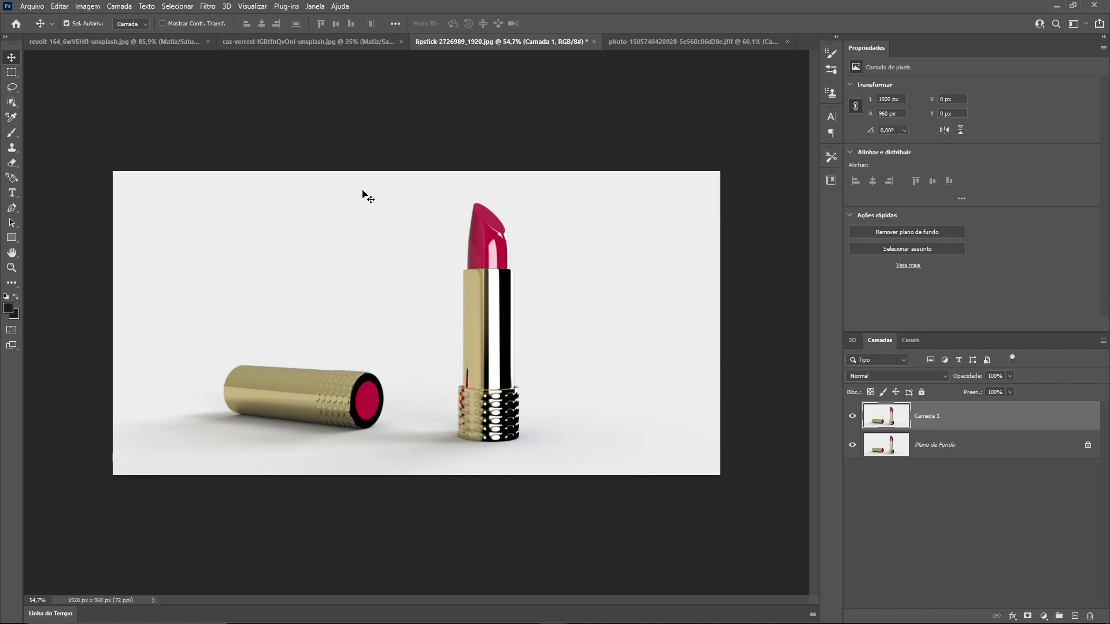
# Step: Select the lipstick and its cap with the Object Selection tool and copy them to a new layer
pyautogui.click(12, 102)
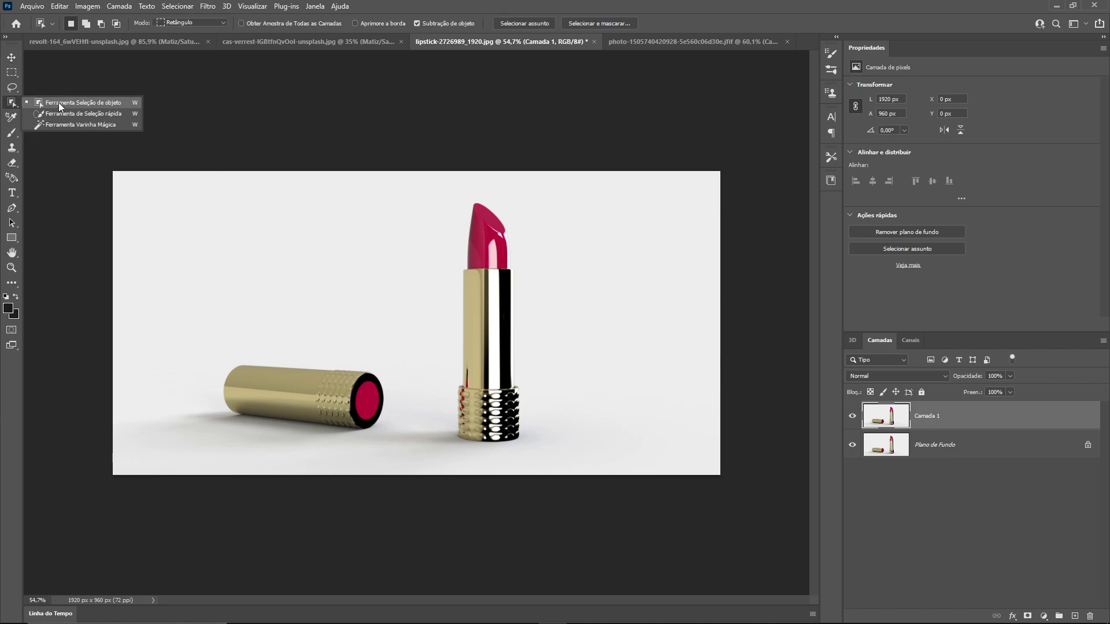
pyautogui.click(60, 105)
pyautogui.moveTo(176, 180); pyautogui.dragTo(562, 461)
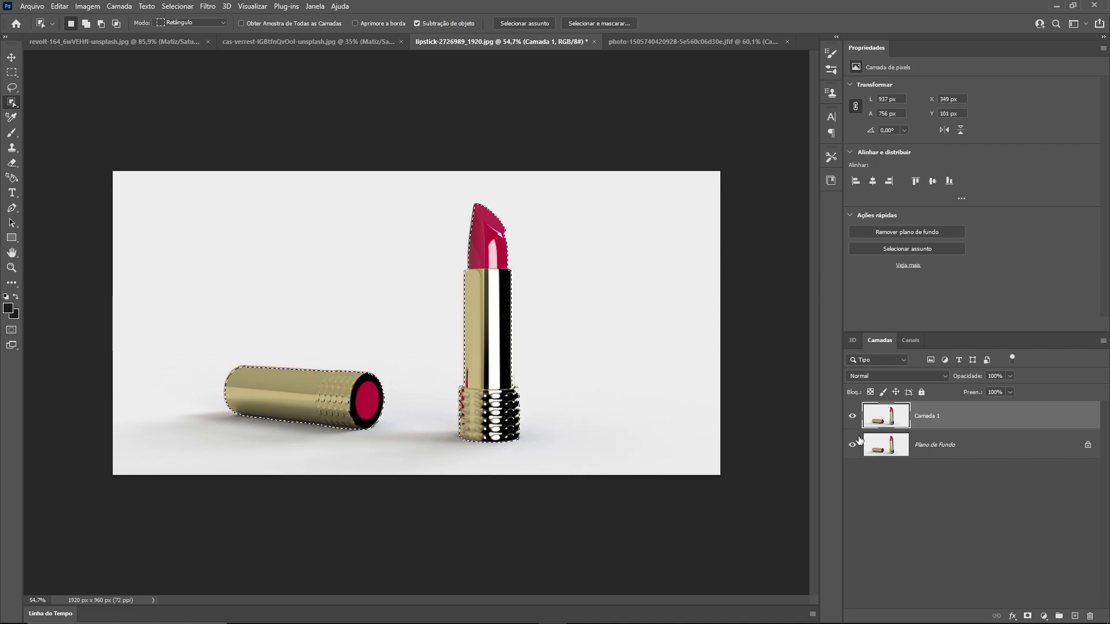
pyautogui.hotkey('ctrl', 'j')
# Step: Rename the new cut-out lipstick layer as objeto
pyautogui.doubleClick(942, 415)
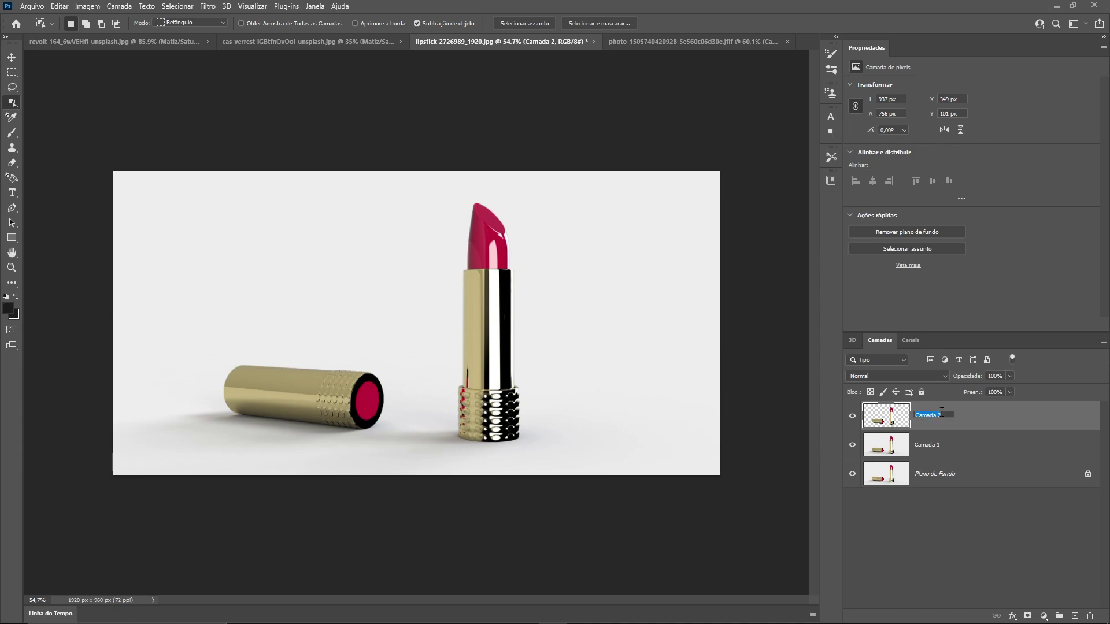
pyautogui.write('objeto')
pyautogui.press('Return')
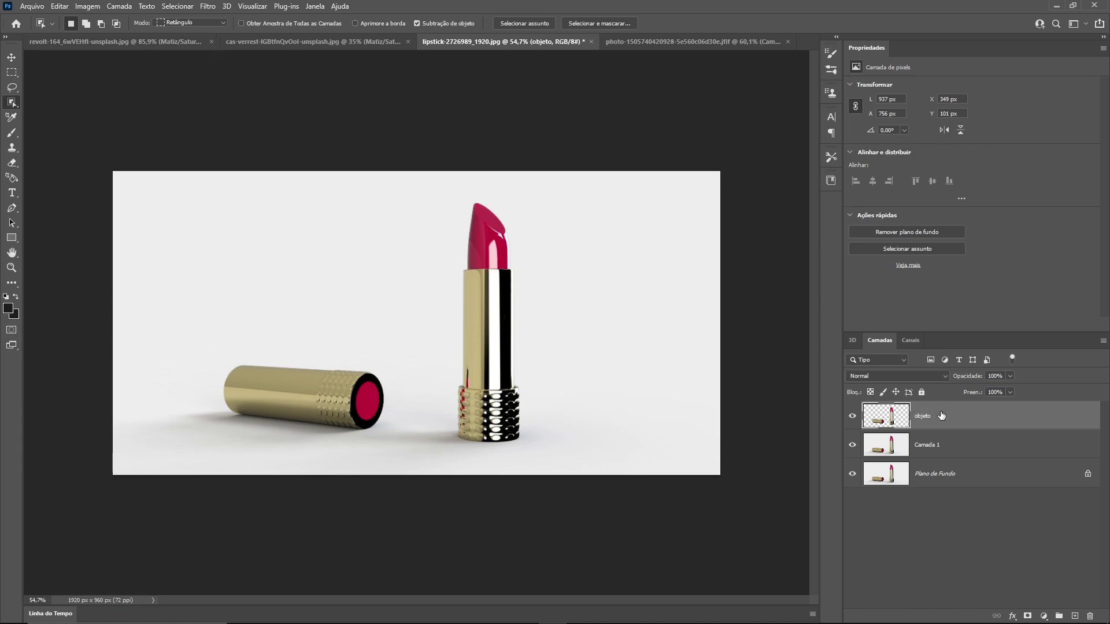
# Step: Rename Camada 1 as sombra and hide the Plano de Fundo layer
pyautogui.doubleClick(932, 445)
pyautogui.write('sombra')
pyautogui.press('Return')
pyautogui.click(952, 481)
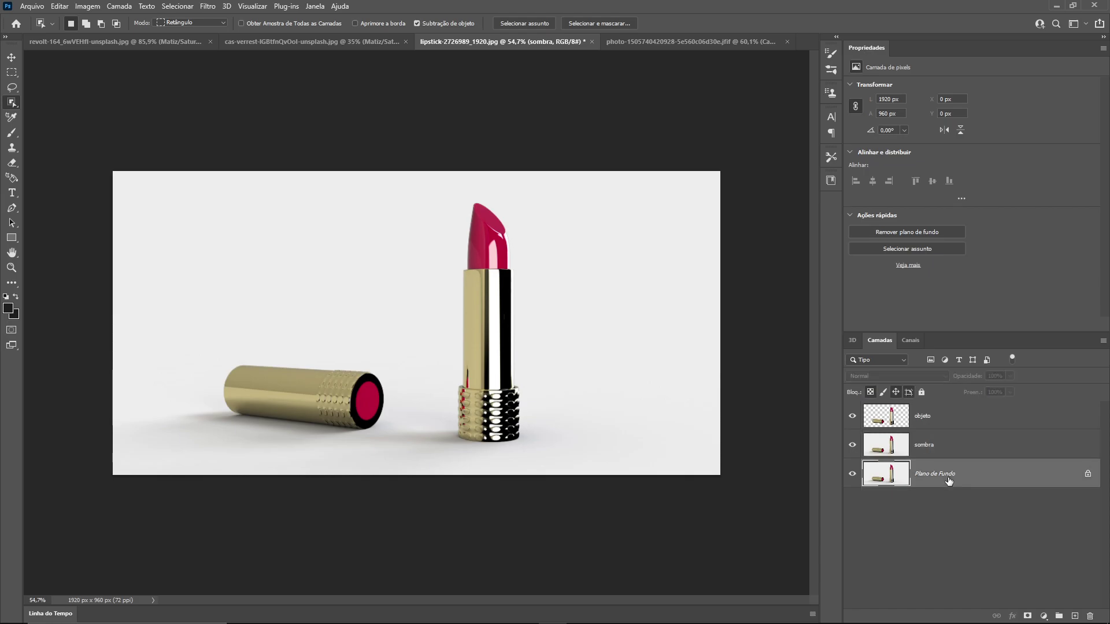
pyautogui.click(853, 473)
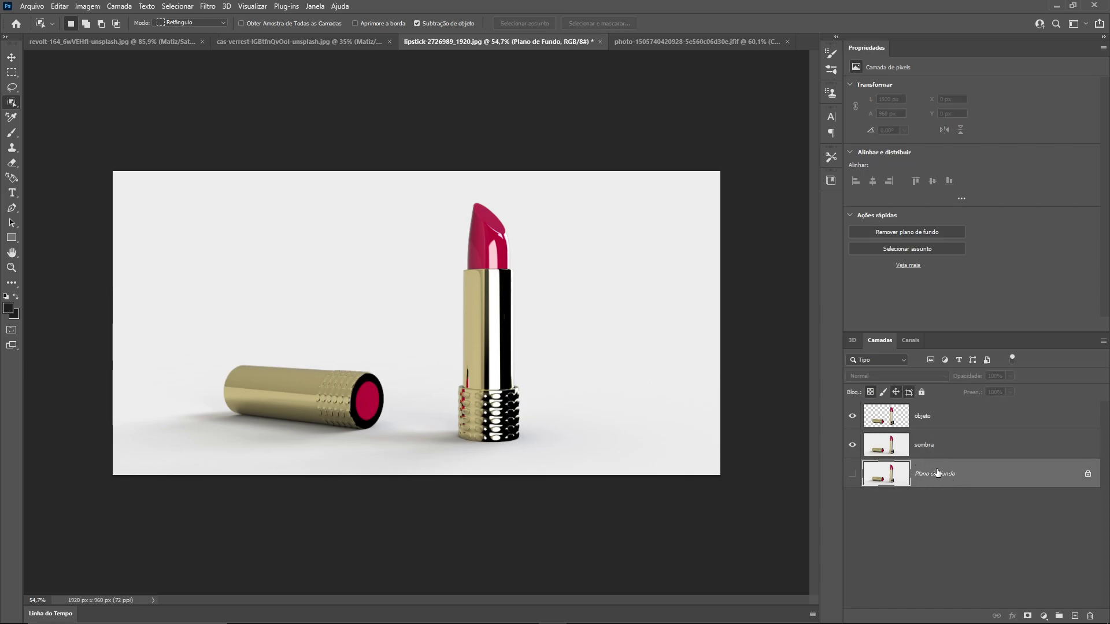
# Step: Open the plain brown wood texture image from the Imagens folder
pyautogui.click(27, 9)
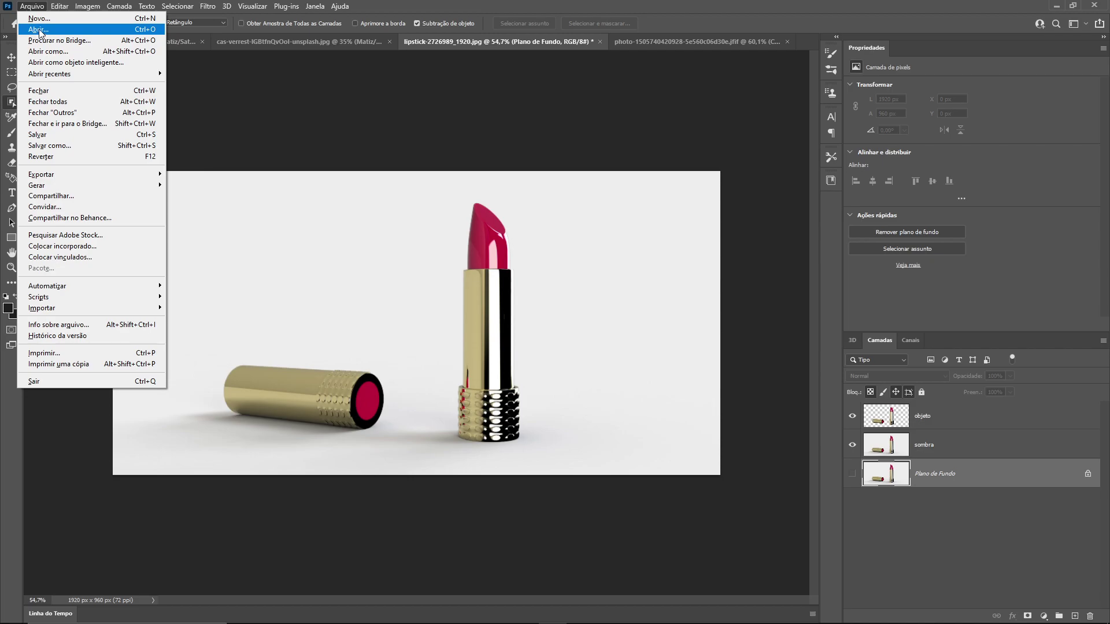
pyautogui.click(35, 30)
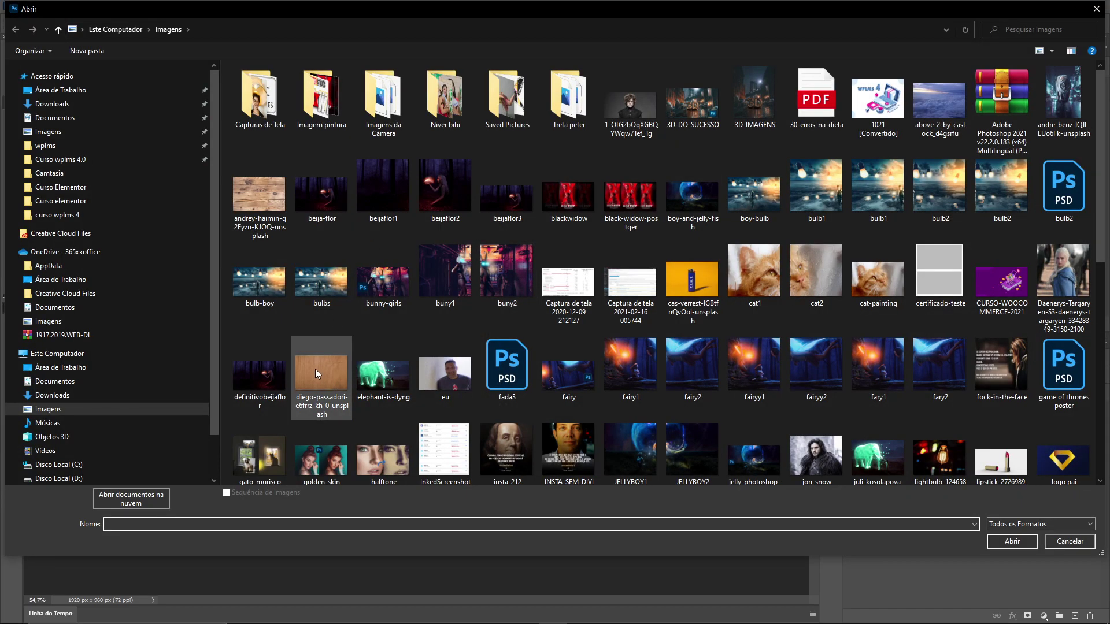
pyautogui.click(316, 374)
pyautogui.click(1021, 542)
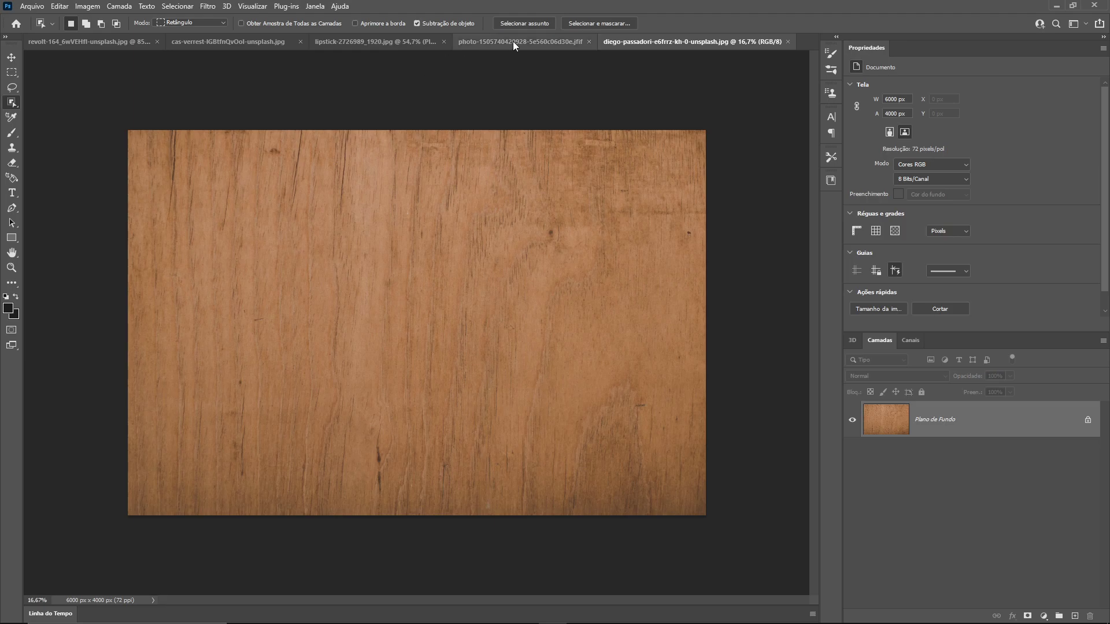
# Step: Copy the brown wood texture into the lipstick document directly above Plano de Fundo and close the texture's file
pyautogui.moveTo(682, 42); pyautogui.dragTo(693, 139)
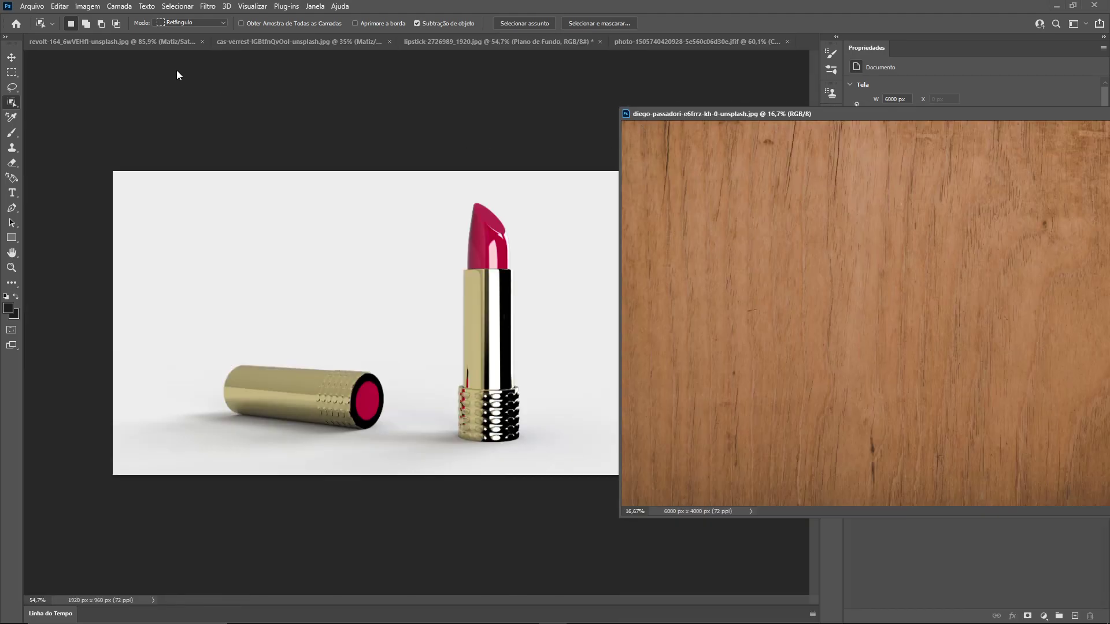
pyautogui.click(11, 57)
pyautogui.moveTo(864, 259); pyautogui.dragTo(389, 312)
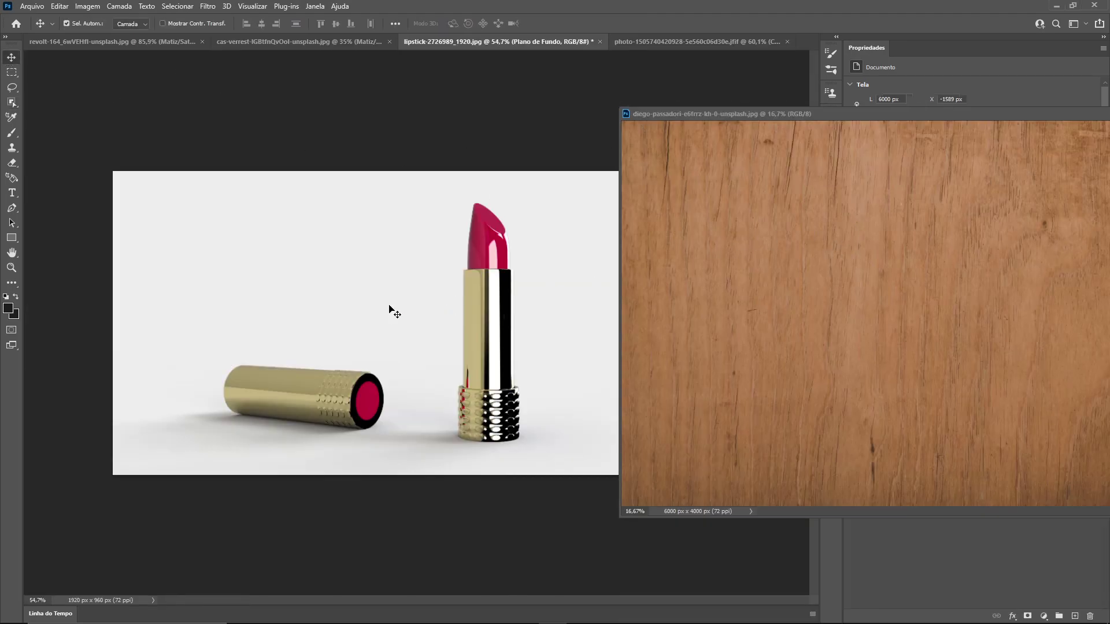
pyautogui.moveTo(824, 114); pyautogui.dragTo(623, 174)
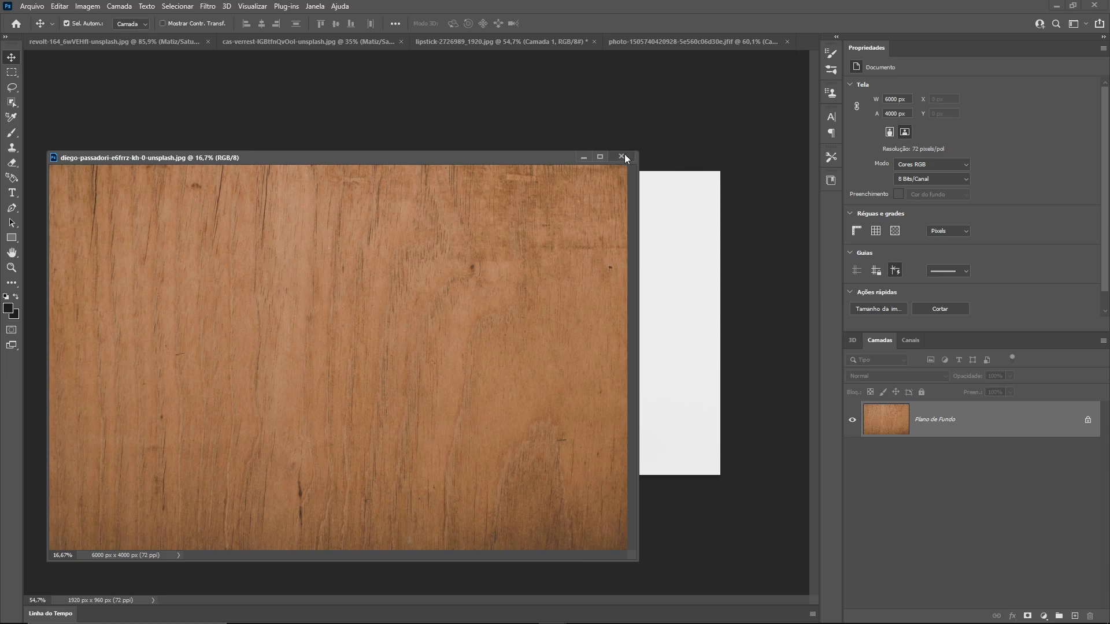
pyautogui.click(629, 156)
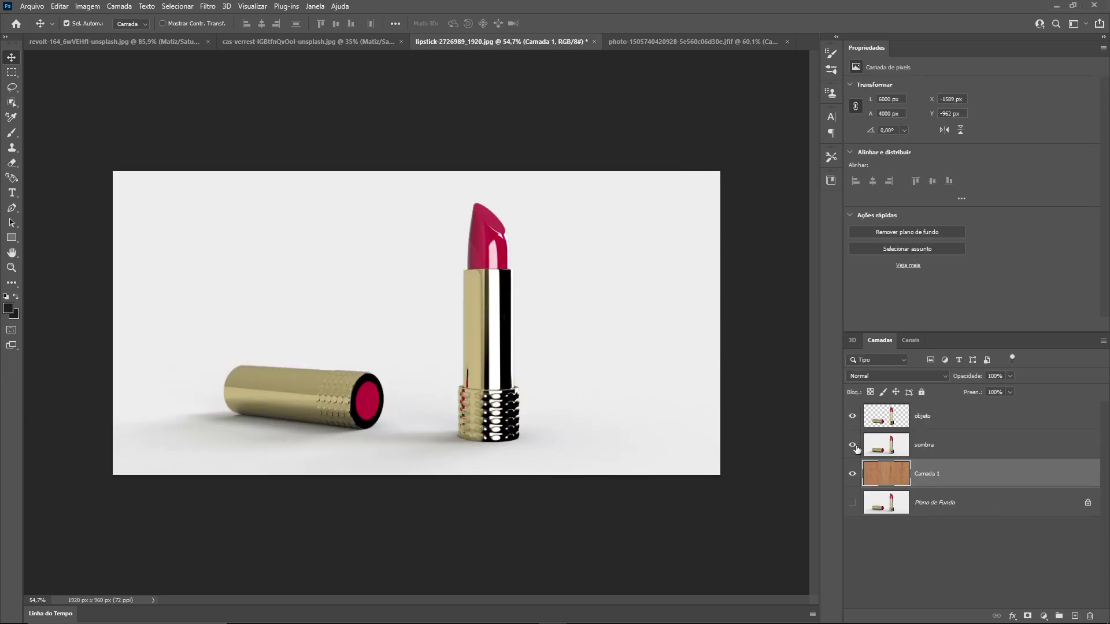
# Step: Hide the sombra layer and transform the wood layer in Perspective, narrowing its far edge and widening its near edge
pyautogui.click(853, 446)
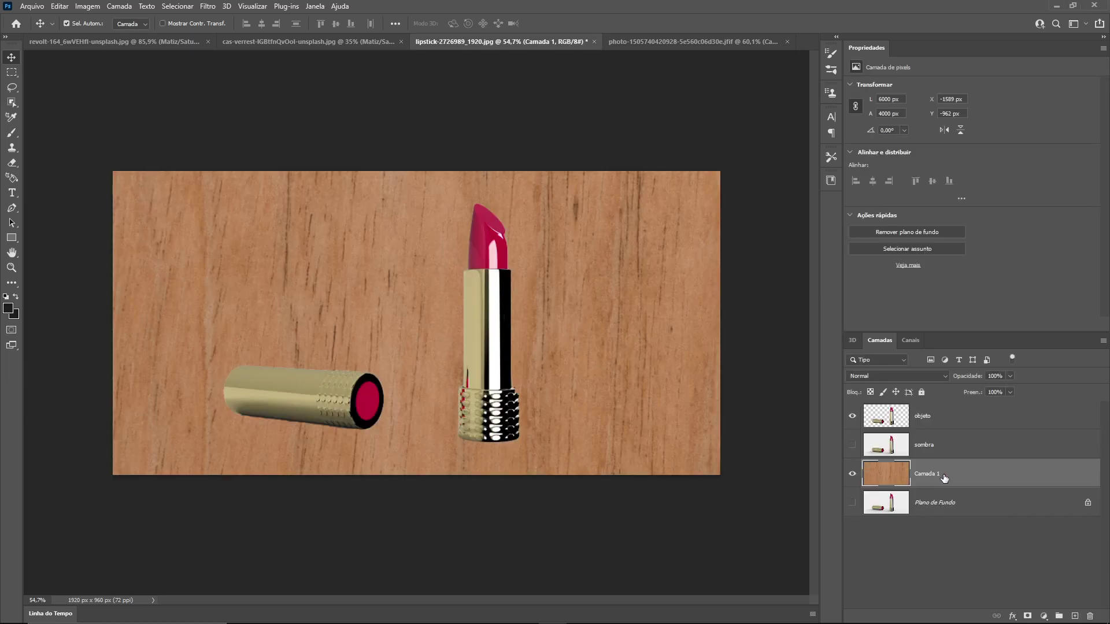
pyautogui.hotkey('ctrl', 't')
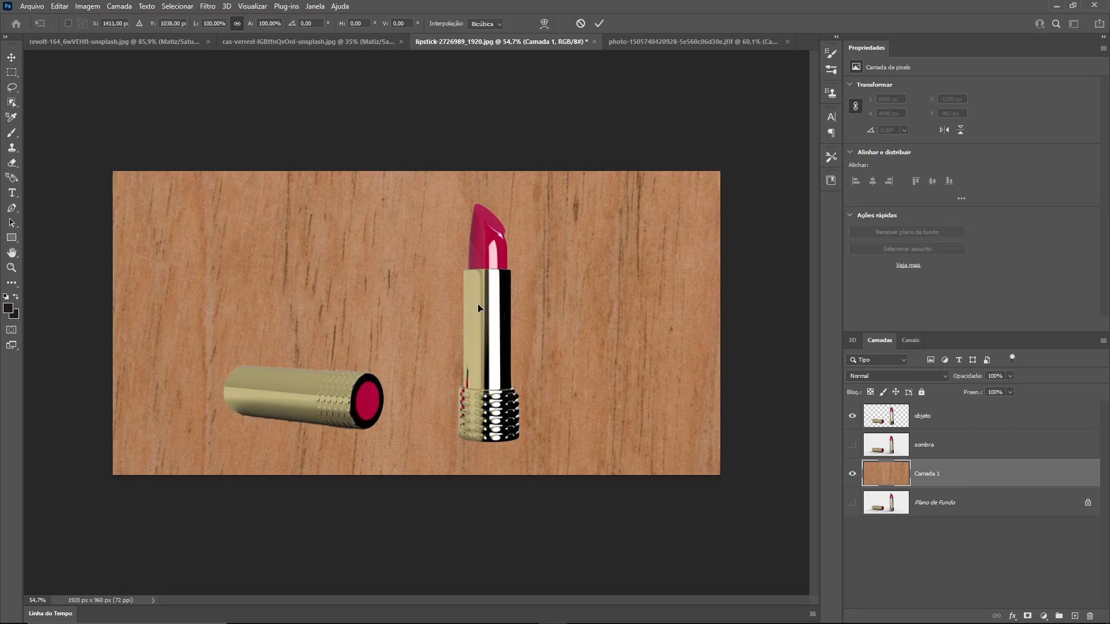
pyautogui.hotkey('ctrl', '0')
pyautogui.scroll(-3, 478, 305)
pyautogui.scroll(3, 480, 310)
pyautogui.scroll(-3, 486, 316)
pyautogui.scroll(3, 480, 310)
pyautogui.rightClick(466, 298)
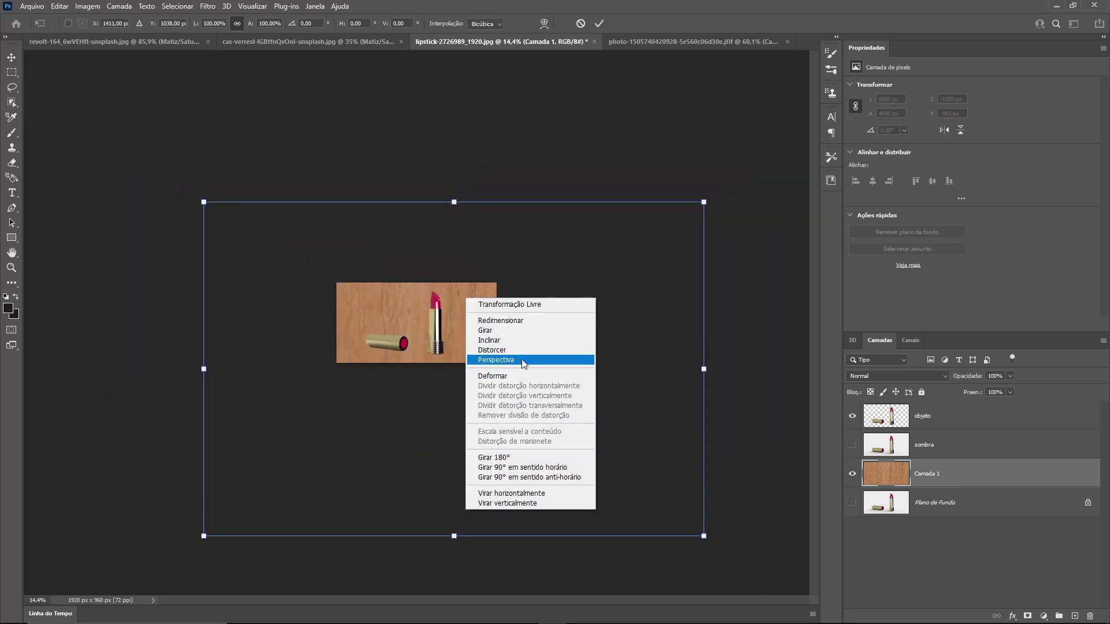
pyautogui.click(521, 359)
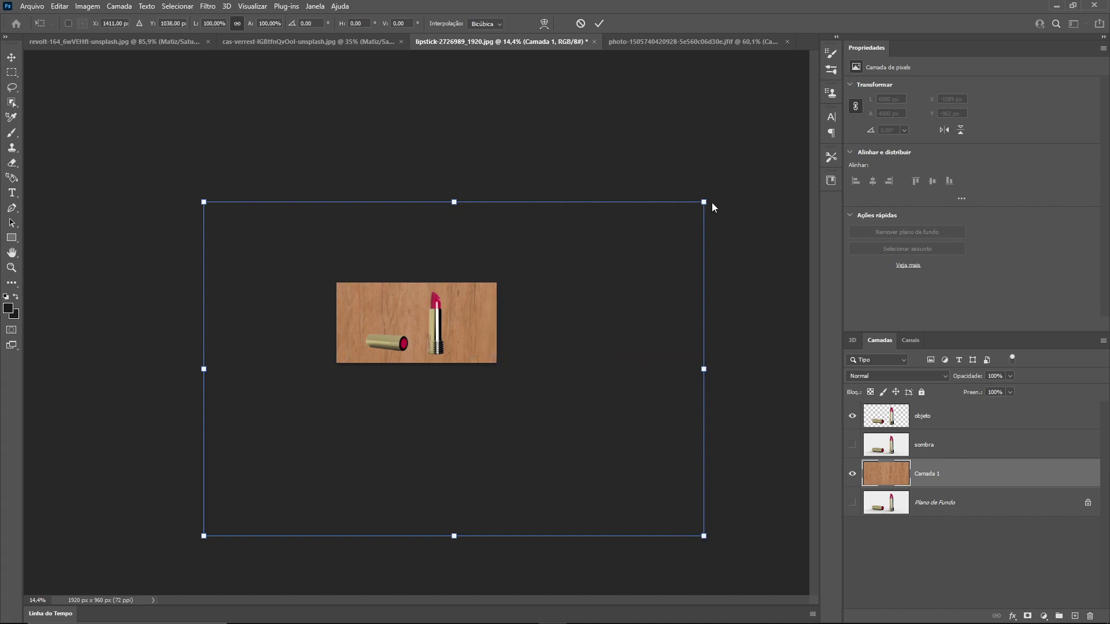
pyautogui.moveTo(705, 206); pyautogui.dragTo(520, 204)
pyautogui.moveTo(704, 536); pyautogui.dragTo(912, 318)
pyautogui.moveTo(496, 258); pyautogui.dragTo(458, 281)
# Step: Scale the wood layer down to about 60% height and shift its far and near edges to recentre it under the lipstick
pyautogui.rightClick(466, 315)
pyautogui.click(510, 321)
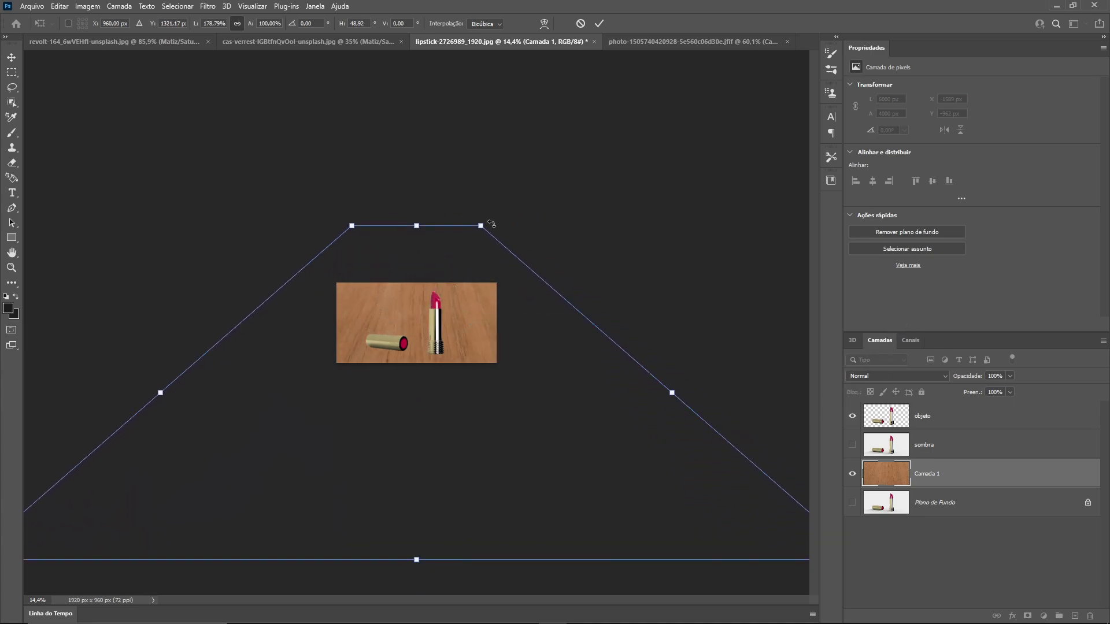
pyautogui.moveTo(480, 226); pyautogui.dragTo(391, 370)
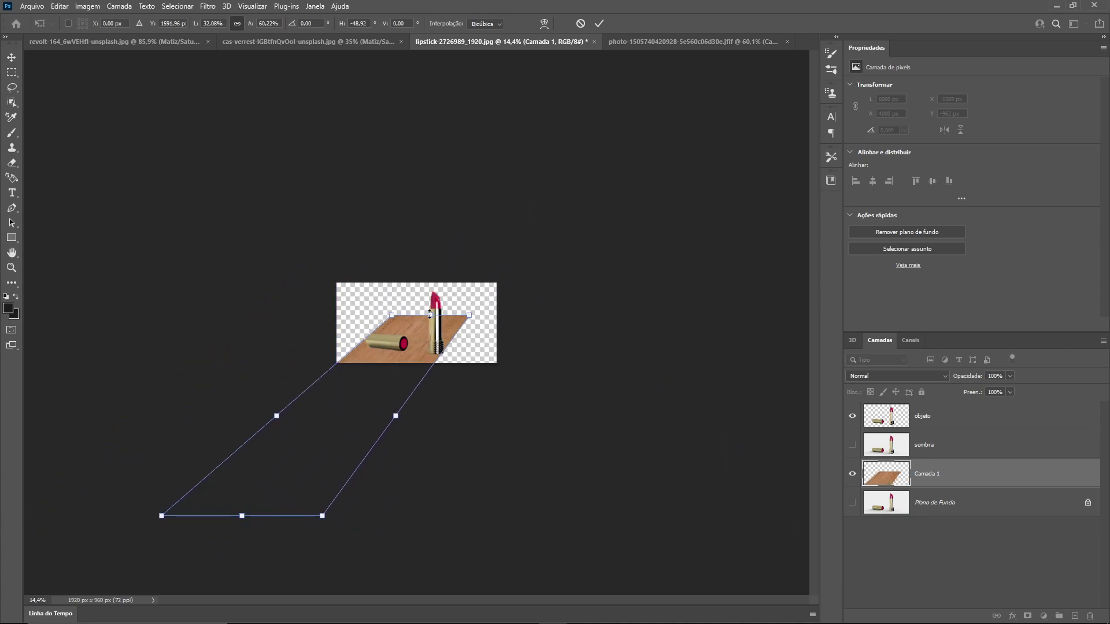
pyautogui.rightClick(416, 328)
pyautogui.click(428, 388)
pyautogui.moveTo(431, 316); pyautogui.dragTo(385, 315)
pyautogui.moveTo(245, 517); pyautogui.dragTo(366, 517)
pyautogui.moveTo(368, 358); pyautogui.dragTo(390, 355)
# Step: Widen both edges of the wood layer in perspective, position it as a floor across the lower canvas, and apply the transform
pyautogui.moveTo(466, 515); pyautogui.dragTo(771, 433)
pyautogui.moveTo(437, 377); pyautogui.dragTo(449, 386)
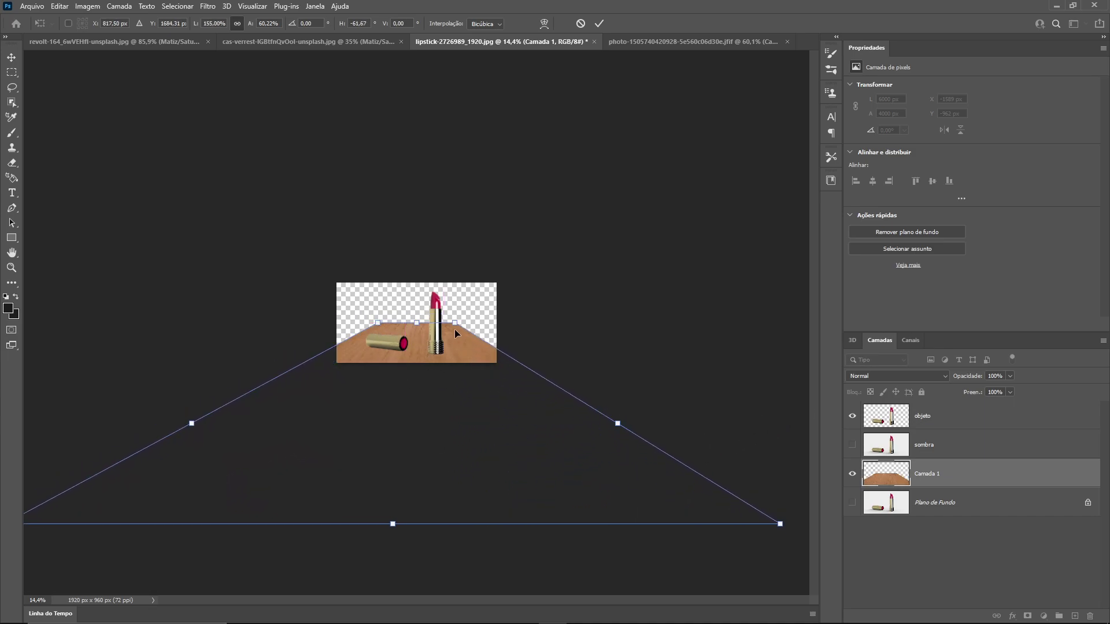
pyautogui.moveTo(454, 323); pyautogui.dragTo(479, 323)
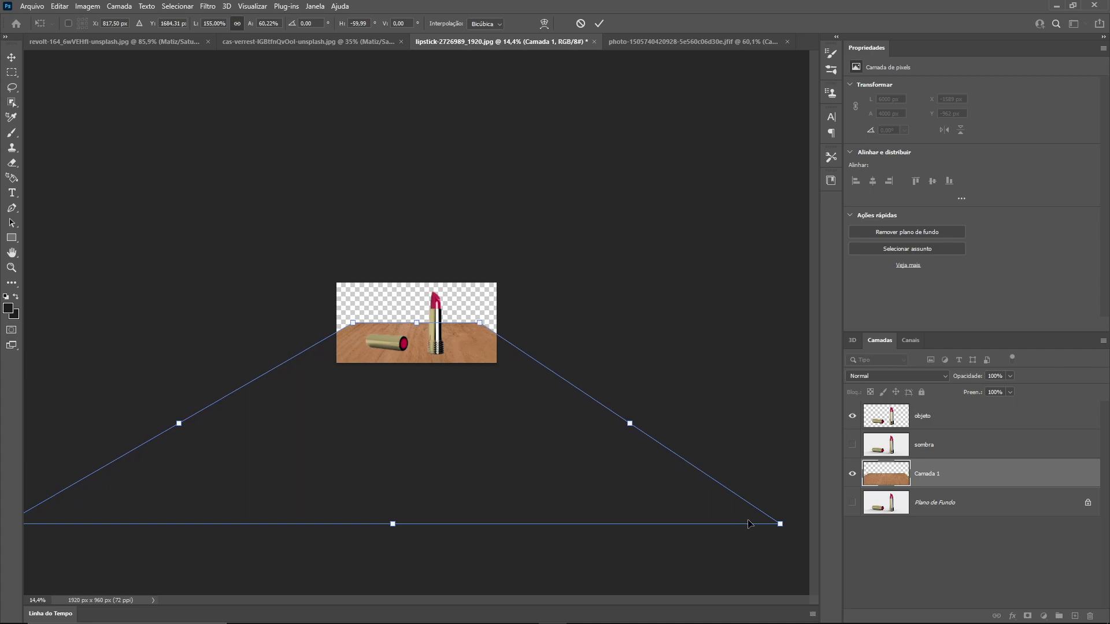
pyautogui.moveTo(780, 527); pyautogui.dragTo(844, 473)
pyautogui.moveTo(479, 342)
pyautogui.mouseDown()
pyautogui.moveTo(474, 351)
pyautogui.moveTo(480, 335)
pyautogui.mouseUp()
pyautogui.press('Return')
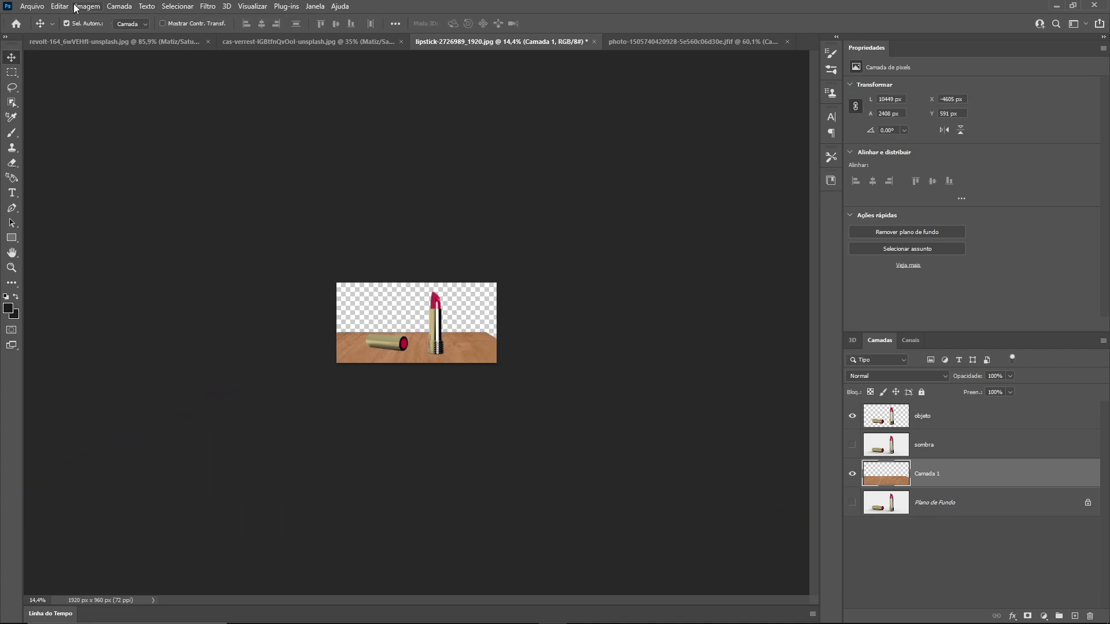
# Step: Open the image of horizontal wooden planks from the Imagens folder
pyautogui.click(32, 6)
pyautogui.click(35, 32)
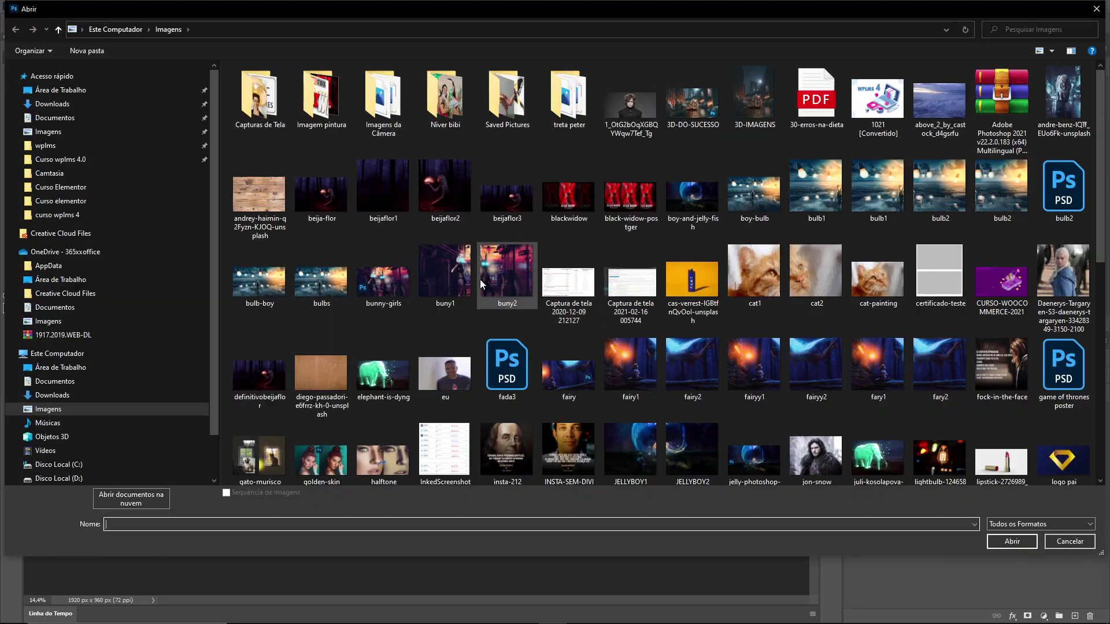
pyautogui.doubleClick(266, 204)
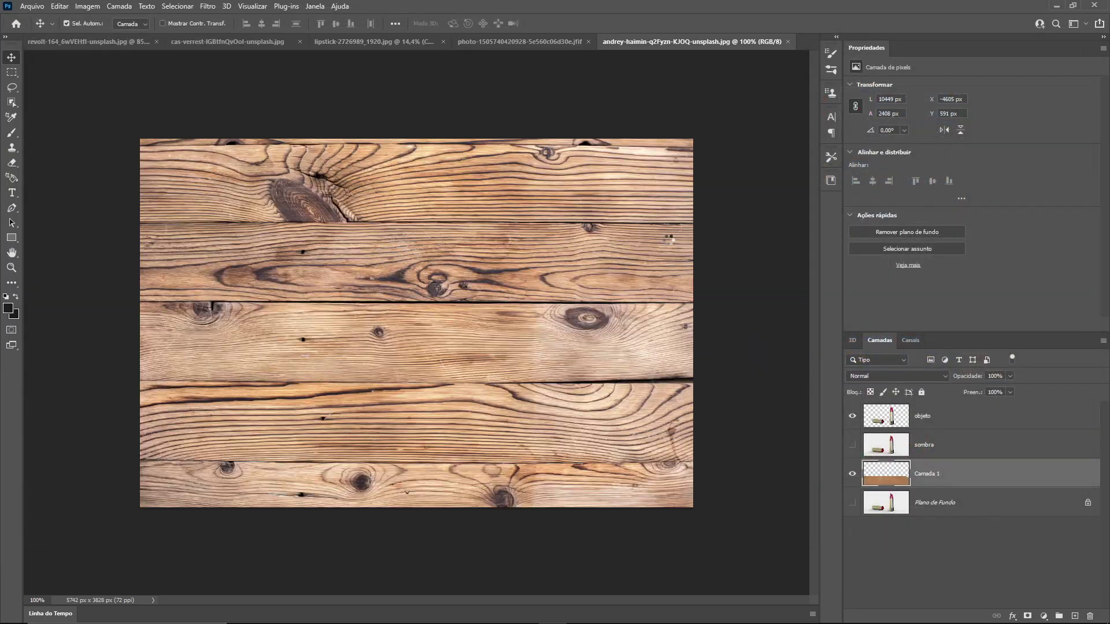
# Step: Place the plank image in the lipstick document as a layer beneath the Camada 1 floor, and close the plank file
pyautogui.moveTo(661, 44); pyautogui.dragTo(680, 107)
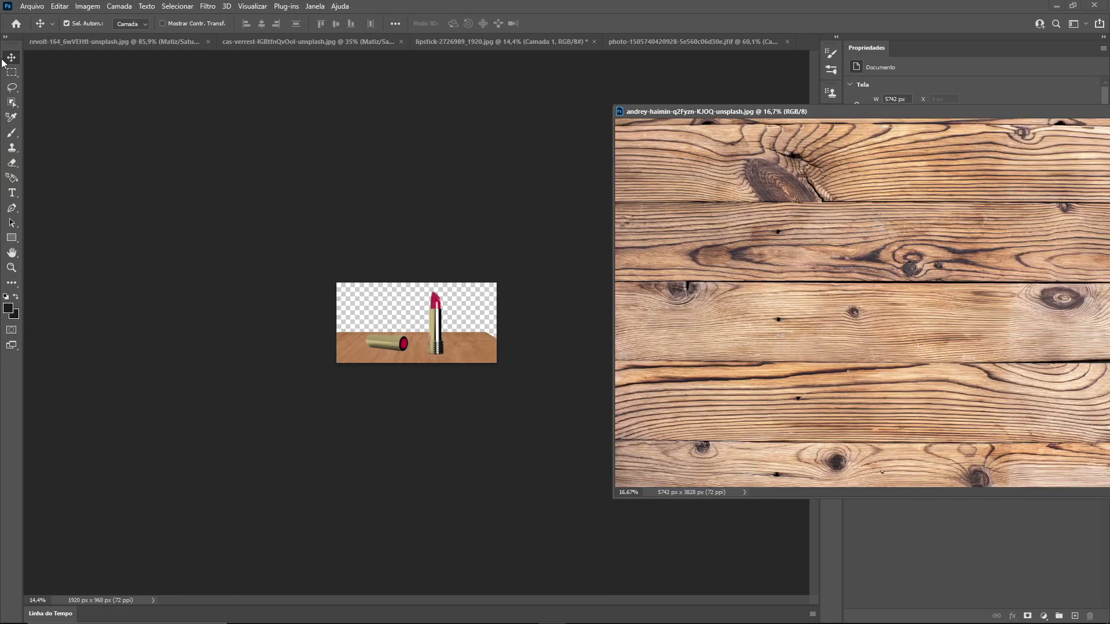
pyautogui.moveTo(484, 189); pyautogui.dragTo(364, 292)
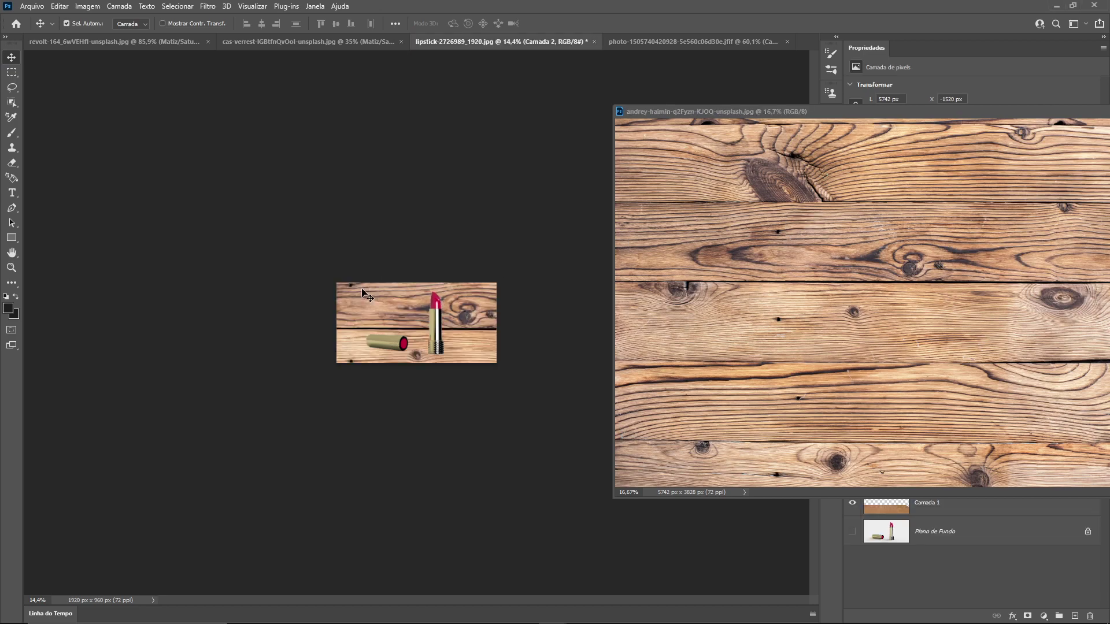
pyautogui.moveTo(828, 114); pyautogui.dragTo(308, 149)
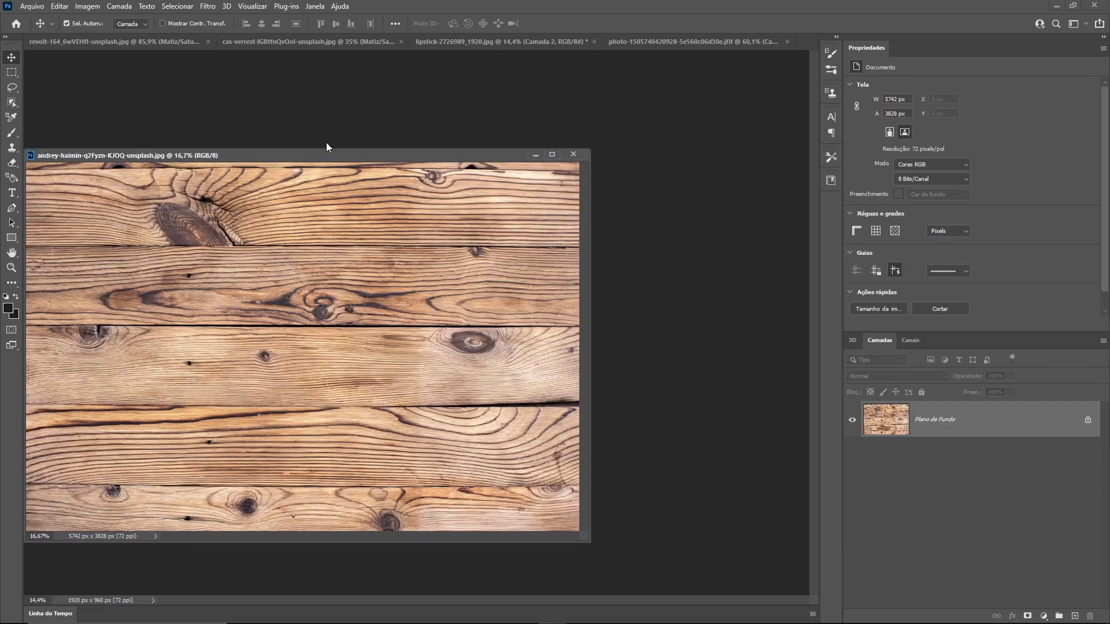
pyautogui.click(573, 155)
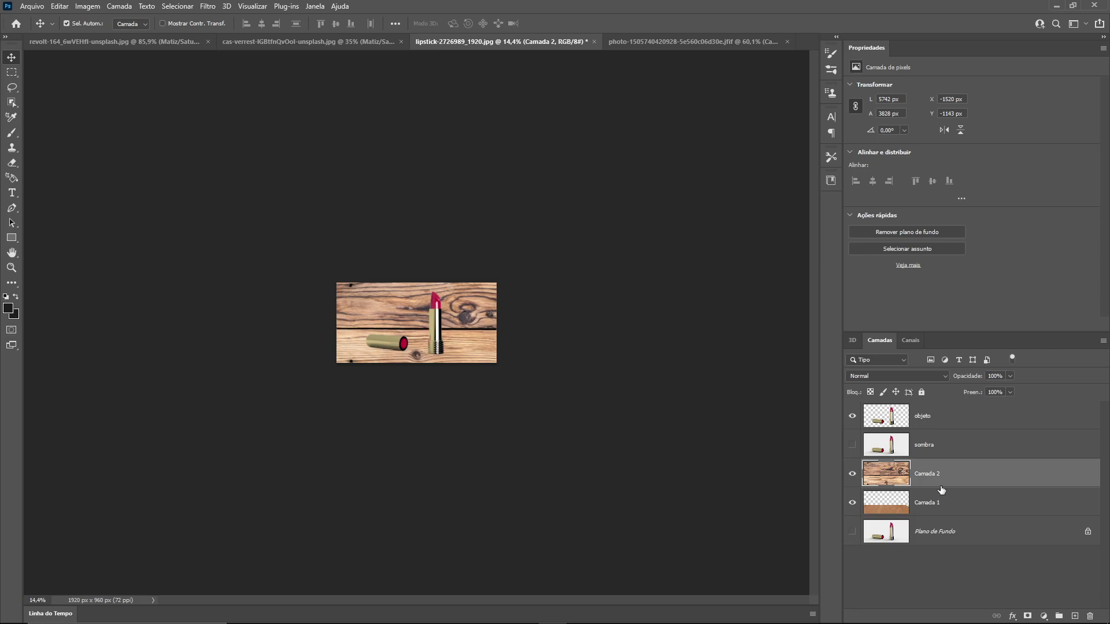
pyautogui.moveTo(939, 483); pyautogui.dragTo(943, 520)
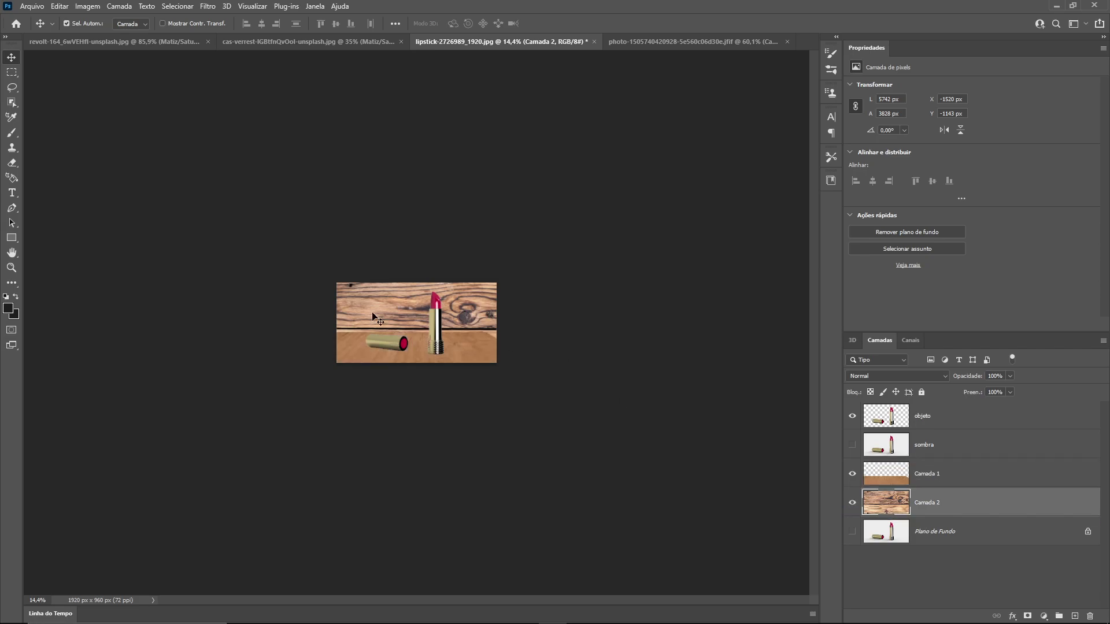
pyautogui.scroll(5, 447, 339)
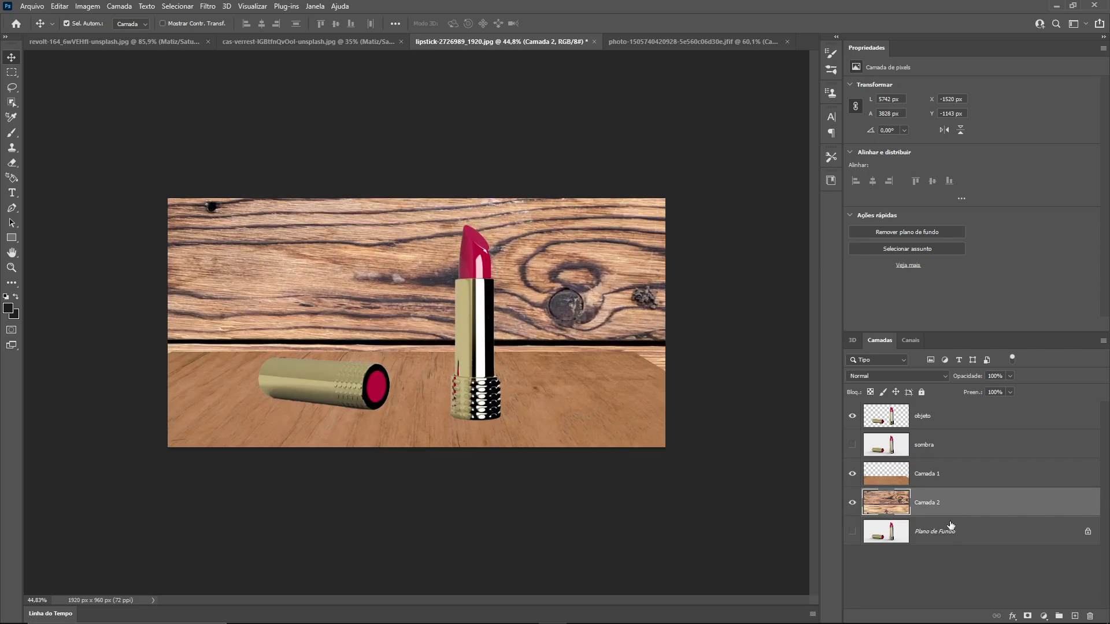
# Step: Make the sombra layer visible, comparing the composition with and without it
pyautogui.click(900, 456)
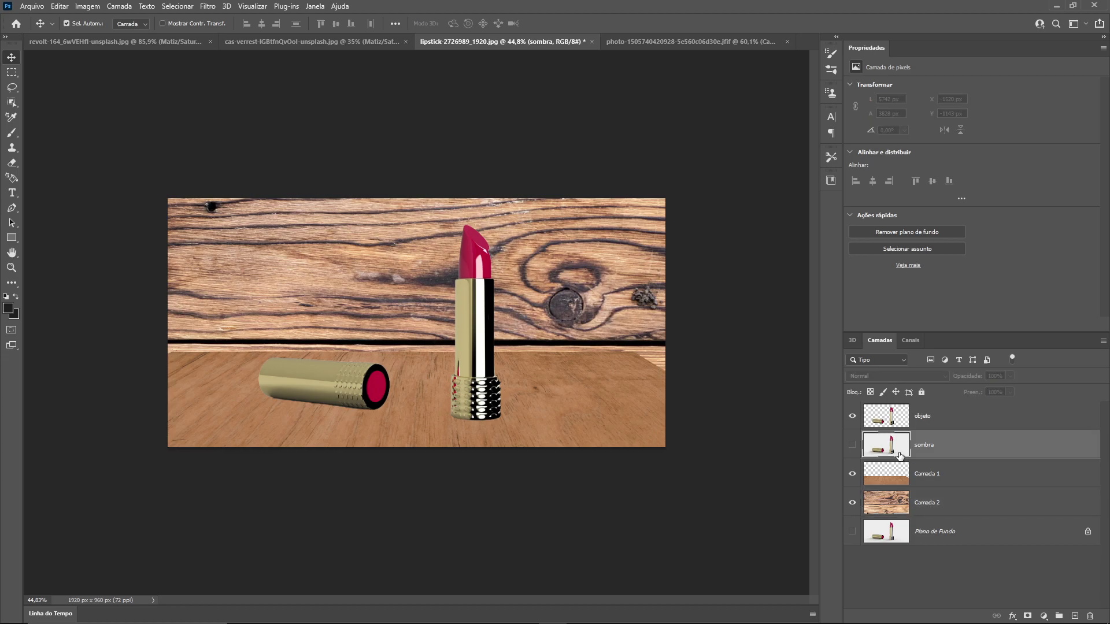
pyautogui.click(853, 445)
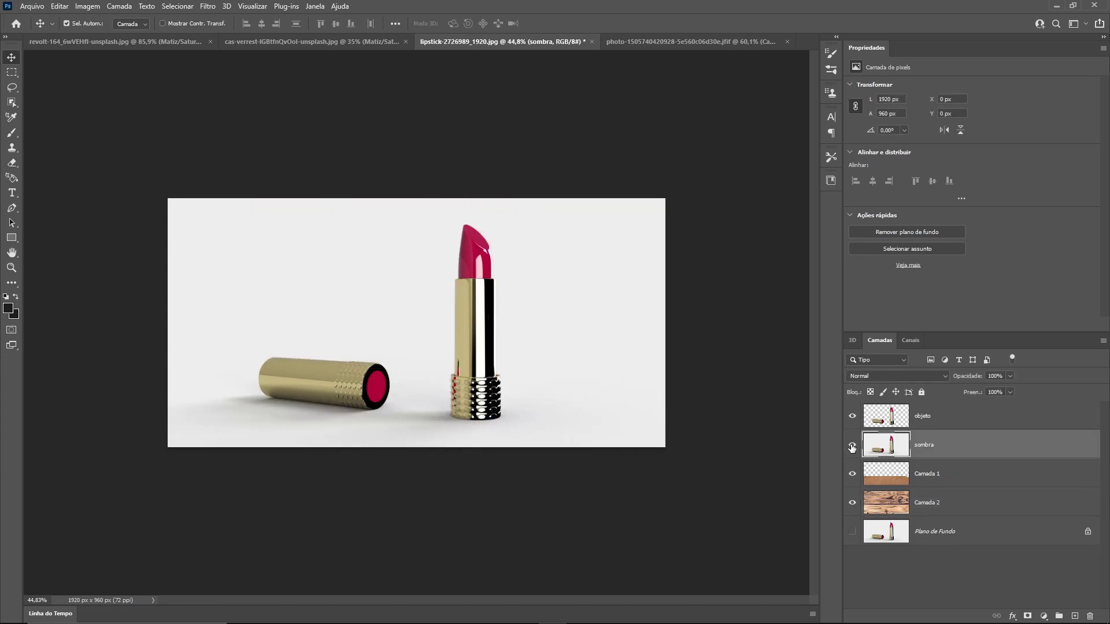
pyautogui.click(852, 444)
pyautogui.click(853, 445)
pyautogui.click(852, 444)
pyautogui.click(853, 445)
# Step: Load the objeto layer's outline as a selection, delete that area from the sombra layer, and deselect
pyautogui.click(897, 420)
pyautogui.keyDown('ctrl'); pyautogui.click(890, 416); pyautogui.keyUp('ctrl')
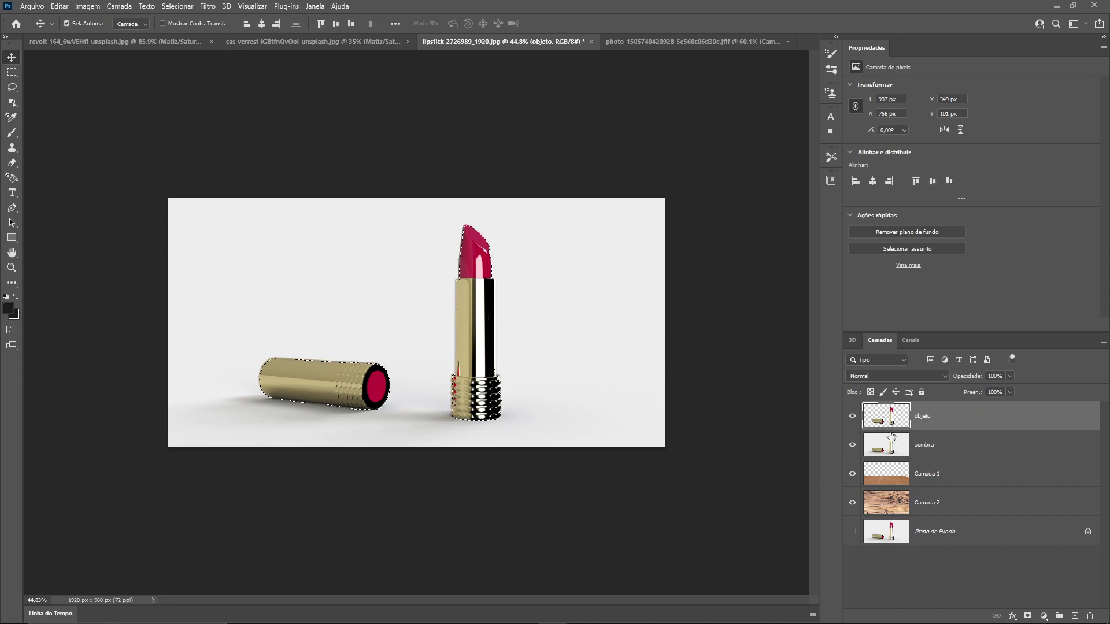
pyautogui.click(895, 445)
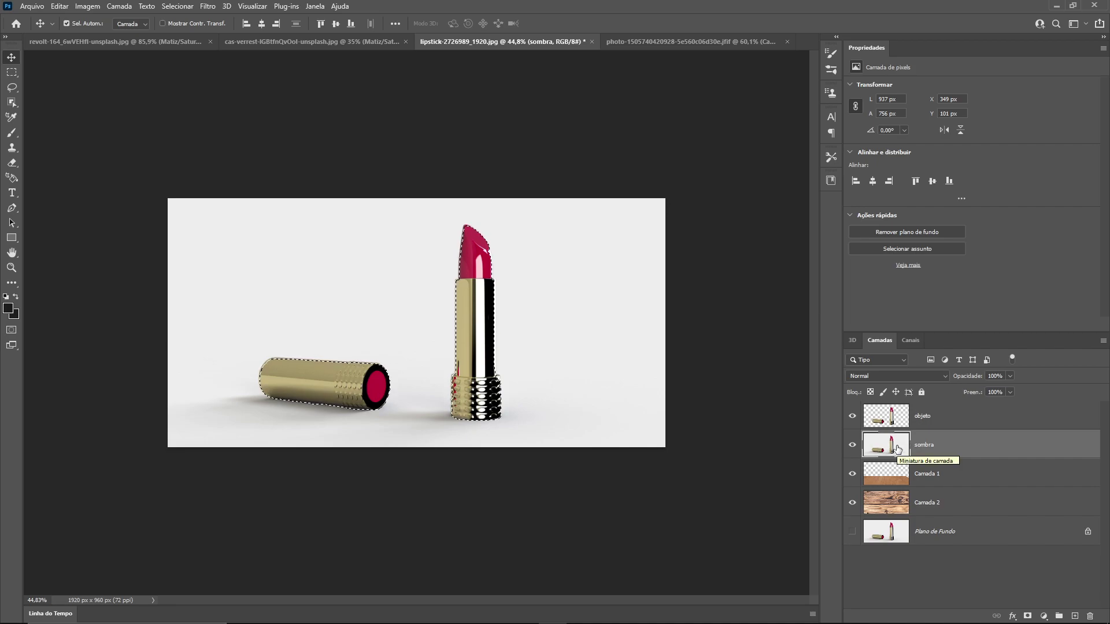
pyautogui.press('Delete')
pyautogui.hotkey('ctrl', 'd')
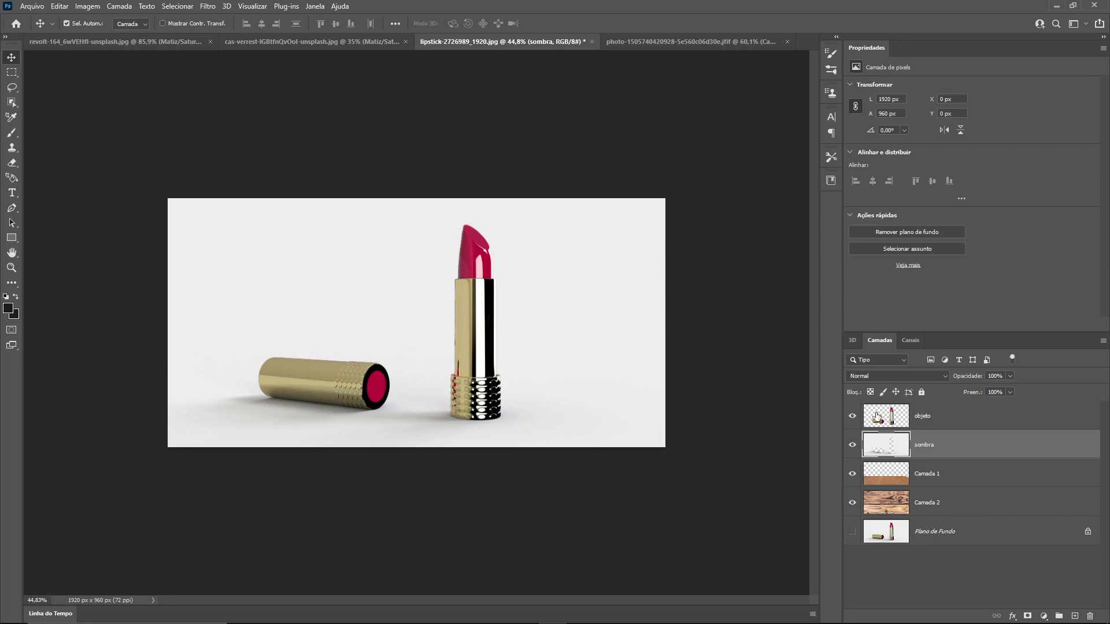
# Step: Hide the objeto layer and set the sombra layer's blend mode to Superexposição Linear
pyautogui.click(852, 416)
pyautogui.click(862, 417)
pyautogui.click(860, 415)
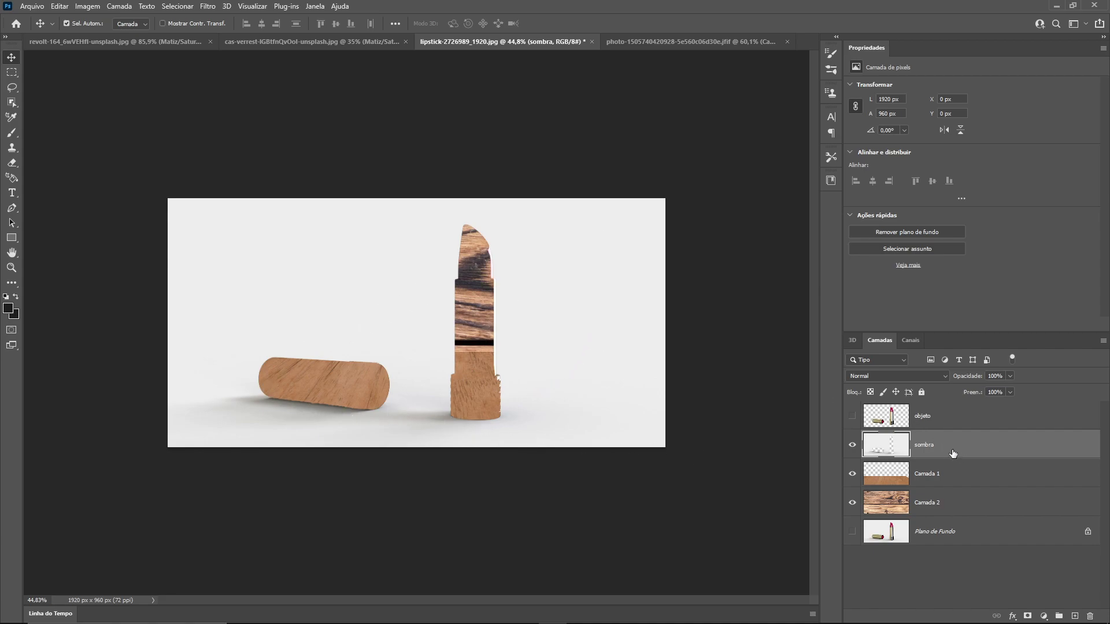
pyautogui.click(928, 381)
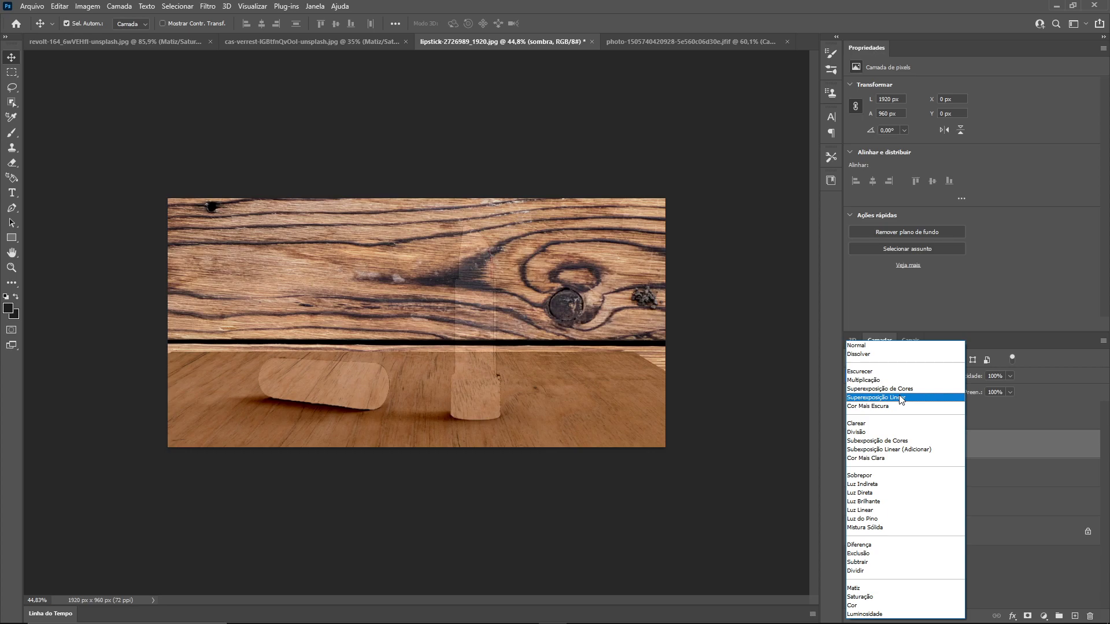
pyautogui.click(900, 399)
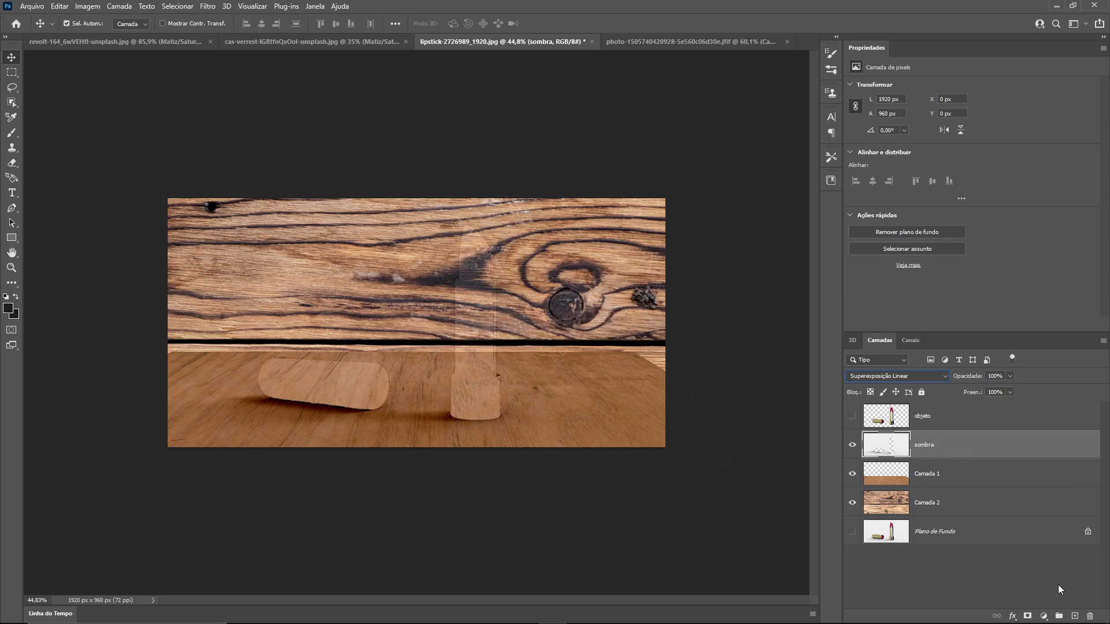
# Step: Add a layer mask to the sombra layer and brush black over the wall and the area behind the cap
pyautogui.click(1027, 617)
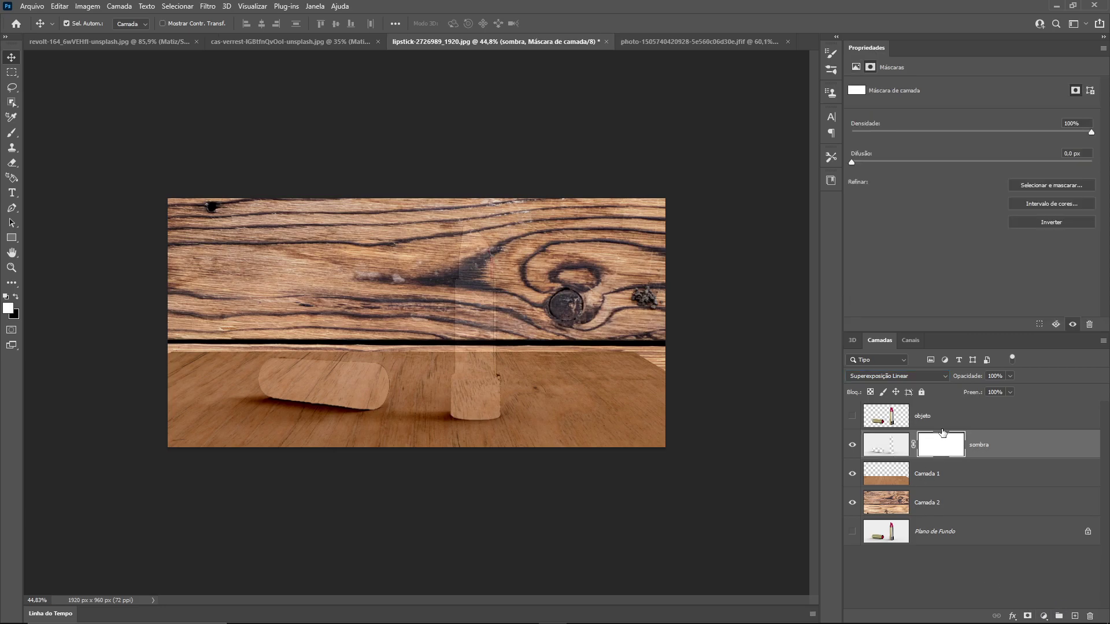
pyautogui.press('b')
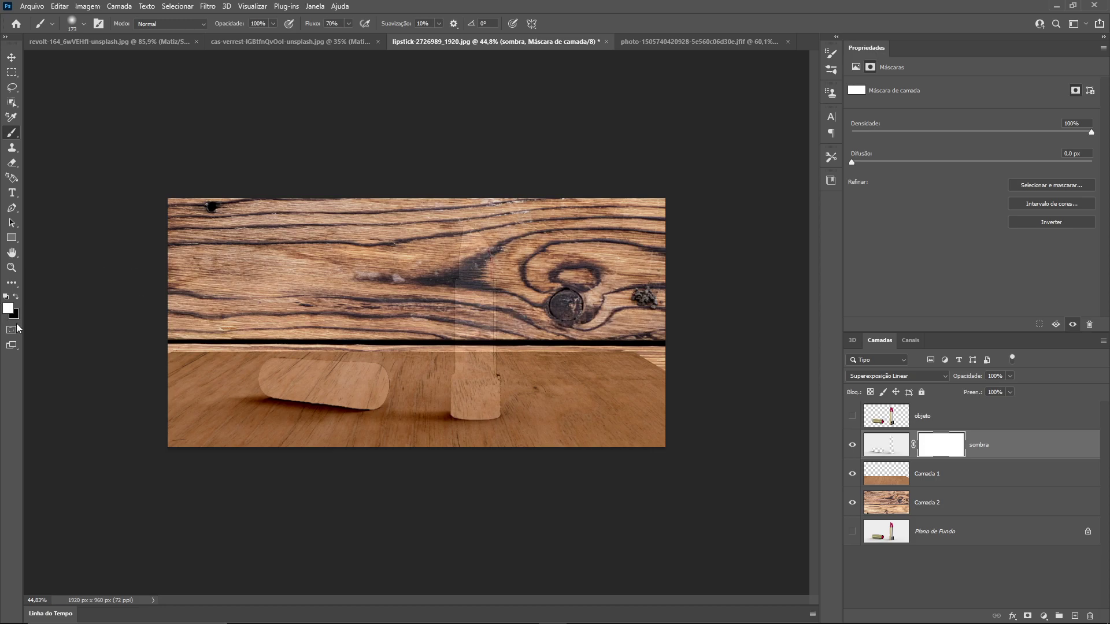
pyautogui.click(16, 297)
pyautogui.scroll(3, 408, 318)
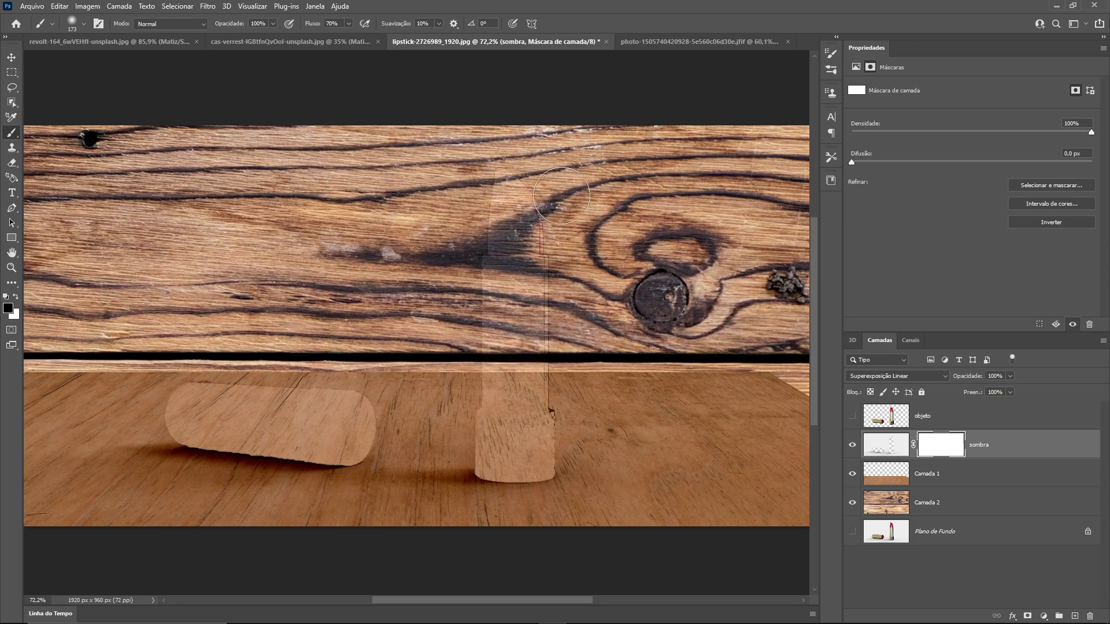
pyautogui.moveTo(717, 248); pyautogui.dragTo(338, 237)
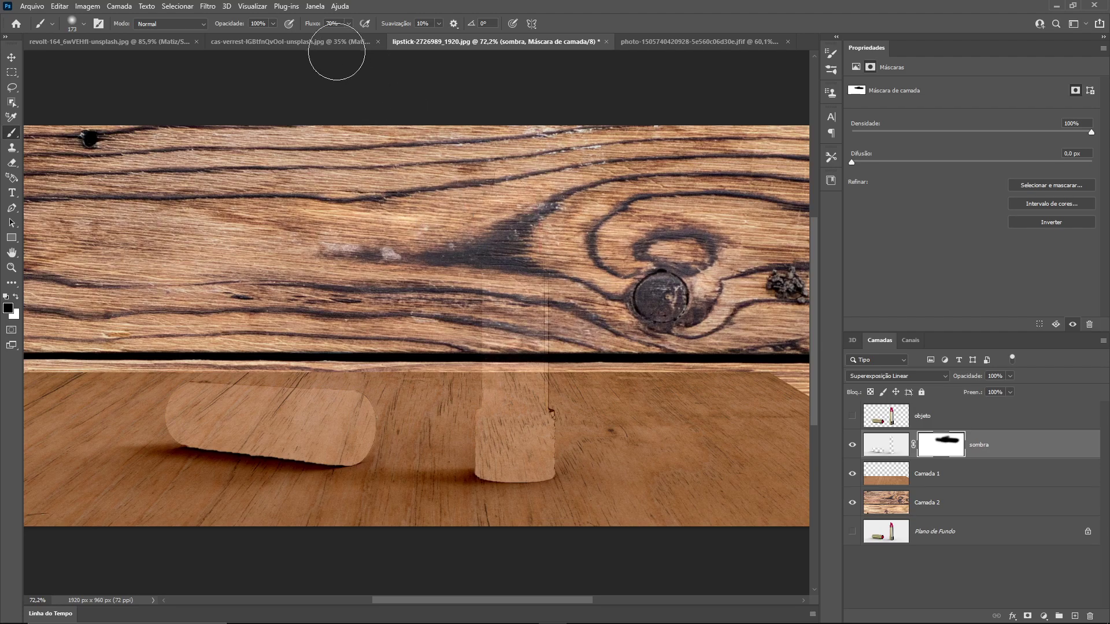
pyautogui.moveTo(405, 173)
pyautogui.mouseDown()
pyautogui.moveTo(231, 220)
pyautogui.moveTo(87, 185)
pyautogui.mouseUp()
pyautogui.scroll(-3, 556, 279)
pyautogui.moveTo(484, 279)
pyautogui.mouseDown()
pyautogui.moveTo(508, 289)
pyautogui.moveTo(498, 340)
pyautogui.moveTo(420, 350)
pyautogui.moveTo(533, 361)
pyautogui.moveTo(284, 360)
pyautogui.mouseUp()
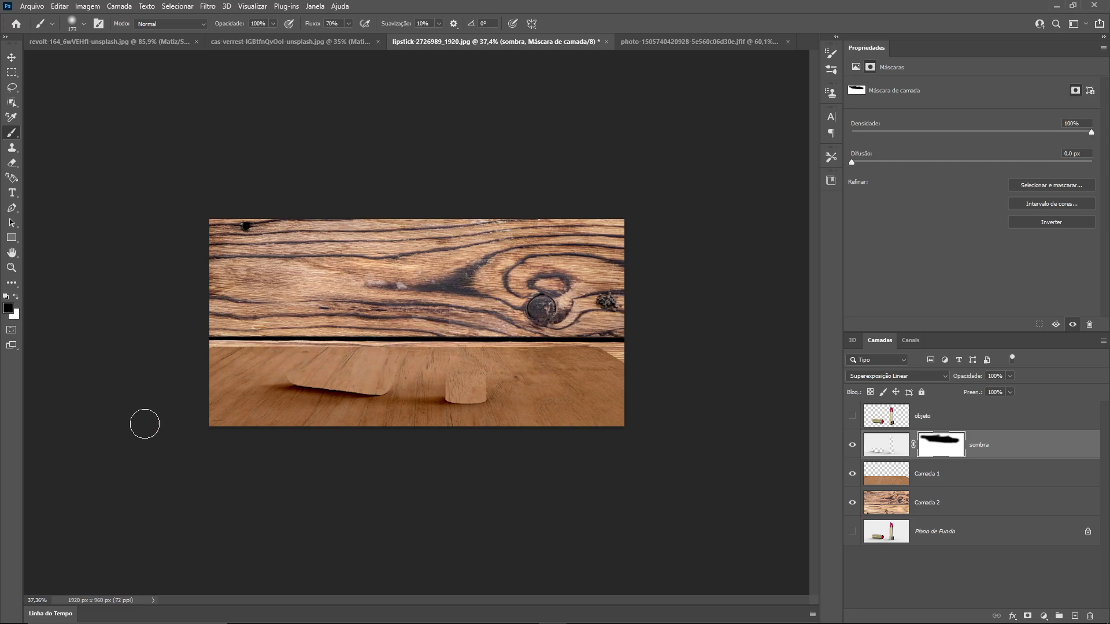
# Step: Mask out the sombra layer around the lipstick base with a smaller black brush, and show the objeto layer
pyautogui.scroll(5, 457, 393)
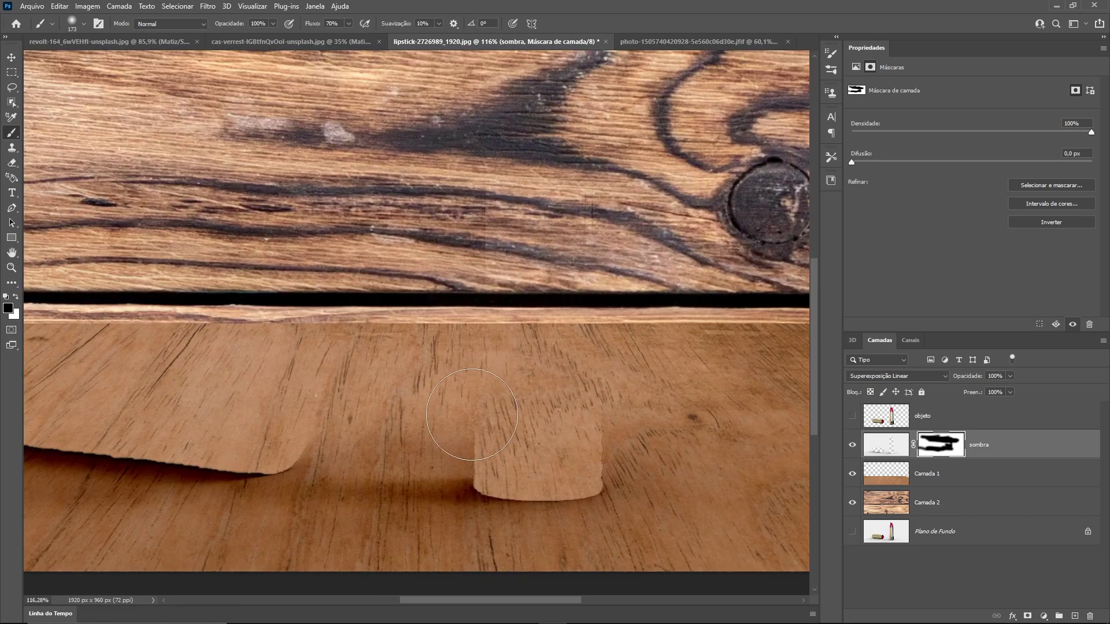
pyautogui.moveTo(614, 421); pyautogui.dragTo(578, 421)
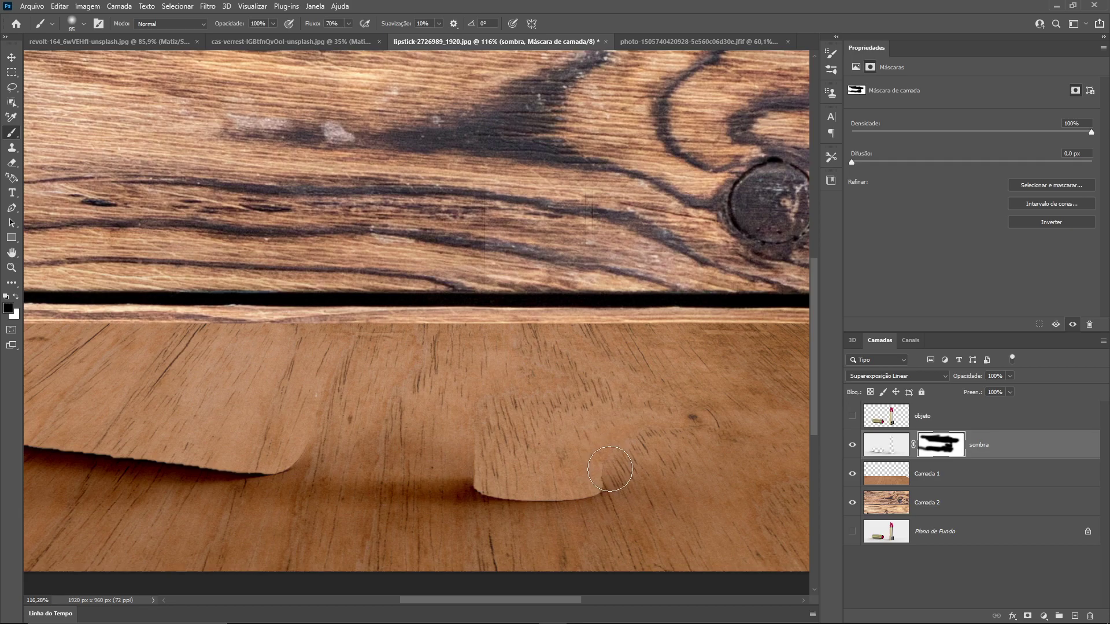
pyautogui.scroll(-3, 609, 469)
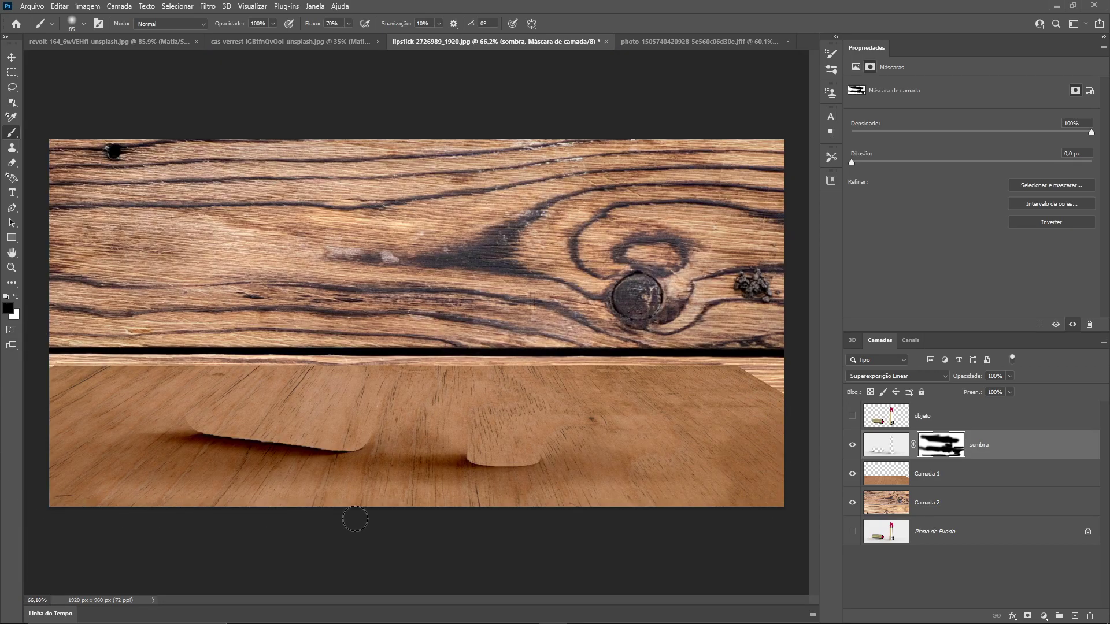
pyautogui.click(852, 417)
pyautogui.scroll(-3, 167, 434)
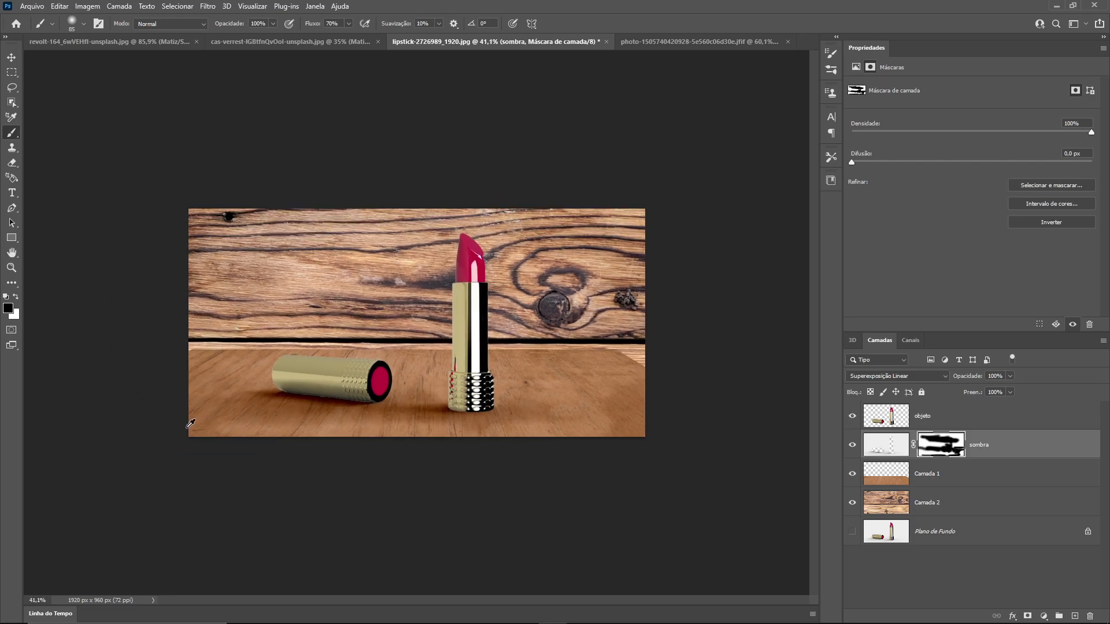
# Step: Create an empty layer above the objeto layer and reduce the brush size to 9 for retouching the cap's edge
pyautogui.scroll(9, 190, 424)
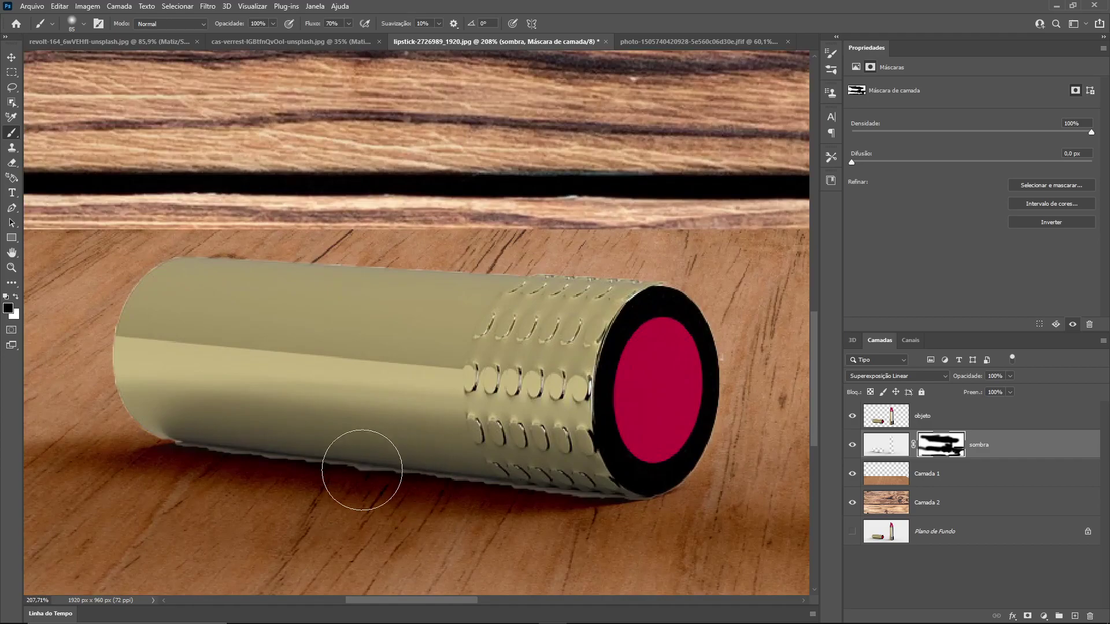
pyautogui.click(991, 424)
pyautogui.click(1075, 617)
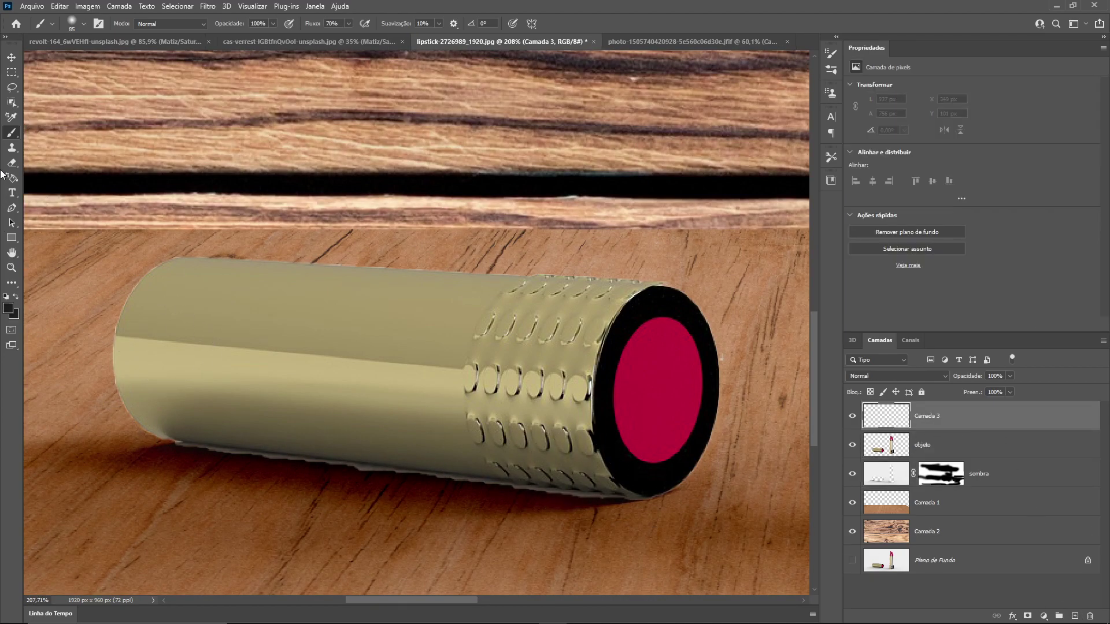
pyautogui.scroll(4, 264, 417)
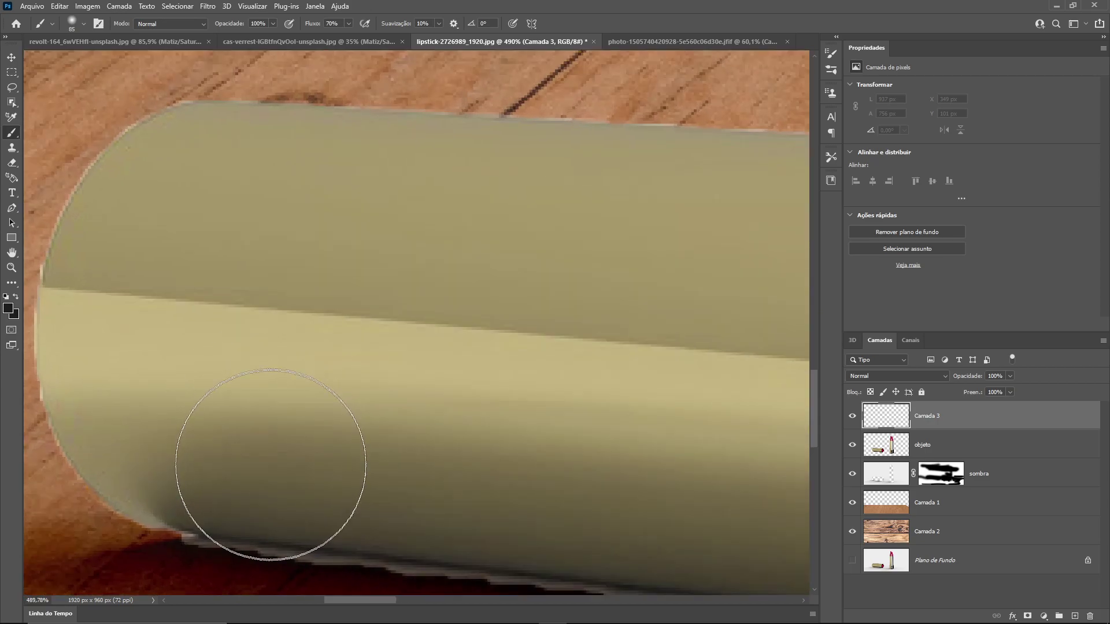
pyautogui.scroll(-3, 240, 351)
pyautogui.moveTo(276, 449)
pyautogui.mouseDown()
pyautogui.moveTo(294, 435)
pyautogui.moveTo(281, 434)
pyautogui.moveTo(328, 429)
pyautogui.moveTo(283, 426)
pyautogui.moveTo(362, 414)
pyautogui.moveTo(280, 416)
pyautogui.mouseUp()
pyautogui.scroll(8, 233, 454)
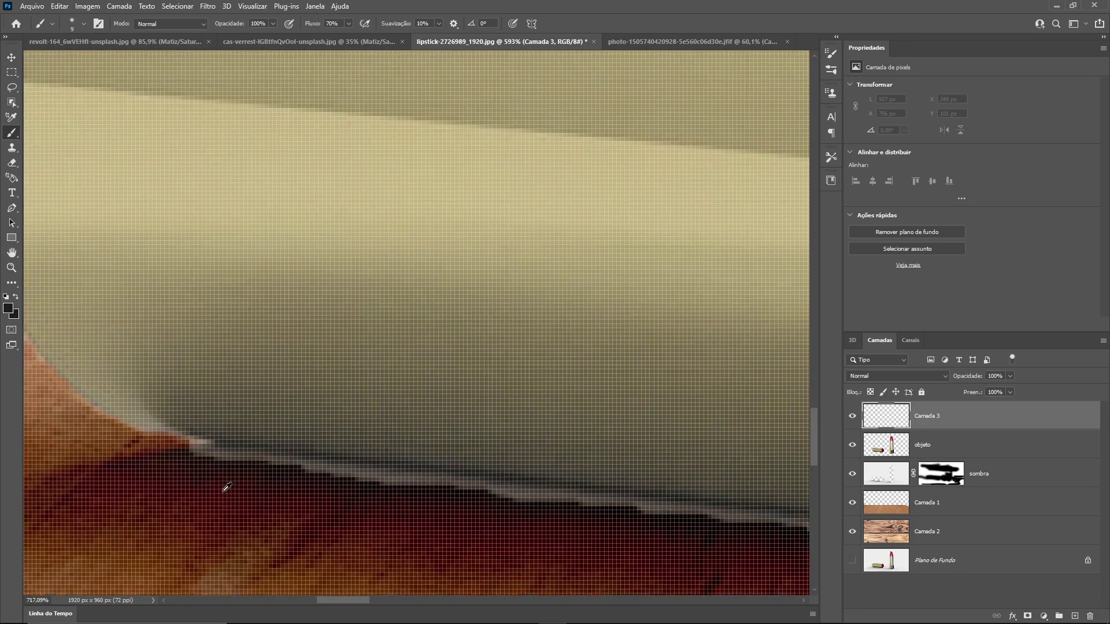
# Step: Sample the dark shadow colour and paint over the light fringe at the rounded end of the cap's lower edge, hiding the pixel grid
pyautogui.keyDown('alt'); pyautogui.click(221, 430); pyautogui.keyUp('alt')
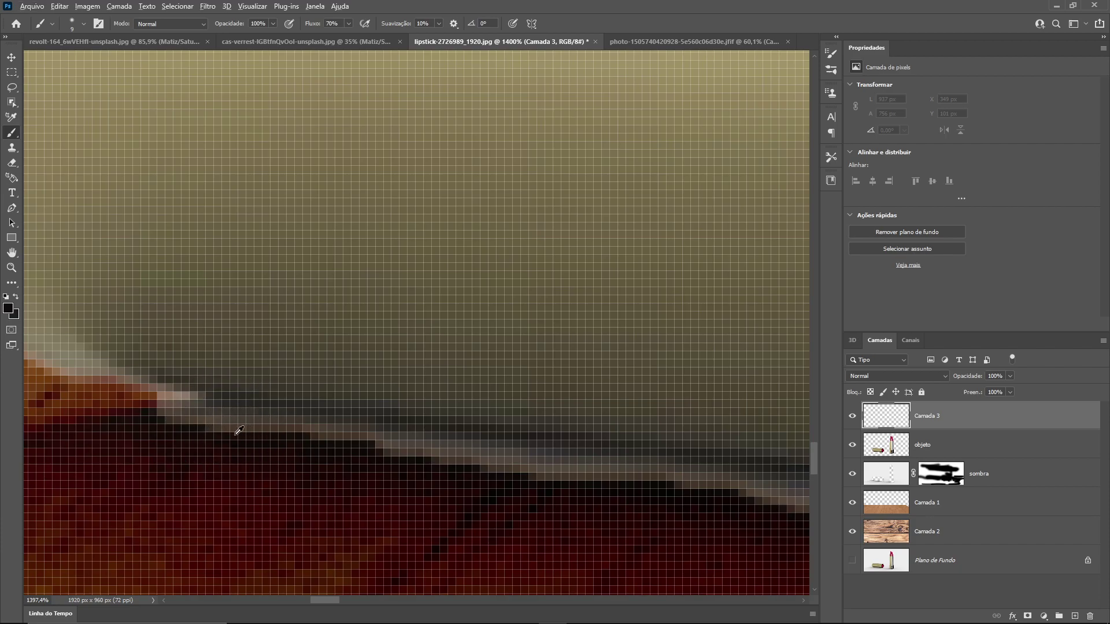
pyautogui.moveTo(220, 439)
pyautogui.mouseDown()
pyautogui.moveTo(167, 421)
pyautogui.moveTo(242, 429)
pyautogui.mouseUp()
pyautogui.moveTo(187, 417)
pyautogui.mouseDown()
pyautogui.moveTo(171, 415)
pyautogui.moveTo(187, 401)
pyautogui.moveTo(171, 402)
pyautogui.moveTo(215, 421)
pyautogui.moveTo(394, 447)
pyautogui.moveTo(283, 430)
pyautogui.mouseUp()
pyautogui.moveTo(218, 417)
pyautogui.mouseDown()
pyautogui.moveTo(466, 461)
pyautogui.moveTo(359, 451)
pyautogui.moveTo(592, 466)
pyautogui.moveTo(349, 446)
pyautogui.moveTo(469, 480)
pyautogui.moveTo(466, 463)
pyautogui.moveTo(476, 478)
pyautogui.moveTo(459, 470)
pyautogui.moveTo(532, 470)
pyautogui.mouseUp()
pyautogui.hotkey('ctrl', 'h')
pyautogui.scroll(-5, 535, 466)
pyautogui.scroll(5, 272, 442)
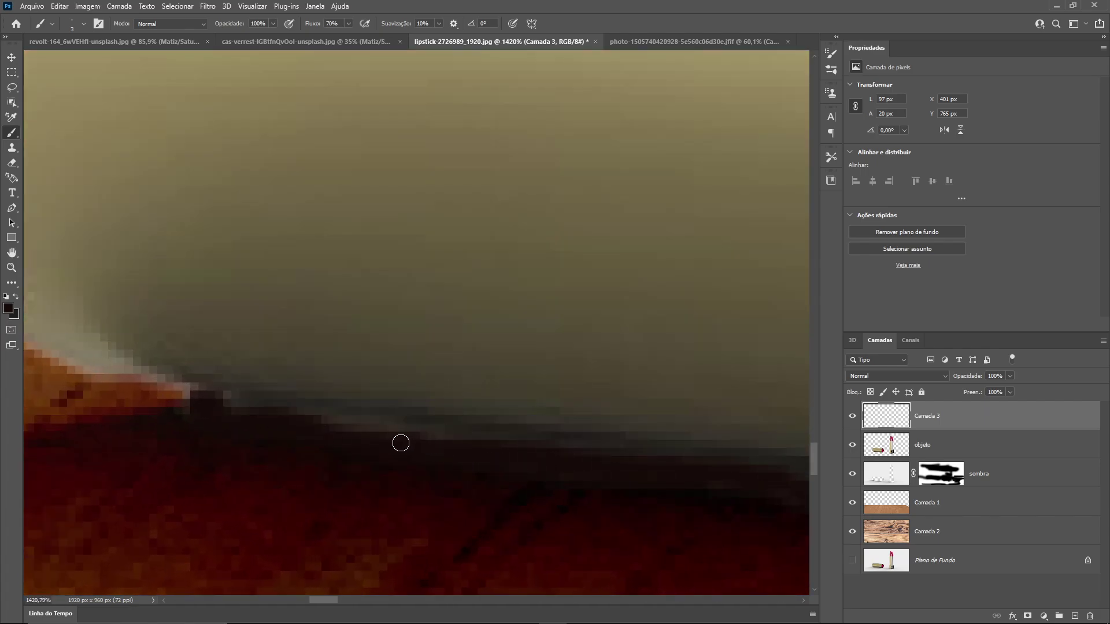
pyautogui.moveTo(443, 443)
pyautogui.mouseDown()
pyautogui.moveTo(216, 399)
pyautogui.moveTo(312, 423)
pyautogui.moveTo(456, 428)
pyautogui.mouseUp()
pyautogui.scroll(-5, 456, 428)
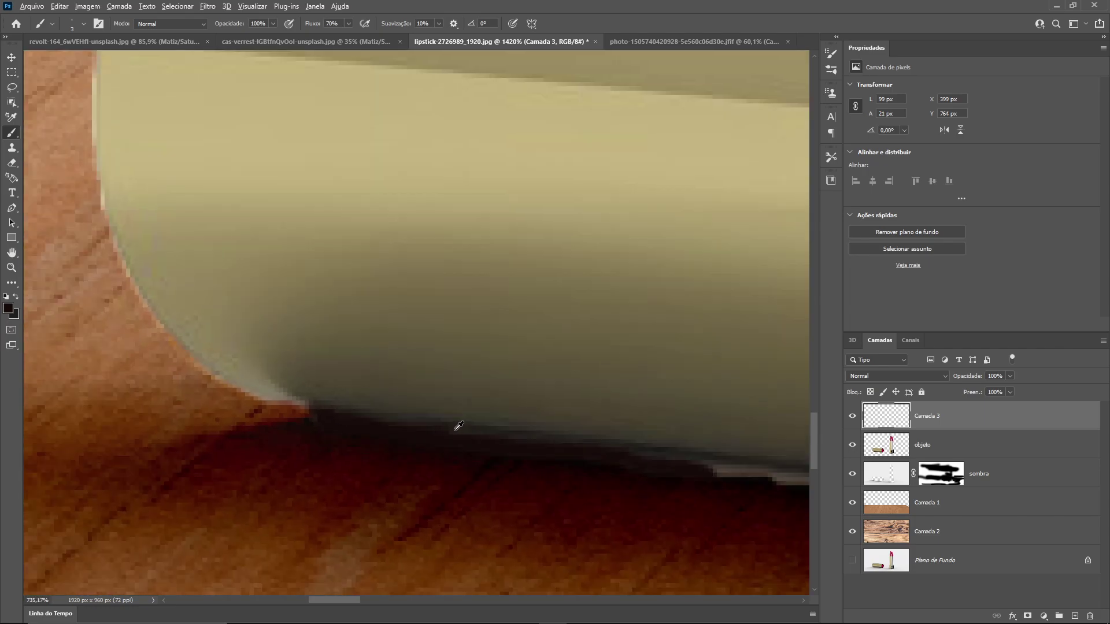
pyautogui.scroll(-5, 498, 434)
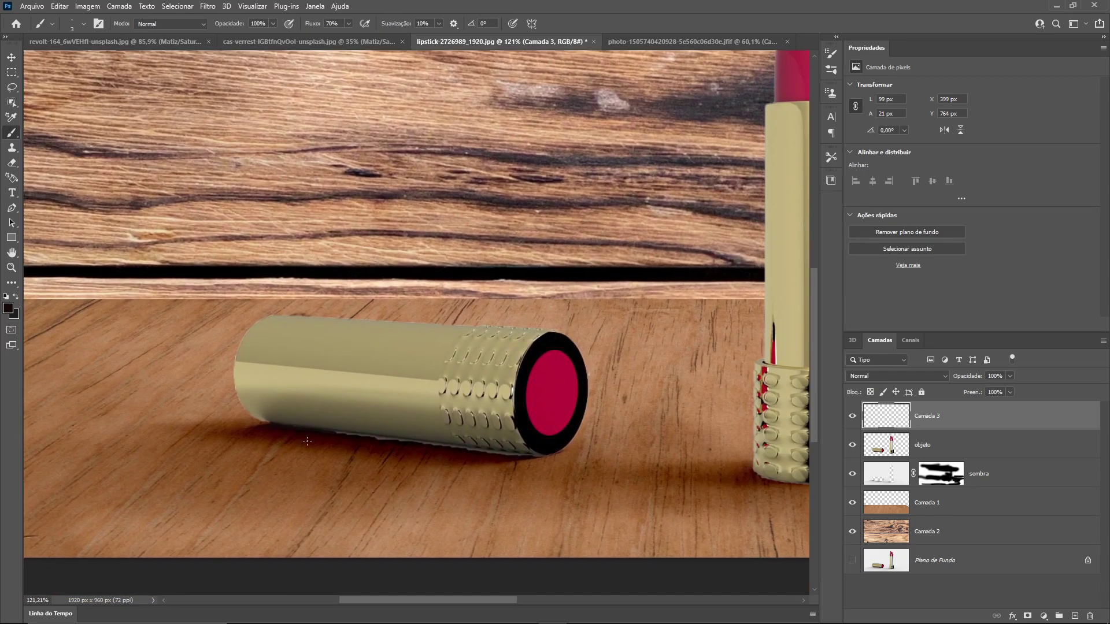
pyautogui.scroll(-3, 527, 435)
# Step: Continue painting the dark colour over the light fringe along the cap's lower edge towards the ribbed section
pyautogui.scroll(10, 349, 402)
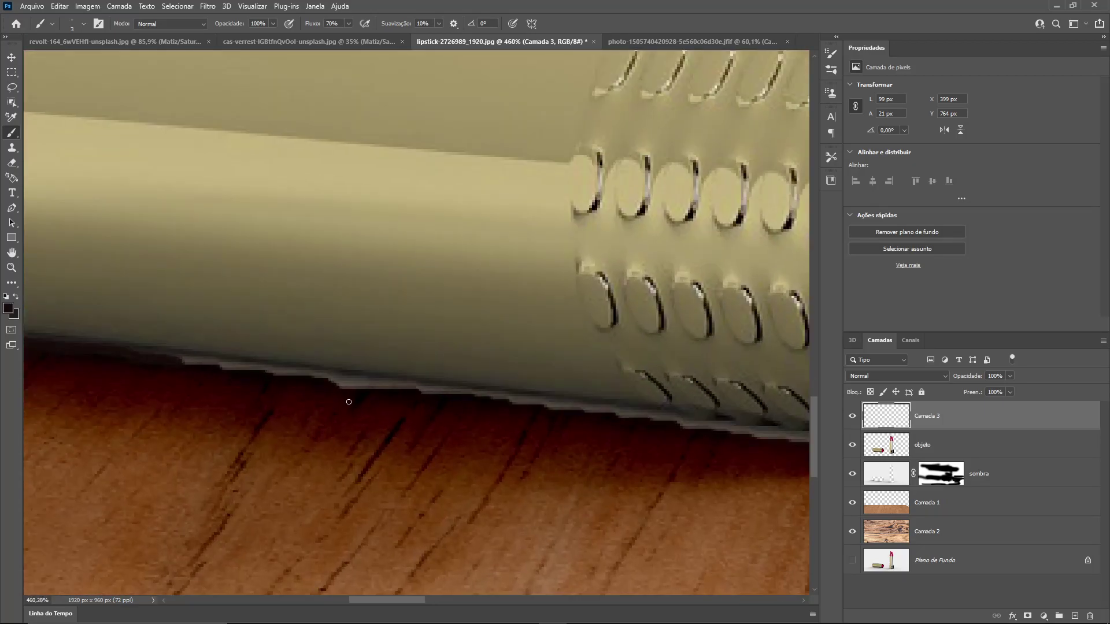
pyautogui.moveTo(398, 383); pyautogui.dragTo(450, 402)
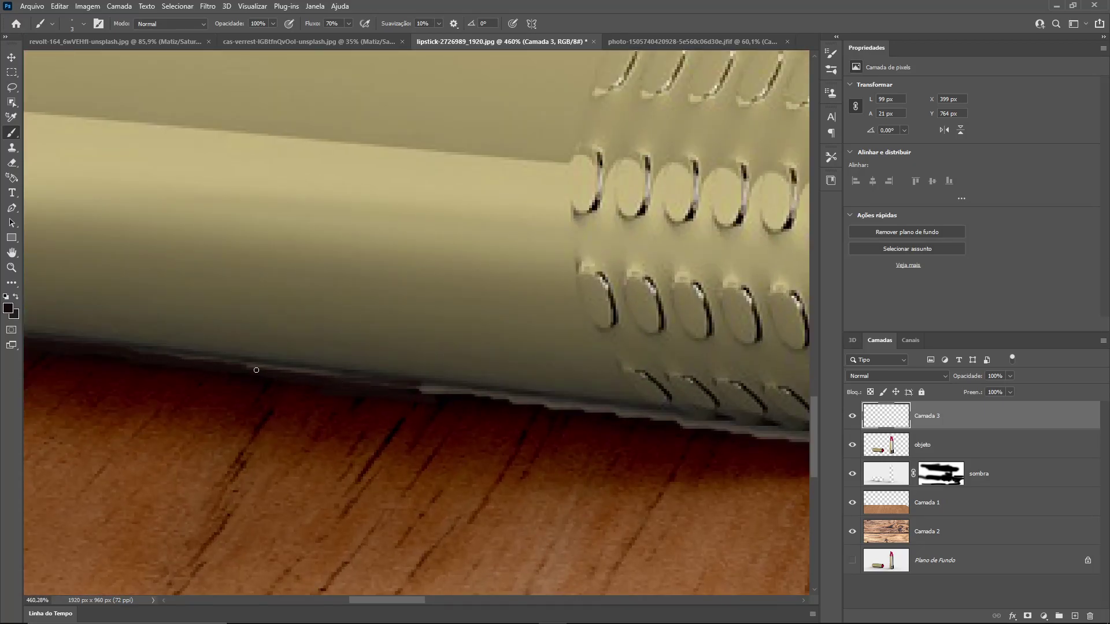
pyautogui.moveTo(450, 389); pyautogui.dragTo(370, 387)
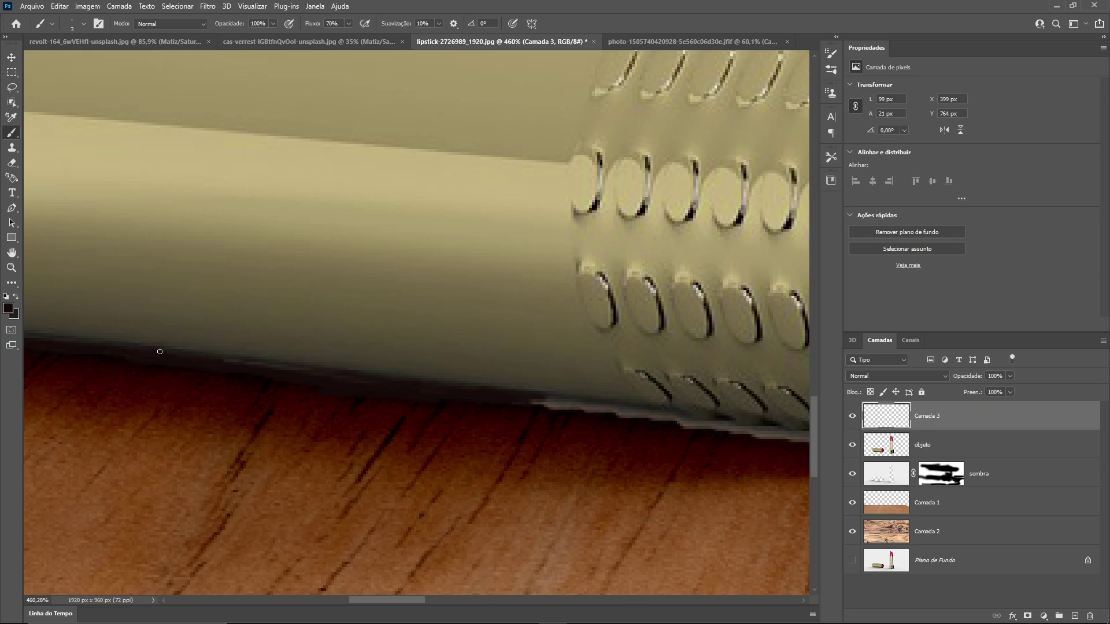
pyautogui.scroll(-8, 159, 352)
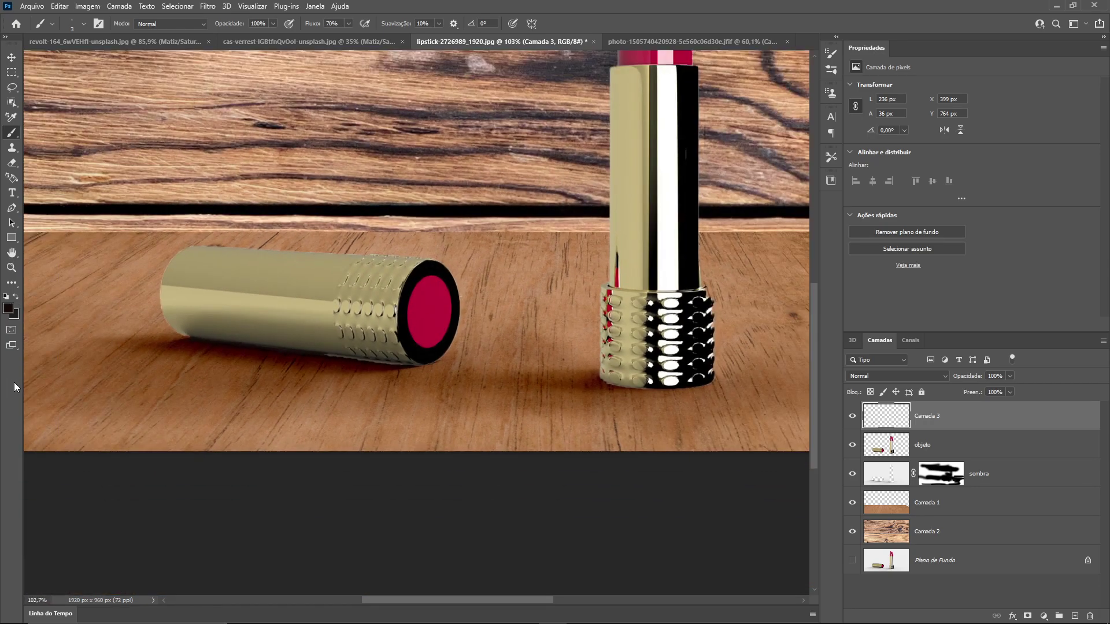
pyautogui.scroll(2, 284, 409)
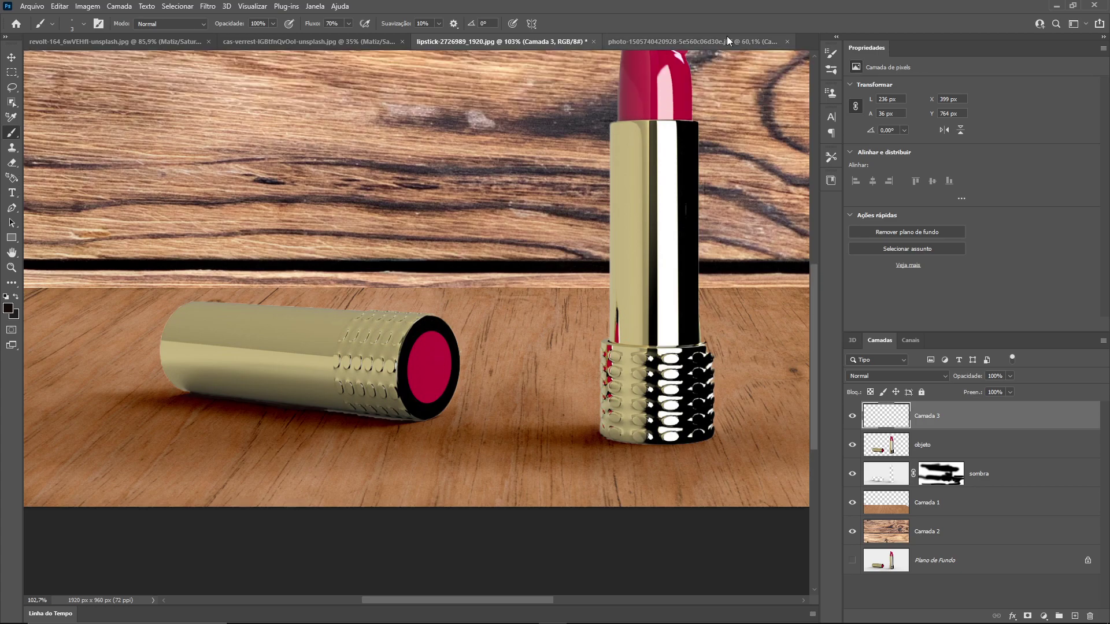
# Step: Switch to the headphones document, hide its Camada 3 wood layer, and inspect the headphones and their shadow
pyautogui.click(665, 41)
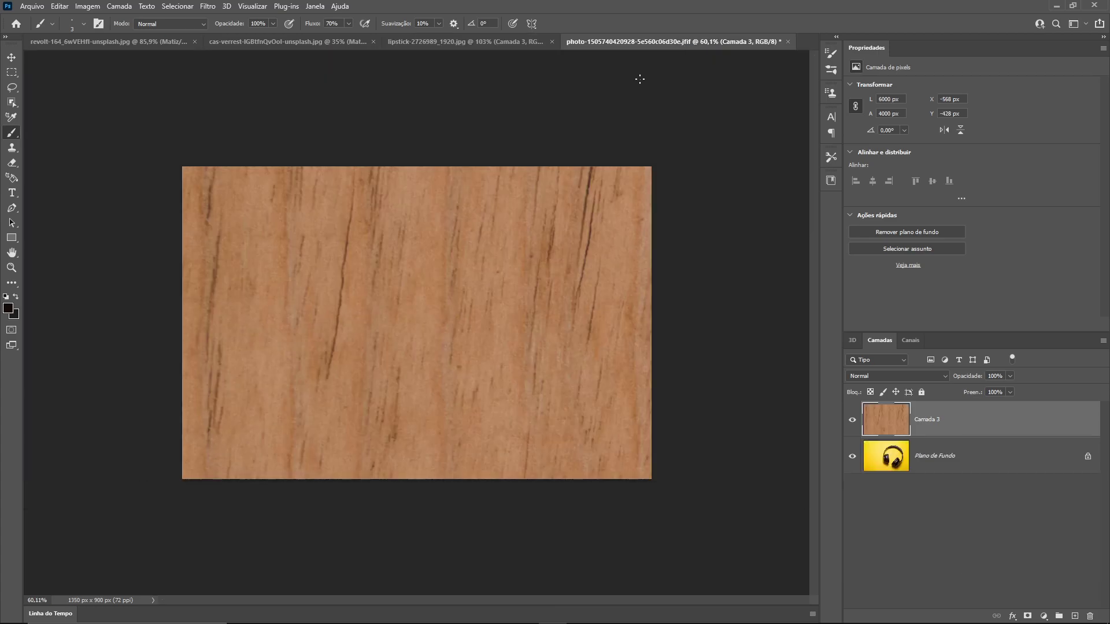
pyautogui.click(874, 465)
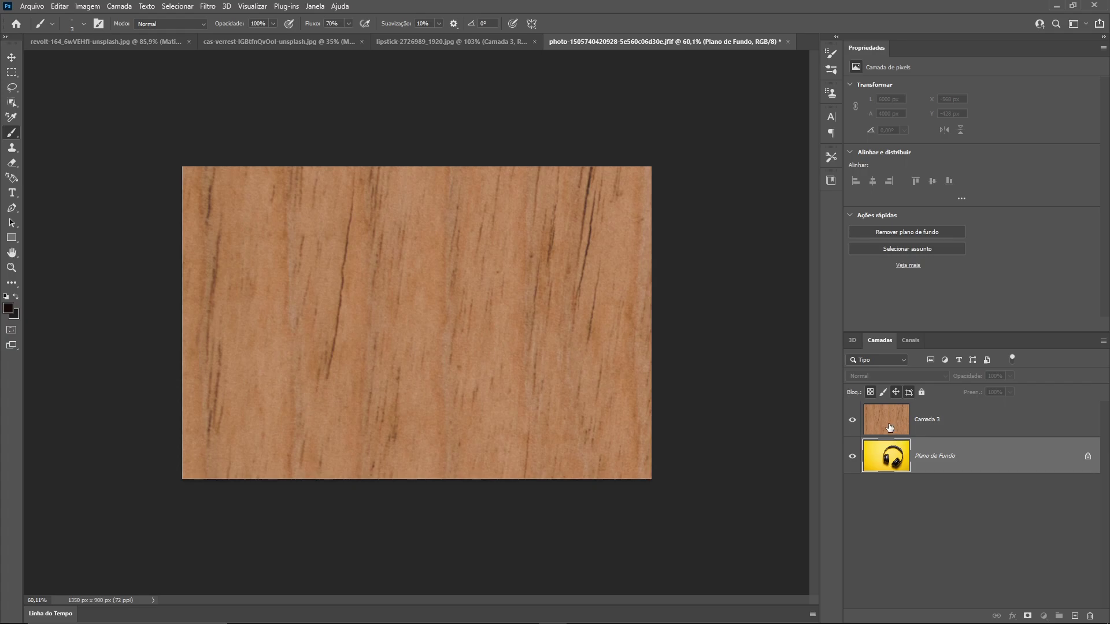
pyautogui.click(853, 421)
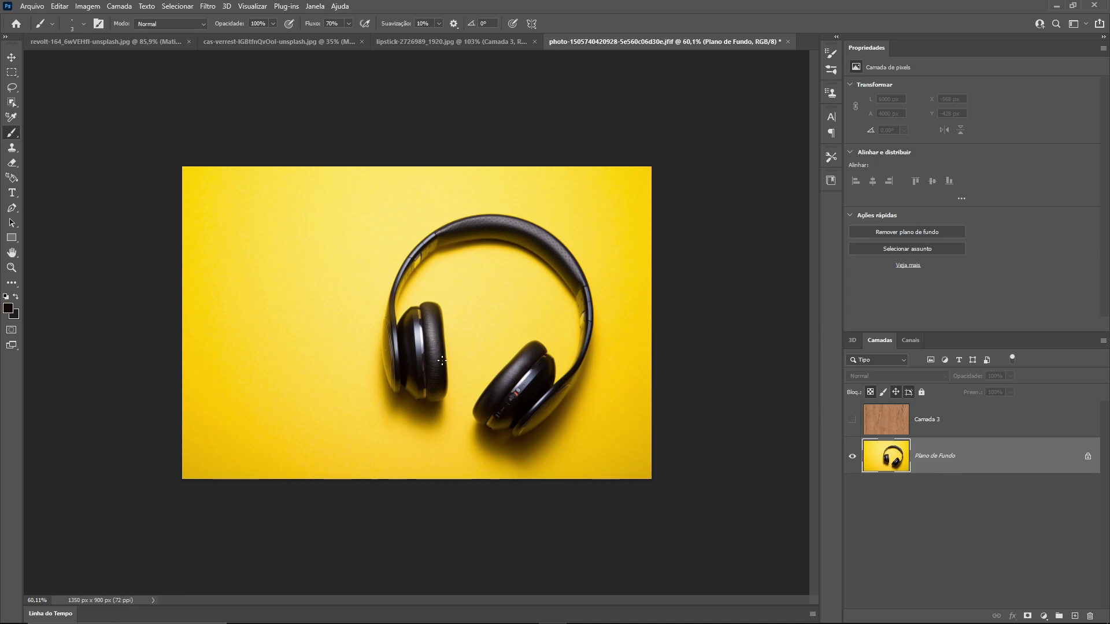
pyautogui.scroll(5, 444, 394)
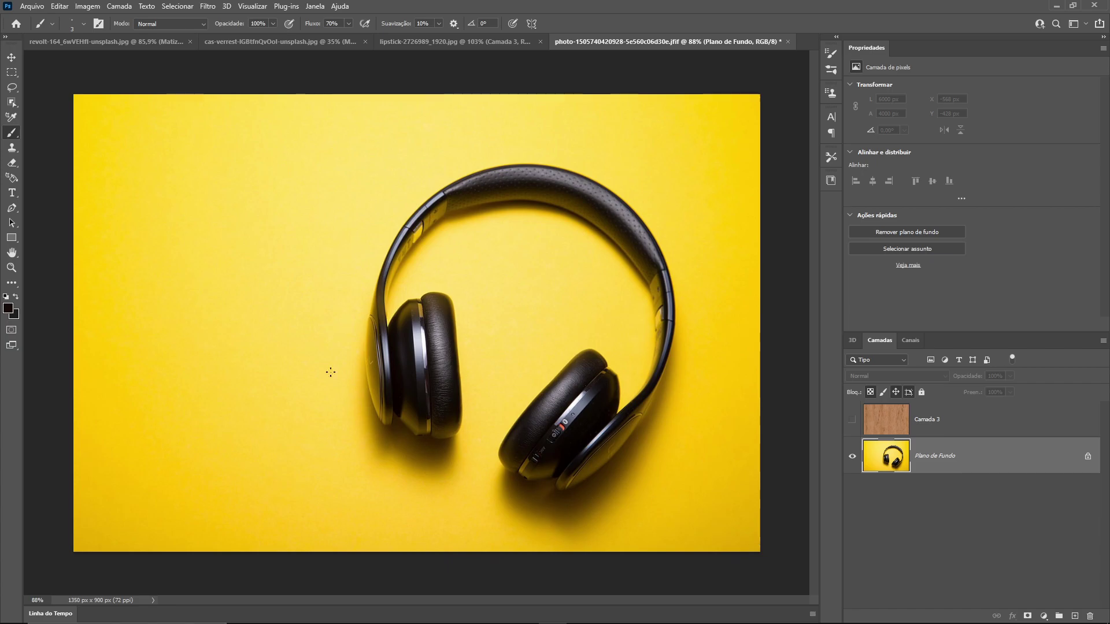
pyautogui.scroll(3, 380, 391)
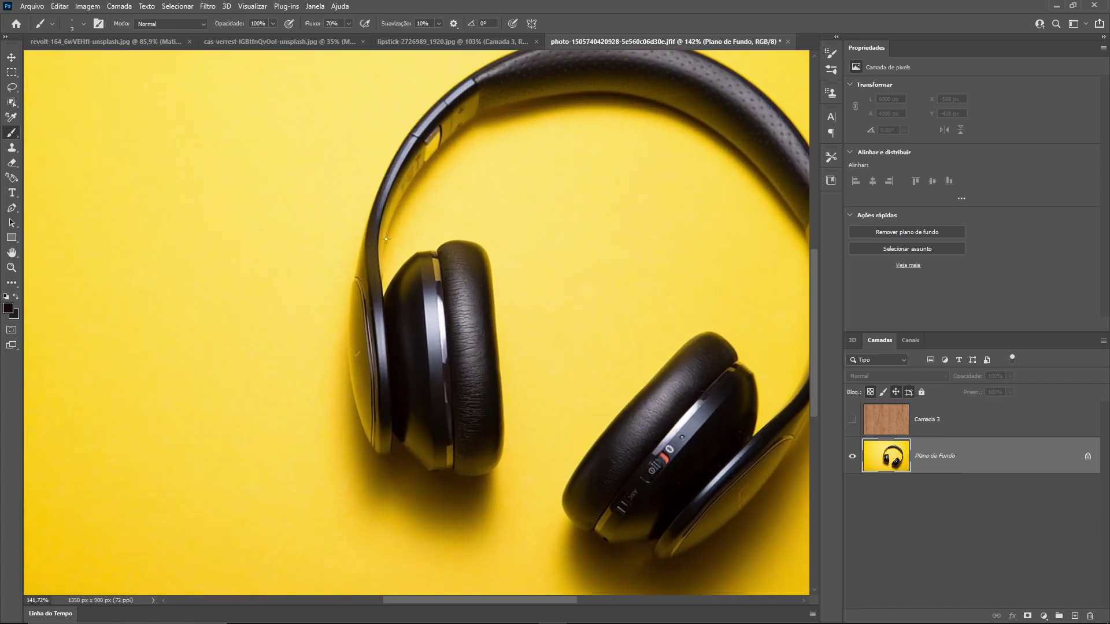
pyautogui.scroll(-6, 435, 267)
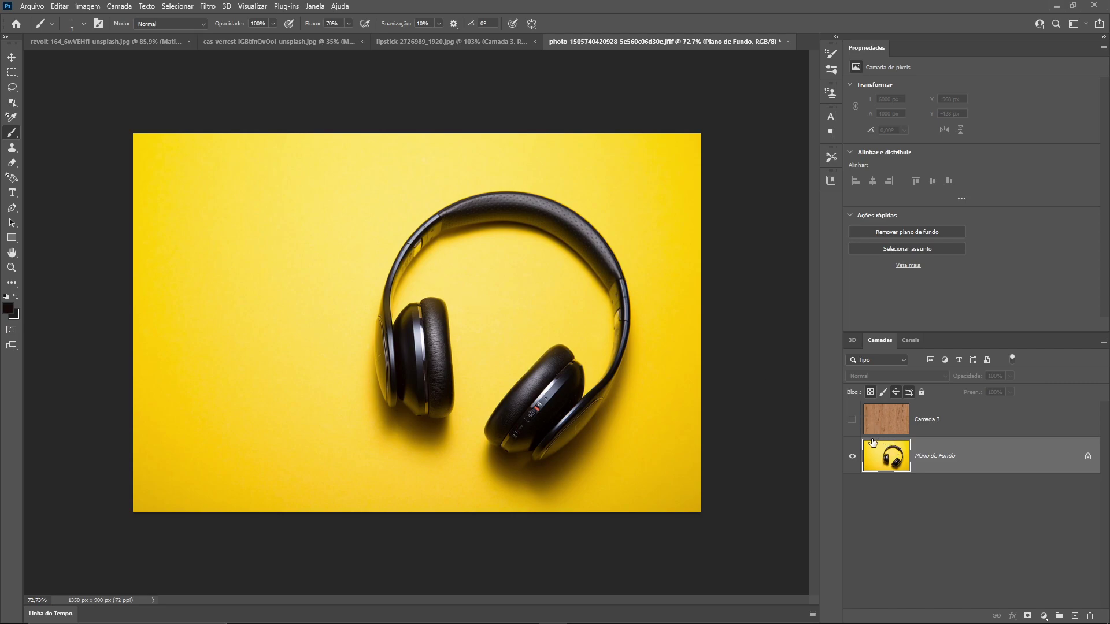
# Step: Duplicate the Plano de Fundo layer above the Camada 3 wood layer and open Select and Mask for the copy
pyautogui.moveTo(891, 455); pyautogui.dragTo(925, 420)
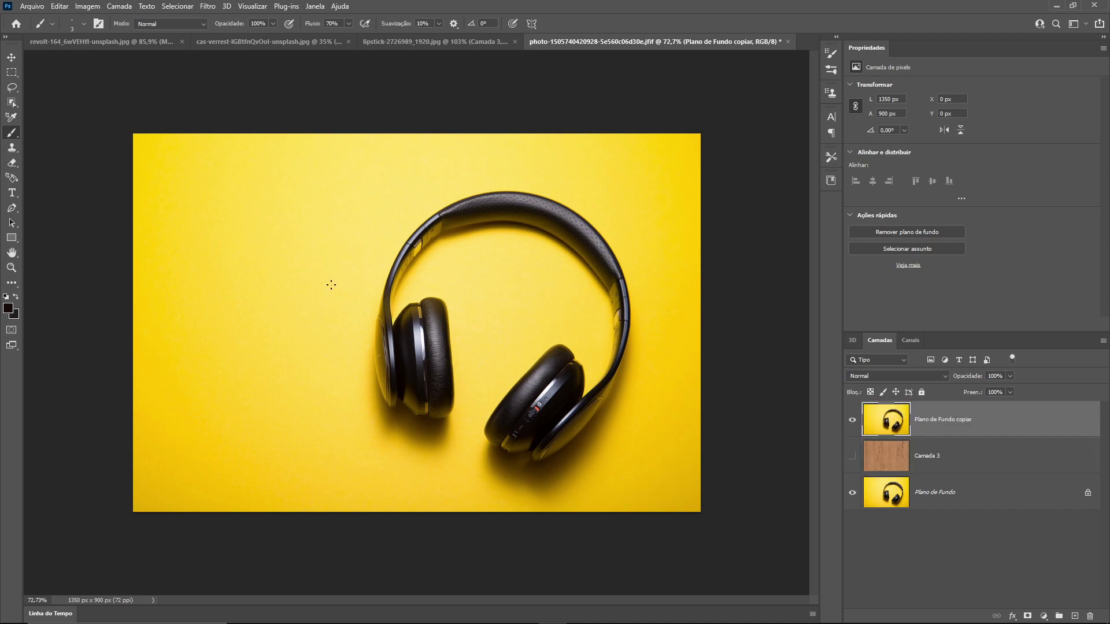
pyautogui.scroll(2, 641, 373)
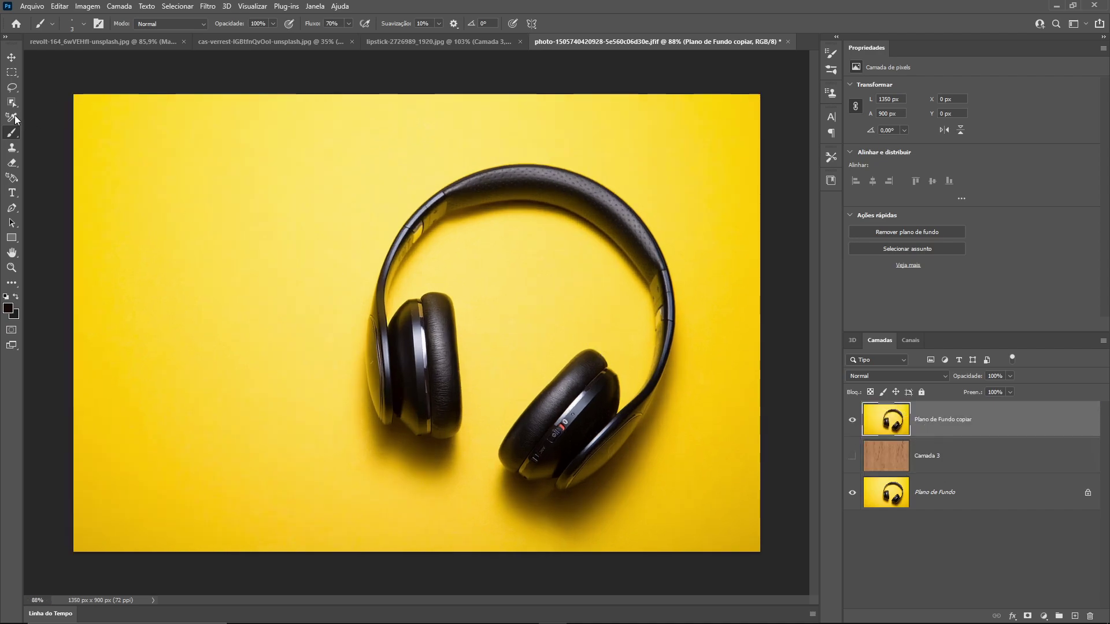
pyautogui.click(191, 8)
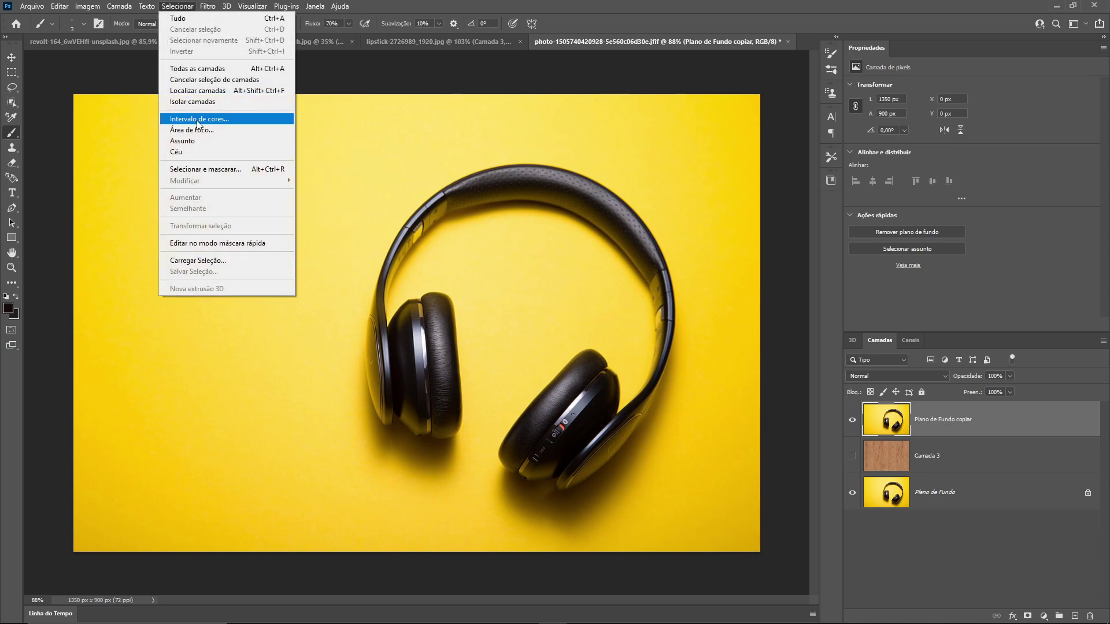
pyautogui.click(218, 168)
# Step: Select the headphones with the Quick Selection brush, covering the headband and both ear cups, and correct the selection around the left cup
pyautogui.scroll(4, 538, 439)
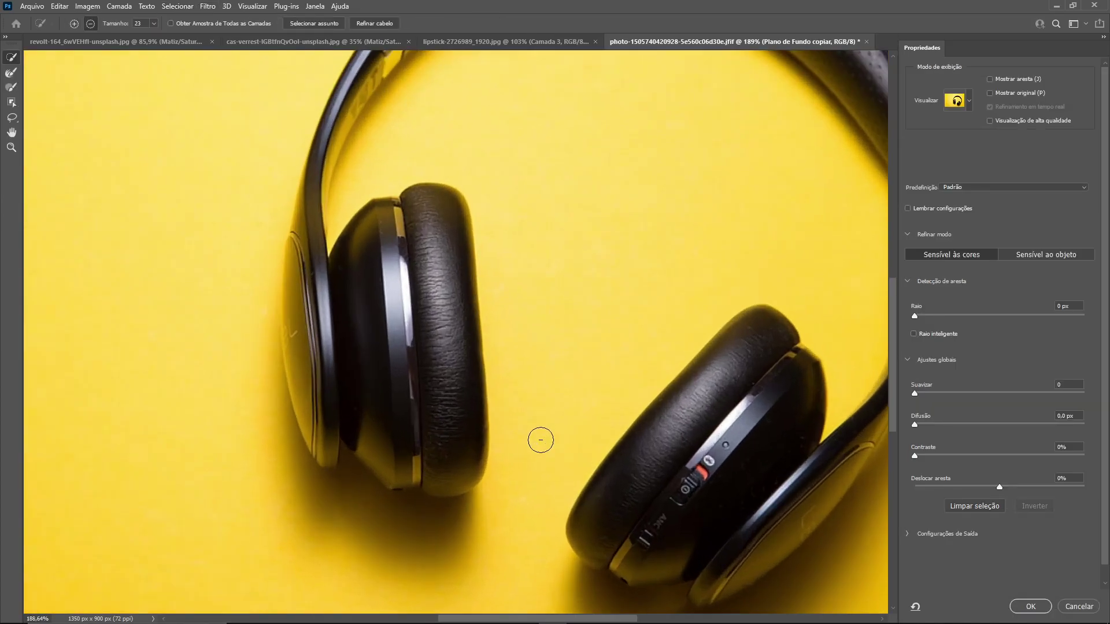
pyautogui.scroll(1, 539, 438)
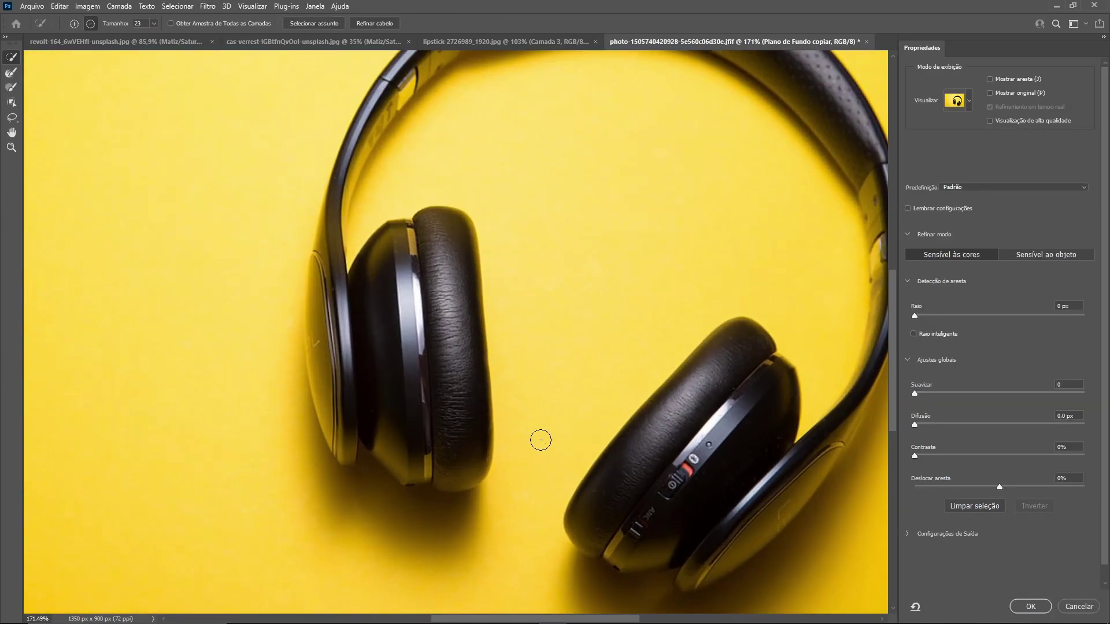
pyautogui.scroll(-2, 539, 438)
pyautogui.scroll(3, 539, 439)
pyautogui.scroll(-3, 334, 315)
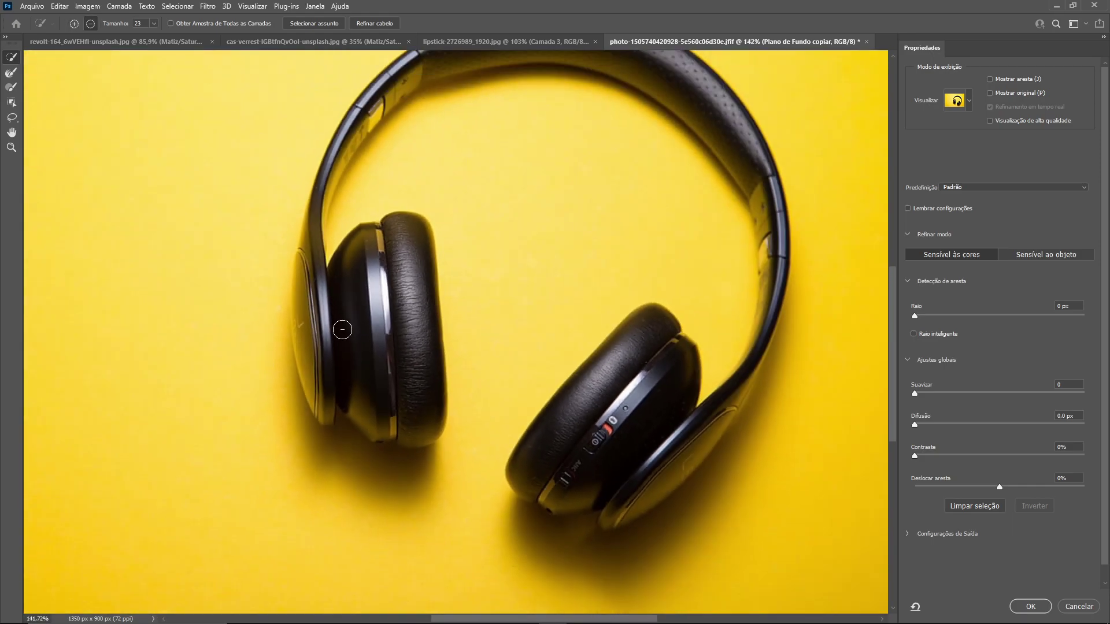
pyautogui.scroll(2, 421, 116)
pyautogui.scroll(2, 403, 181)
pyautogui.moveTo(414, 148)
pyautogui.mouseDown()
pyautogui.moveTo(436, 128)
pyautogui.moveTo(488, 110)
pyautogui.moveTo(555, 110)
pyautogui.mouseUp()
pyautogui.moveTo(750, 241)
pyautogui.mouseDown()
pyautogui.moveTo(777, 339)
pyautogui.moveTo(741, 478)
pyautogui.moveTo(672, 543)
pyautogui.moveTo(631, 510)
pyautogui.moveTo(645, 441)
pyautogui.moveTo(599, 492)
pyautogui.mouseUp()
pyautogui.moveTo(599, 492)
pyautogui.mouseDown()
pyautogui.moveTo(580, 417)
pyautogui.moveTo(600, 362)
pyautogui.moveTo(576, 422)
pyautogui.moveTo(646, 451)
pyautogui.moveTo(616, 493)
pyautogui.moveTo(686, 447)
pyautogui.moveTo(746, 378)
pyautogui.moveTo(762, 286)
pyautogui.moveTo(744, 319)
pyautogui.mouseUp()
pyautogui.press('alt')
pyautogui.moveTo(422, 261)
pyautogui.mouseDown()
pyautogui.moveTo(373, 224)
pyautogui.moveTo(392, 344)
pyautogui.moveTo(329, 254)
pyautogui.moveTo(293, 293)
pyautogui.moveTo(293, 224)
pyautogui.moveTo(285, 331)
pyautogui.moveTo(310, 371)
pyautogui.mouseUp()
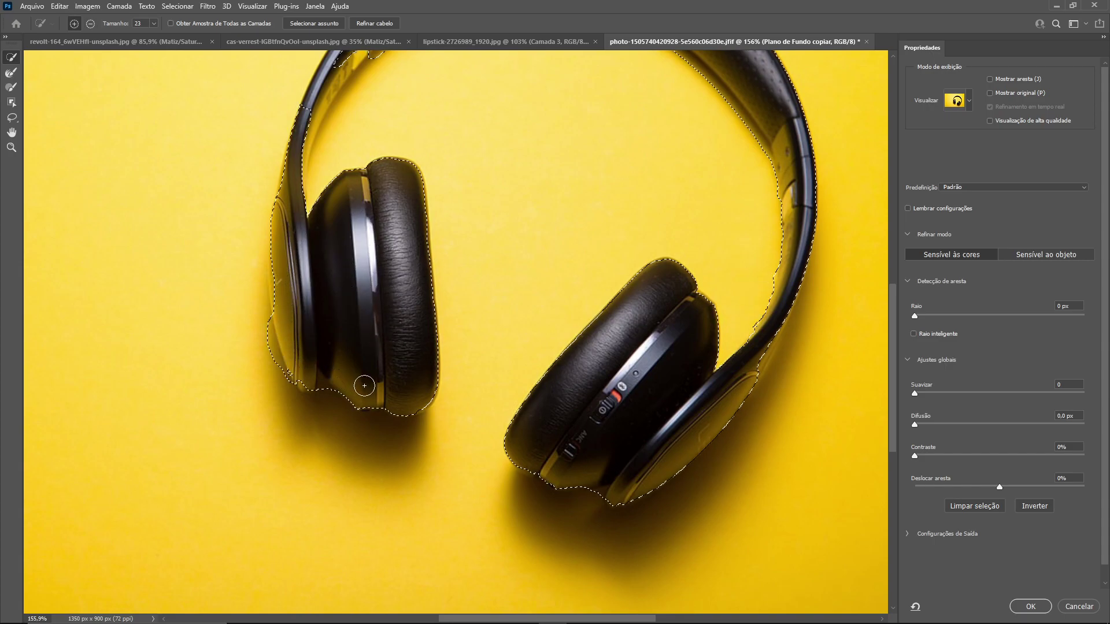
# Step: Refine the selection along the headband's inner edge, removing the shadow strip down to the right hinge
pyautogui.moveTo(297, 136)
pyautogui.mouseDown()
pyautogui.moveTo(343, 376)
pyautogui.moveTo(400, 272)
pyautogui.moveTo(443, 231)
pyautogui.mouseUp()
pyautogui.hotkey('ctrl', '0')
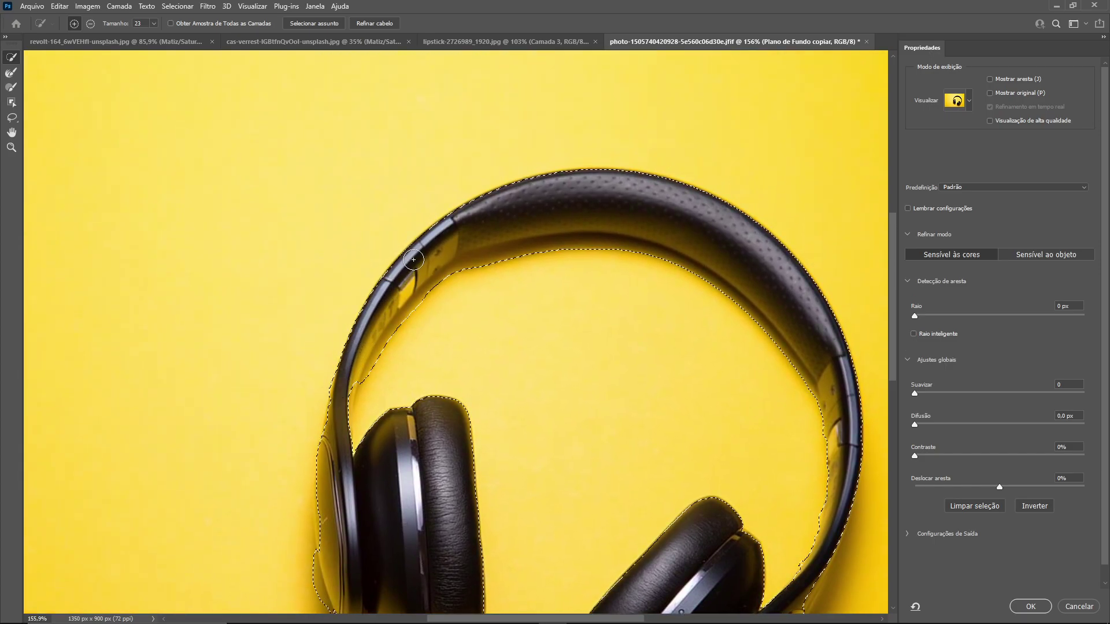
pyautogui.scroll(5, 590, 220)
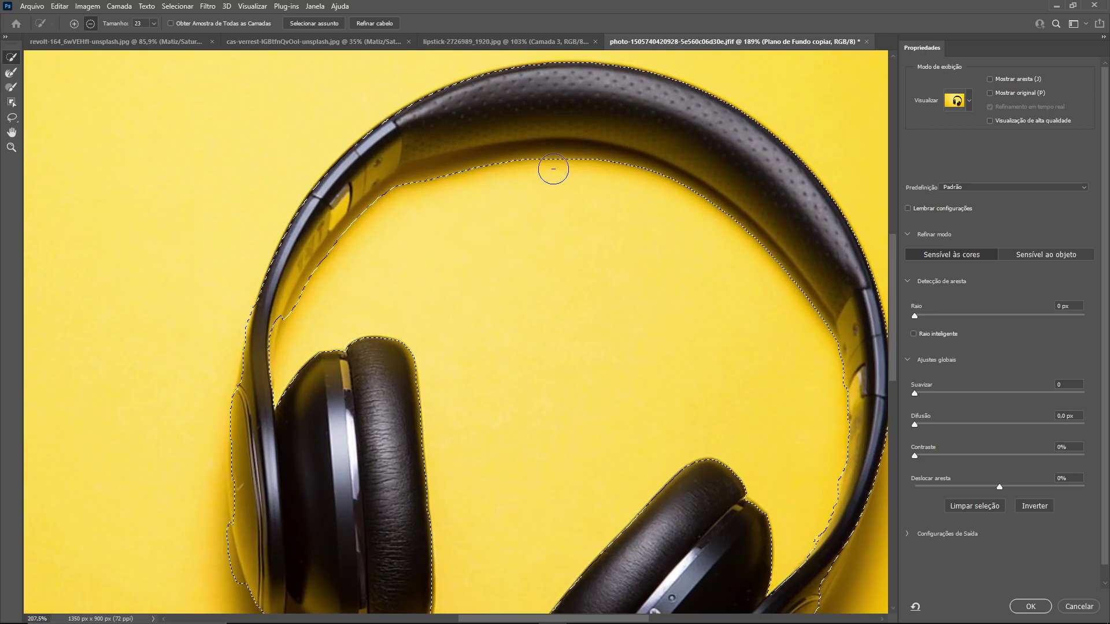
pyautogui.moveTo(374, 208)
pyautogui.mouseDown()
pyautogui.moveTo(426, 173)
pyautogui.moveTo(528, 149)
pyautogui.moveTo(372, 179)
pyautogui.moveTo(312, 203)
pyautogui.moveTo(231, 282)
pyautogui.moveTo(426, 188)
pyautogui.moveTo(535, 153)
pyautogui.moveTo(647, 159)
pyautogui.moveTo(825, 233)
pyautogui.moveTo(698, 177)
pyautogui.moveTo(372, 203)
pyautogui.mouseUp()
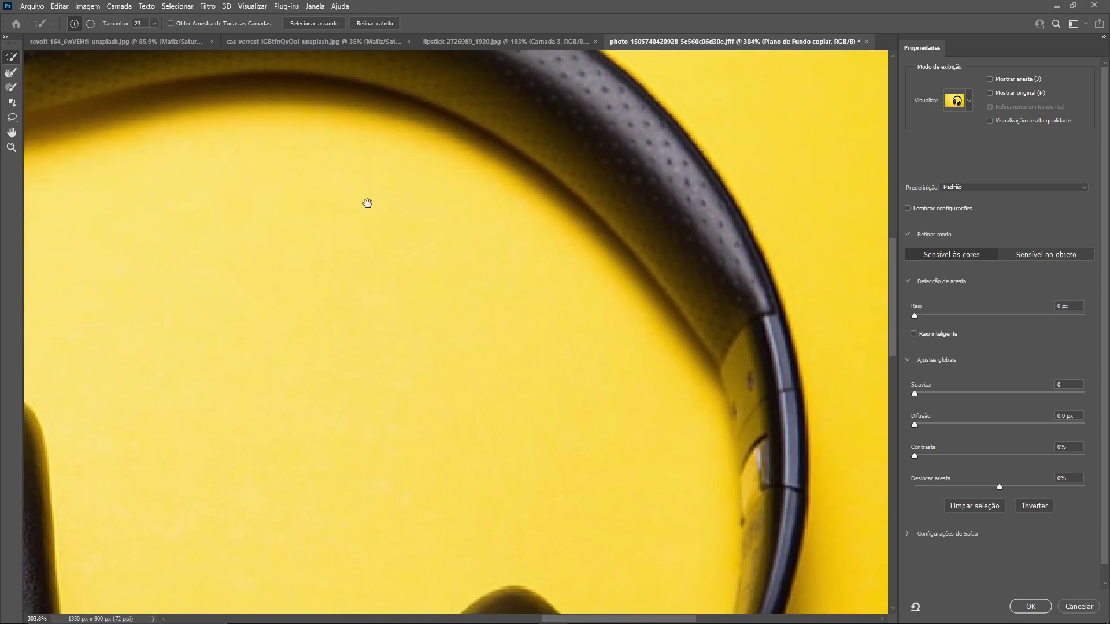
pyautogui.moveTo(454, 178); pyautogui.dragTo(580, 318)
pyautogui.scroll(-5, 557, 322)
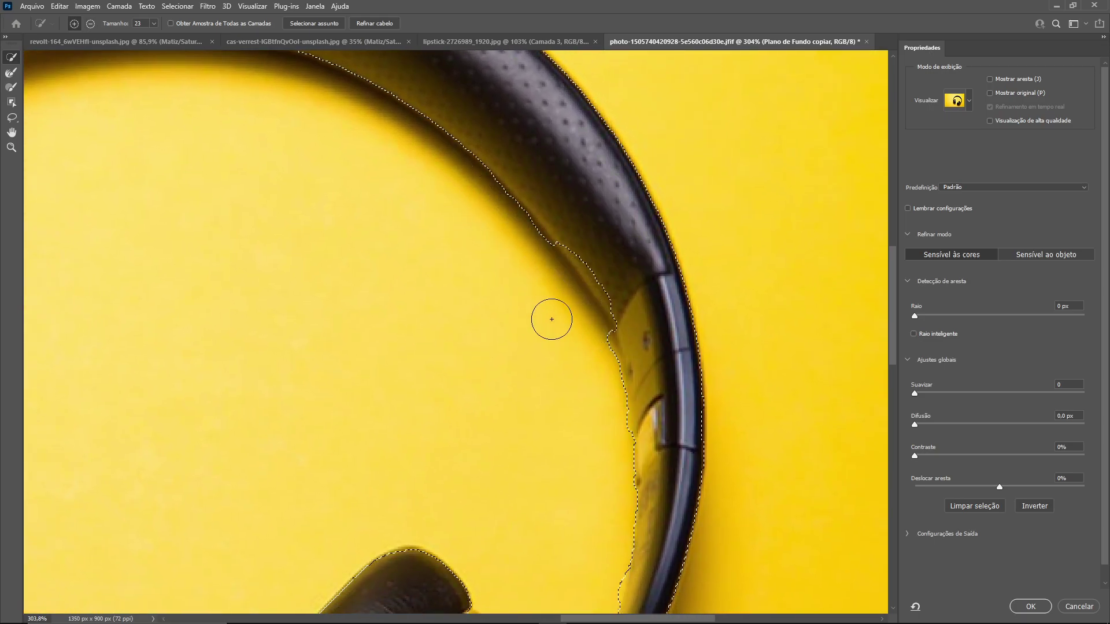
pyautogui.scroll(5, 480, 294)
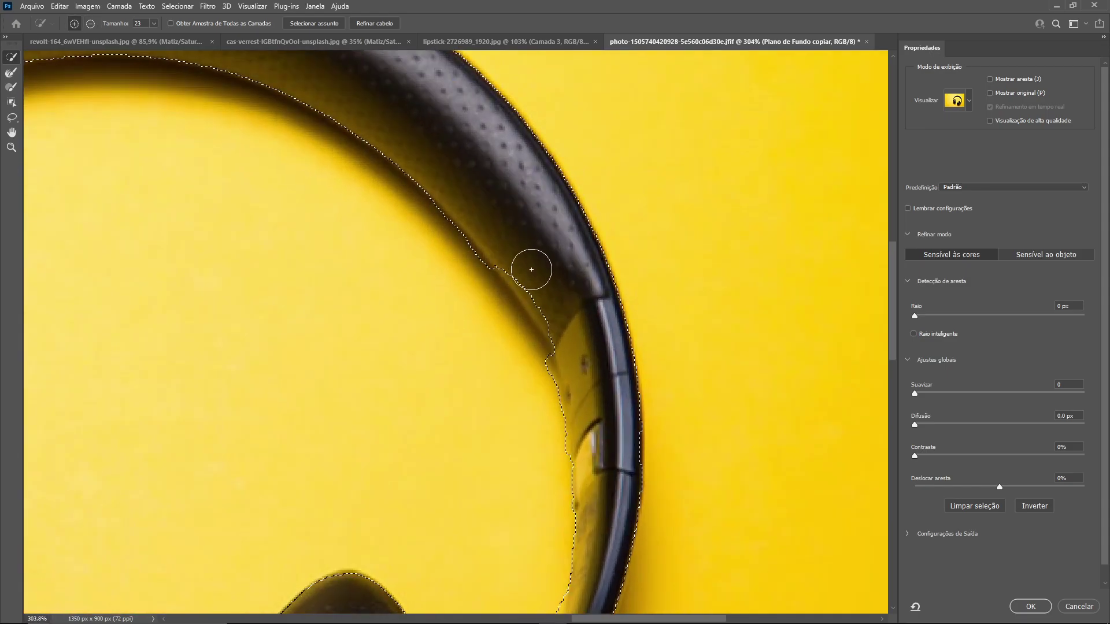
pyautogui.scroll(-3, 358, 350)
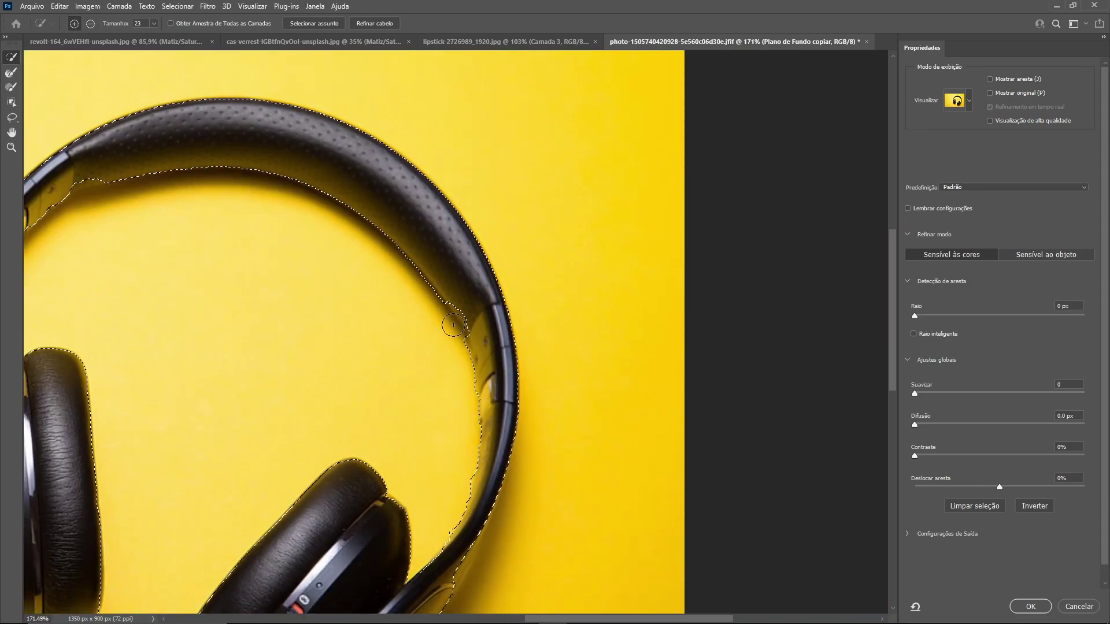
# Step: Refine the selection along the inner side of the headband's left arm and apply the headphone selection
pyautogui.scroll(2, 462, 300)
pyautogui.moveTo(286, 322); pyautogui.dragTo(694, 272)
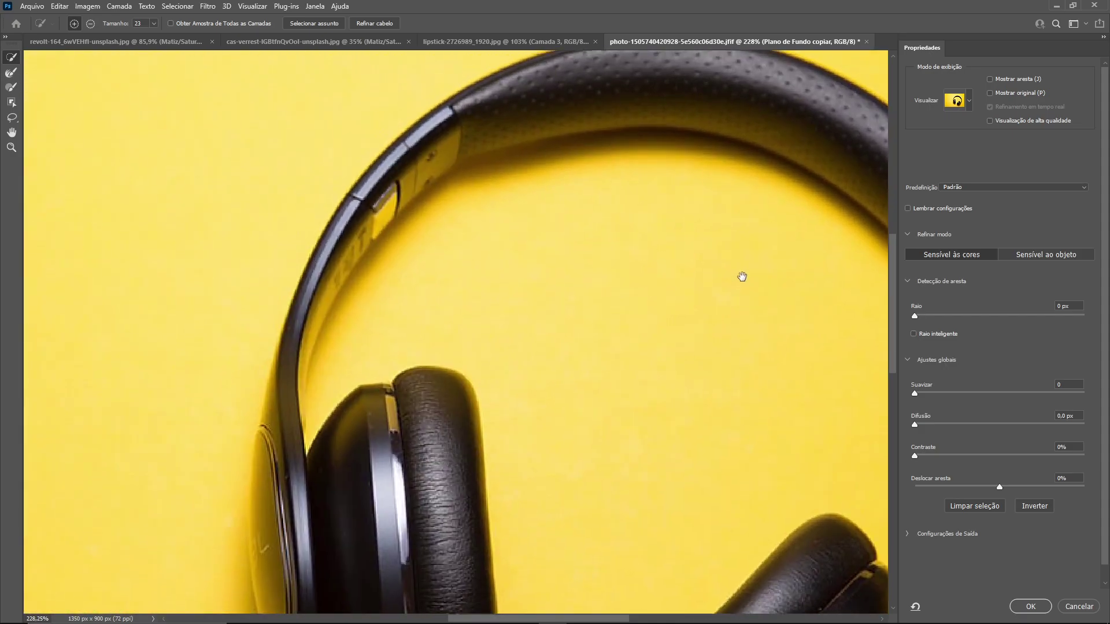
pyautogui.moveTo(470, 147)
pyautogui.mouseDown()
pyautogui.moveTo(562, 122)
pyautogui.moveTo(428, 198)
pyautogui.moveTo(385, 292)
pyautogui.moveTo(349, 327)
pyautogui.moveTo(301, 335)
pyautogui.mouseUp()
pyautogui.scroll(-2, 301, 335)
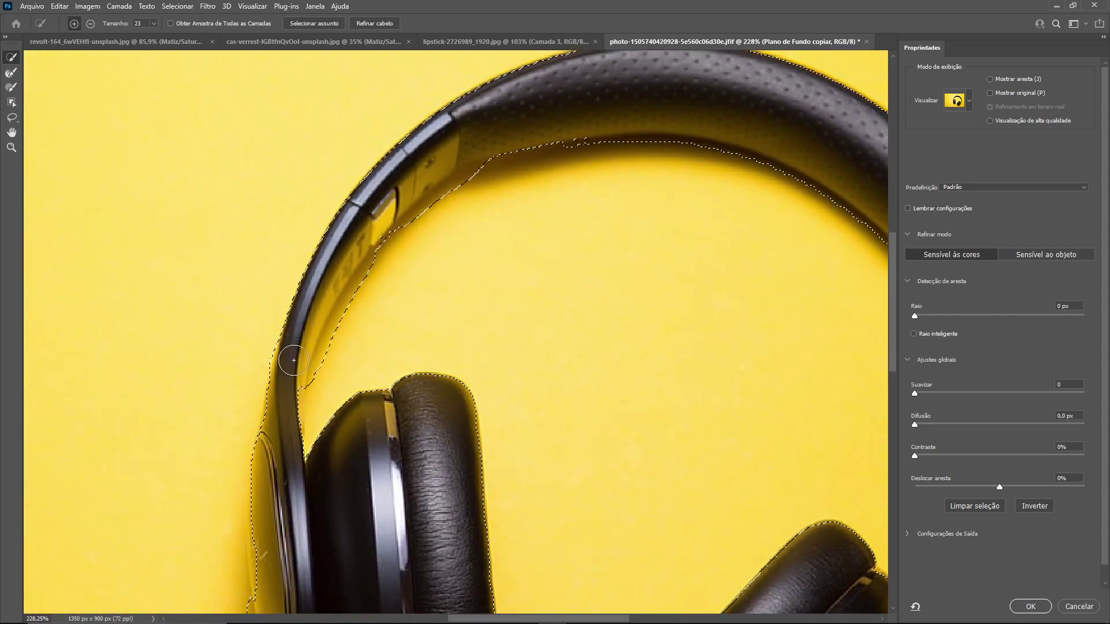
pyautogui.moveTo(278, 371); pyautogui.dragTo(334, 379)
pyautogui.press('Return')
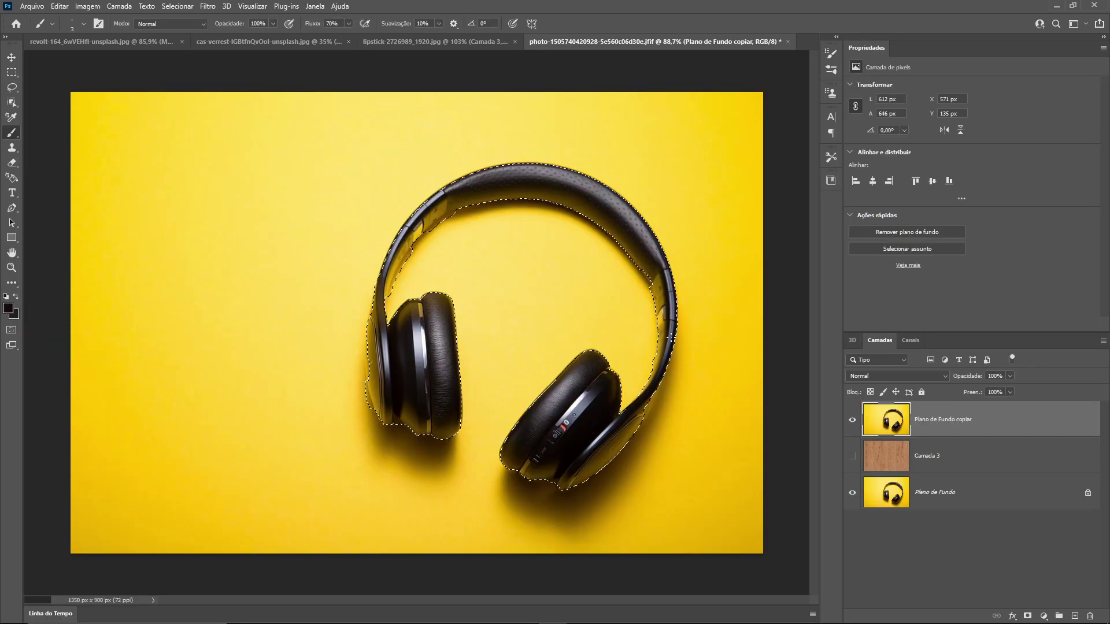
# Step: Copy the selected headphones to a new layer, hide both full-photo layers and show the Camada 3 wood layer
pyautogui.hotkey('ctrl', 'j')
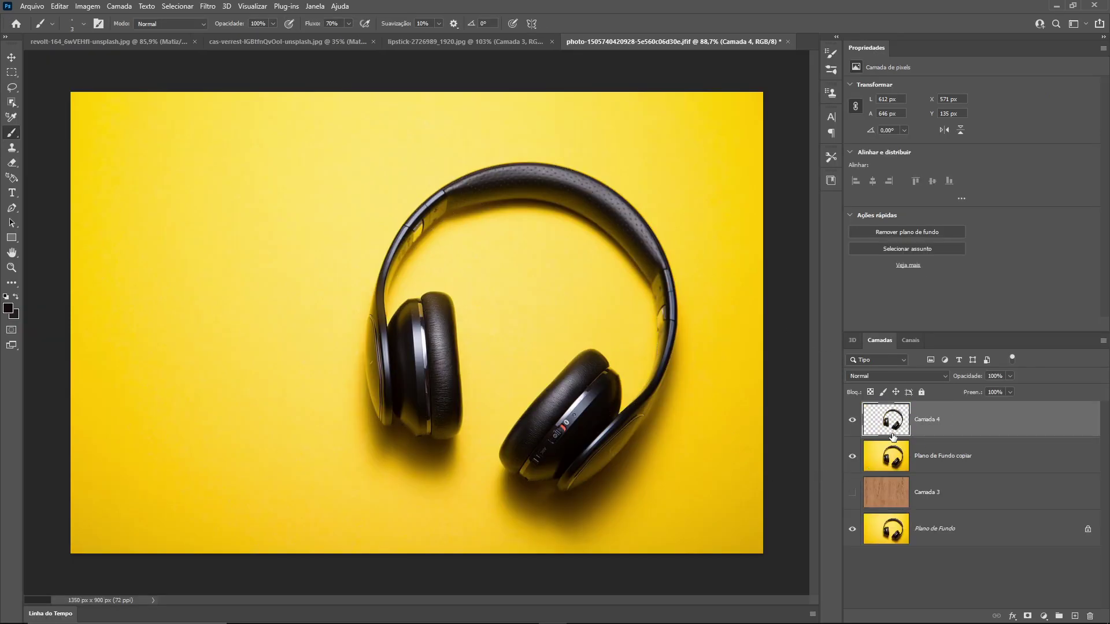
pyautogui.click(918, 462)
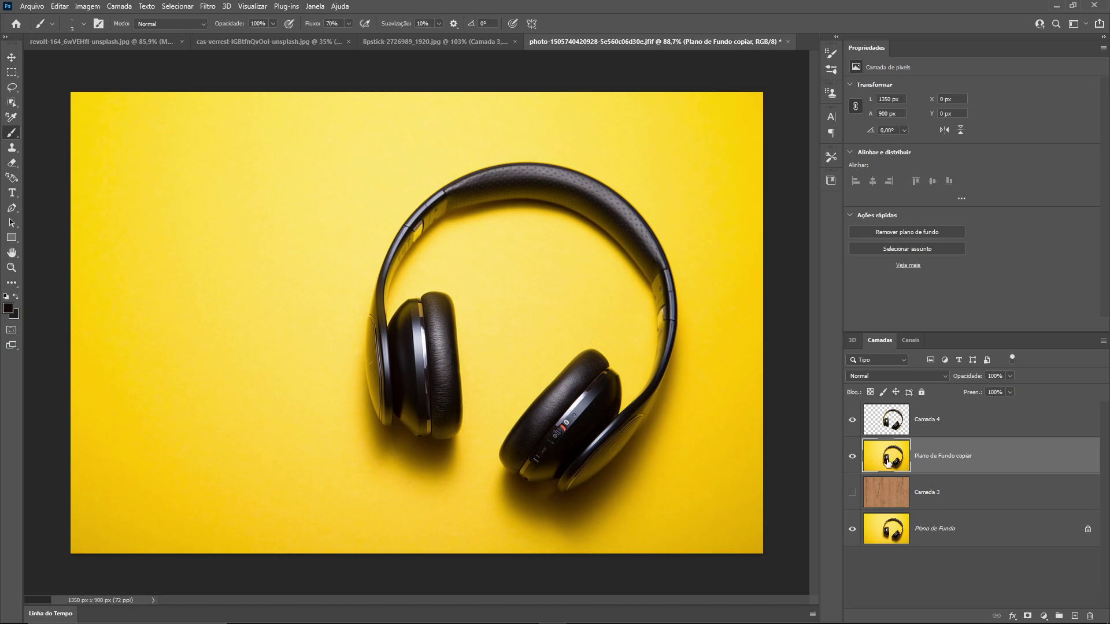
pyautogui.click(854, 531)
pyautogui.click(853, 457)
pyautogui.click(854, 493)
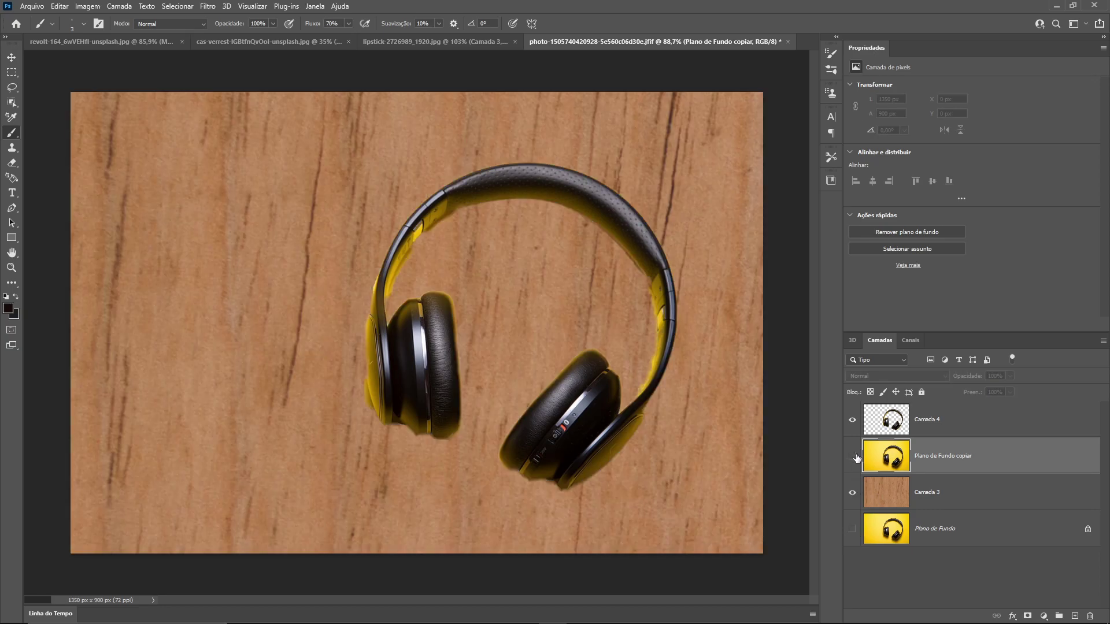
# Step: Show the Plano de Fundo copiar layer again and rename it sombras
pyautogui.click(854, 457)
pyautogui.doubleClick(943, 456)
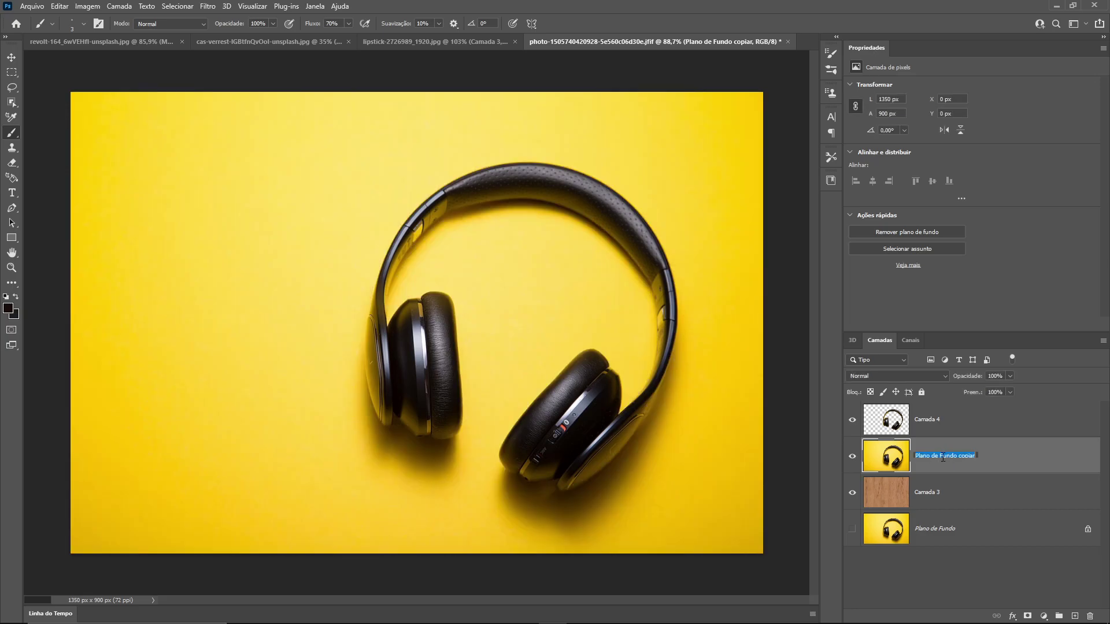
pyautogui.write('sombras')
pyautogui.press('Return')
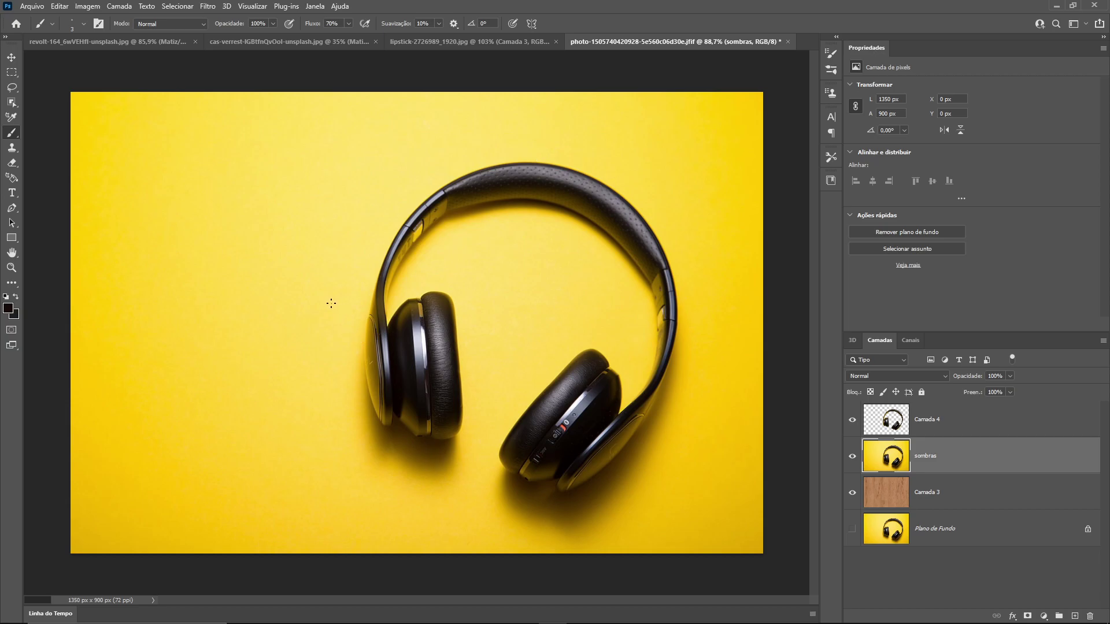
# Step: Draw a freehand Lasso selection loosely around the headphones and their whole shadow on the sombras layer
pyautogui.moveTo(11, 87); pyautogui.dragTo(28, 87)
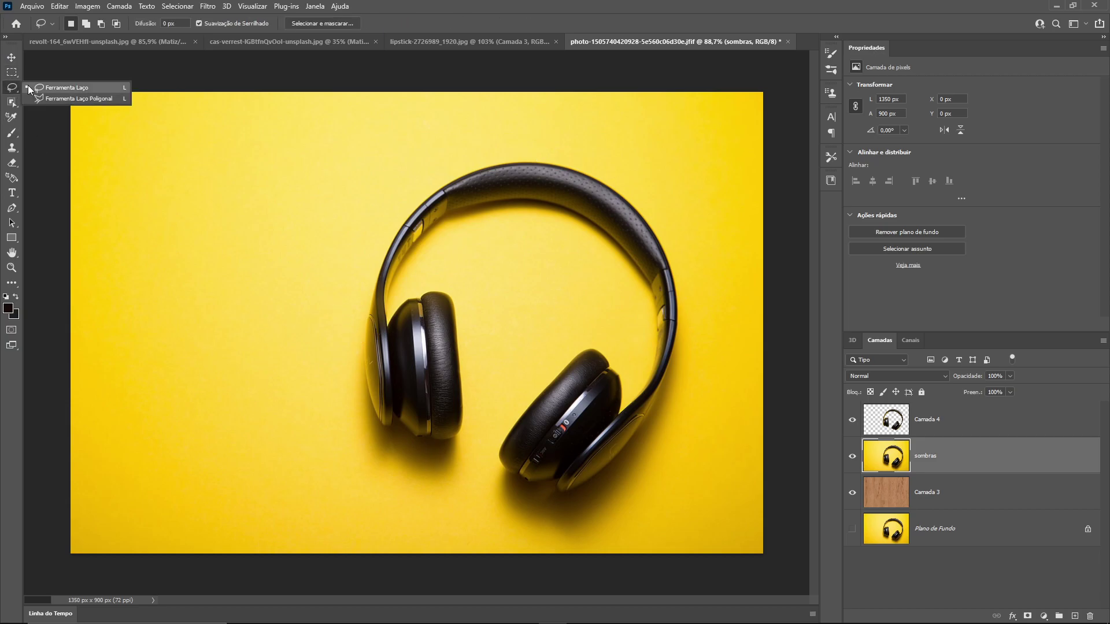
pyautogui.click(67, 87)
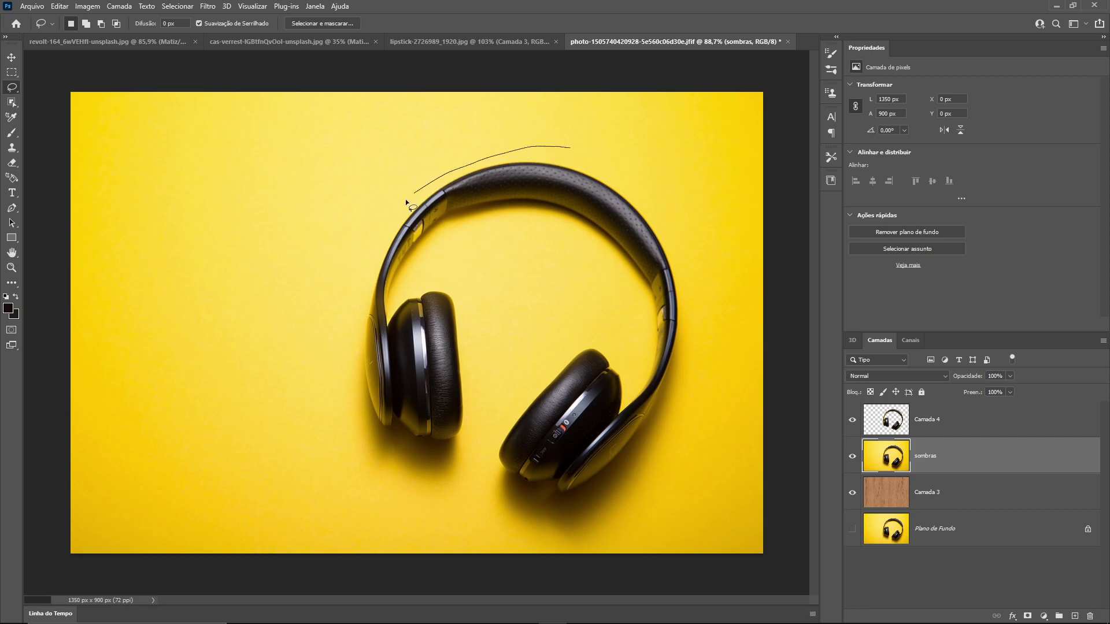
pyautogui.moveTo(494, 529)
pyautogui.mouseDown()
pyautogui.moveTo(539, 554)
pyautogui.moveTo(603, 551)
pyautogui.mouseUp()
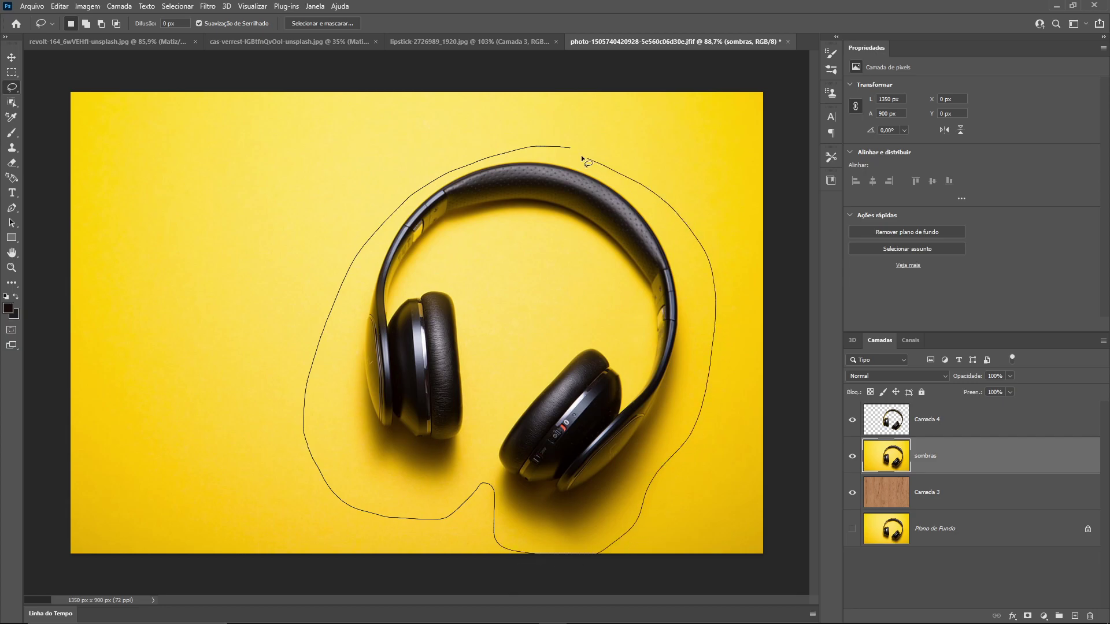
pyautogui.moveTo(569, 148); pyautogui.dragTo(570, 149)
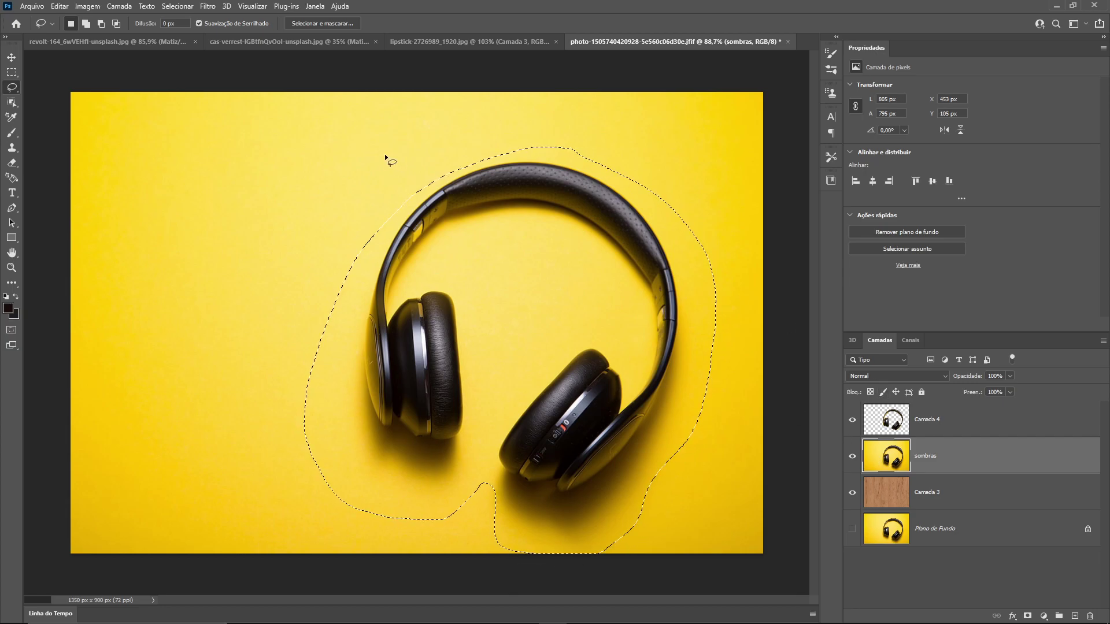
# Step: Desaturate the lassoed area of the sombras layer with Hue/Saturation, setting the saturation to -100
pyautogui.hotkey('ctrl', 'u')
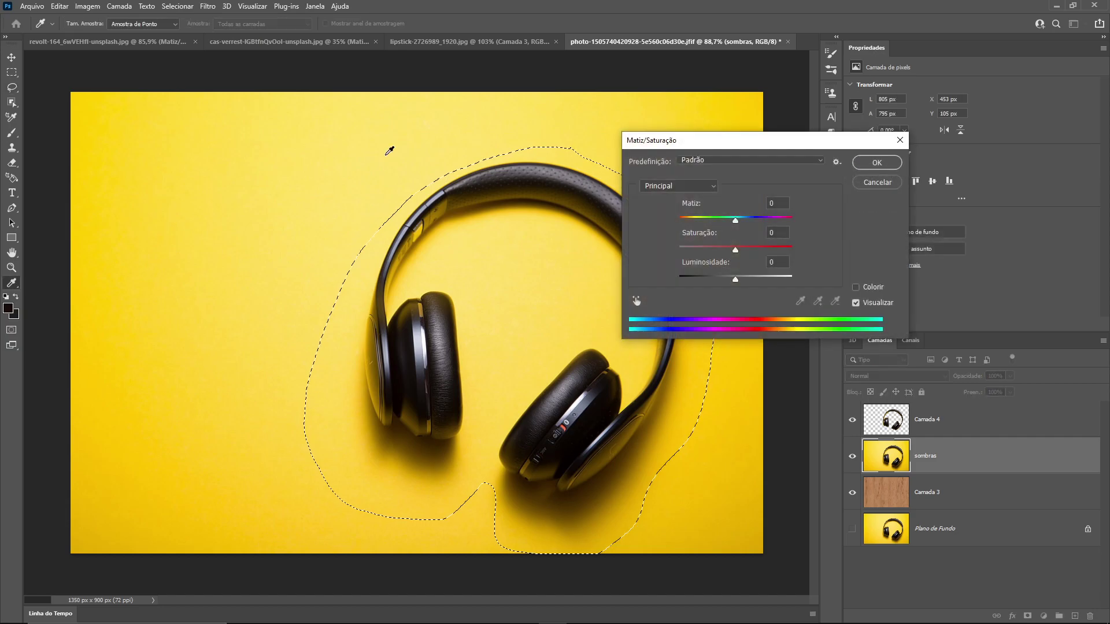
pyautogui.moveTo(735, 250); pyautogui.dragTo(580, 248)
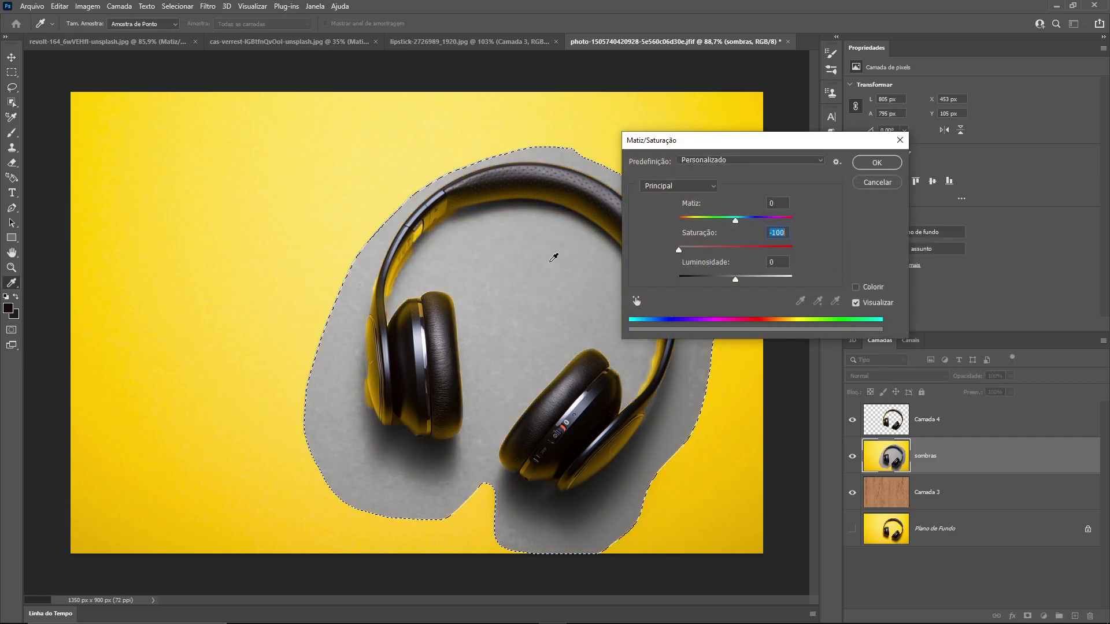
pyautogui.click(877, 162)
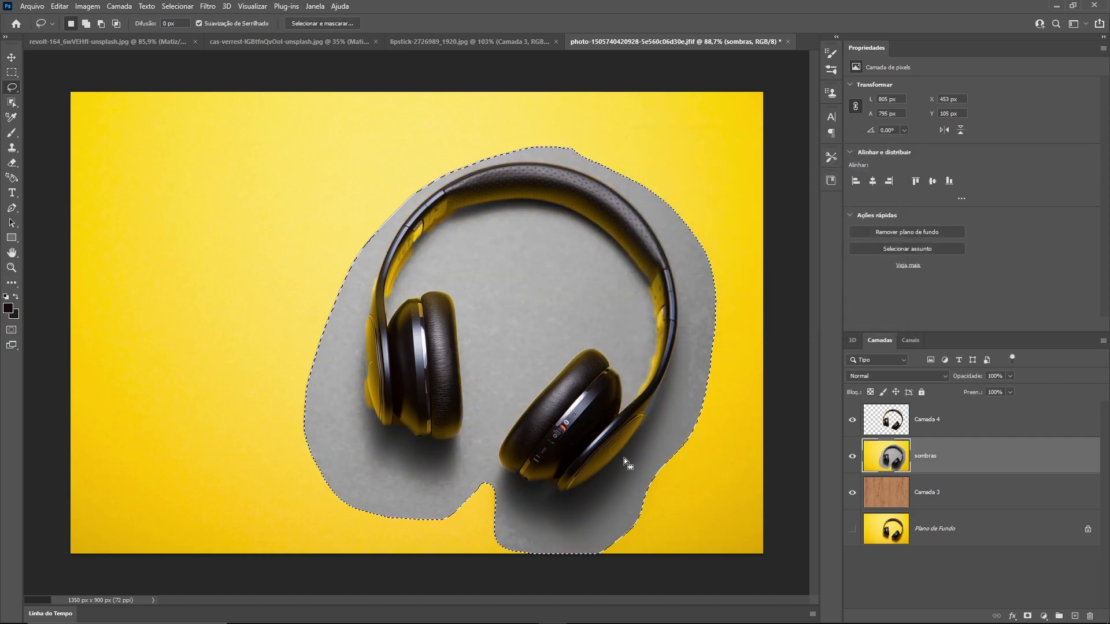
# Step: Start a Color Range selection within the lassoed area, targeting Sombras with Grau de Seleção at 26%
pyautogui.click(179, 7)
pyautogui.click(225, 120)
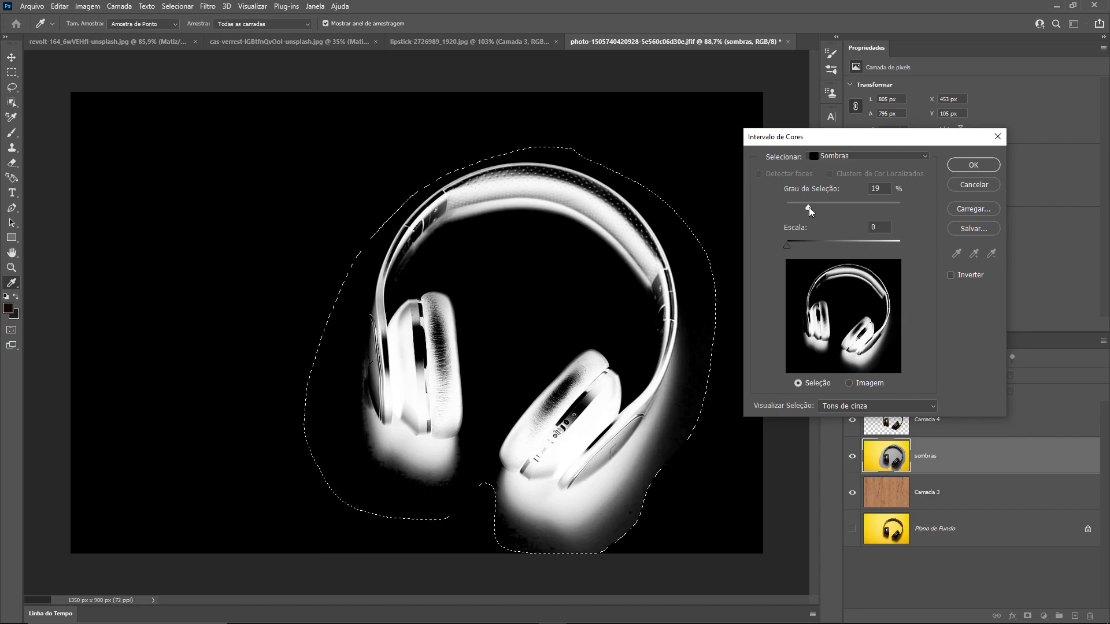
pyautogui.moveTo(808, 207); pyautogui.dragTo(816, 207)
pyautogui.click(839, 156)
pyautogui.click(856, 287)
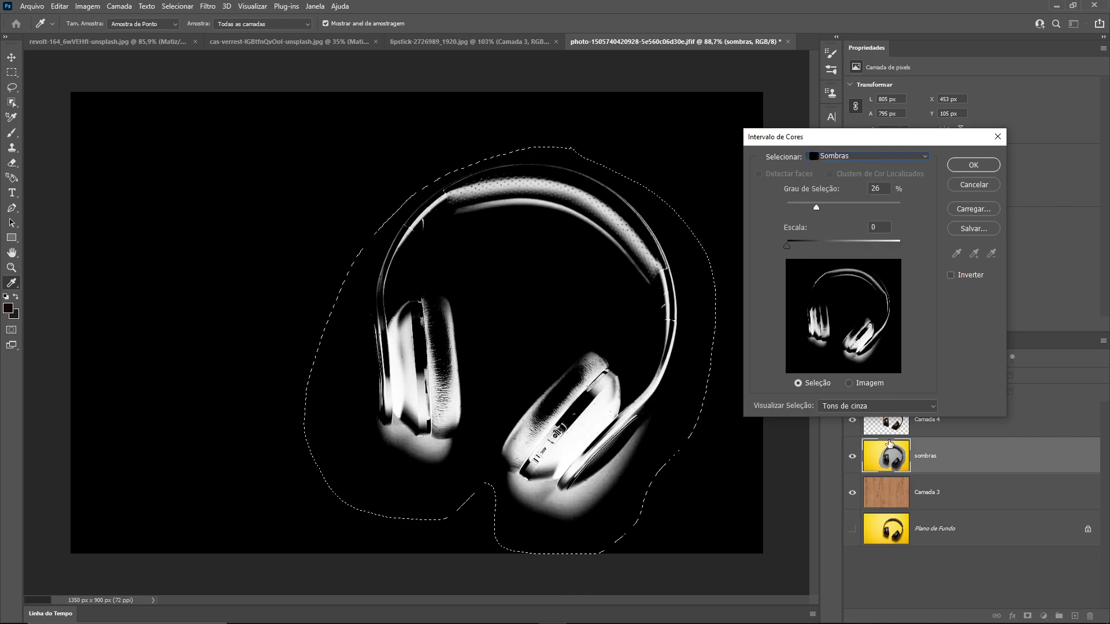
# Step: Adjust the Sombras color range to Grau de Seleção 45% and Escala 29 so the whole headphone shadow is included
pyautogui.click(848, 407)
pyautogui.click(848, 406)
pyautogui.moveTo(815, 207); pyautogui.dragTo(796, 207)
pyautogui.moveTo(789, 244); pyautogui.dragTo(824, 249)
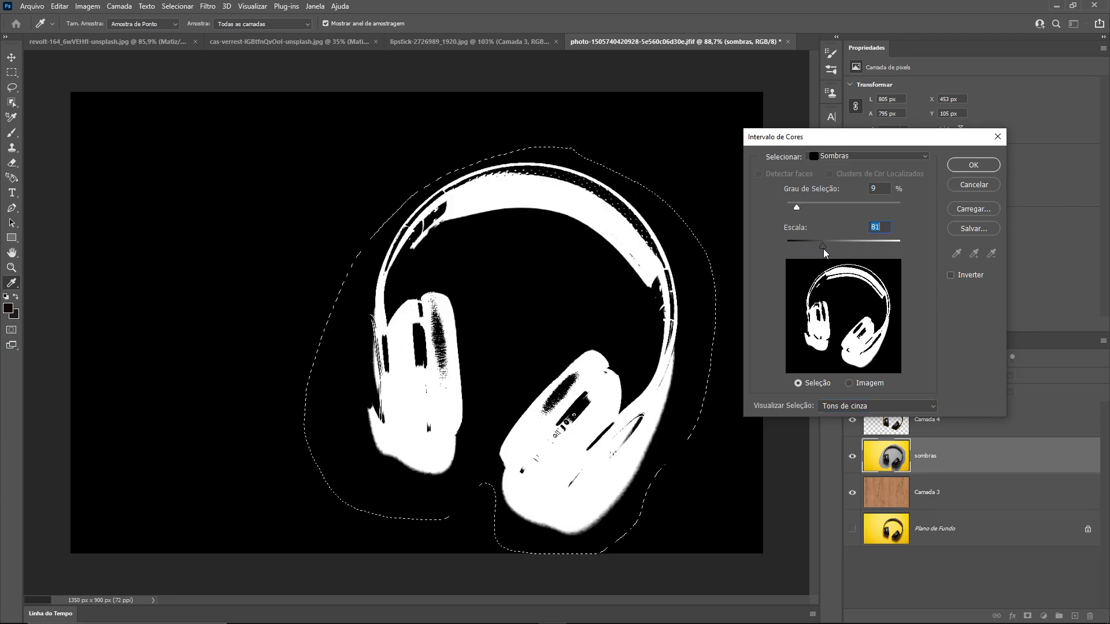
pyautogui.moveTo(823, 249); pyautogui.dragTo(838, 211)
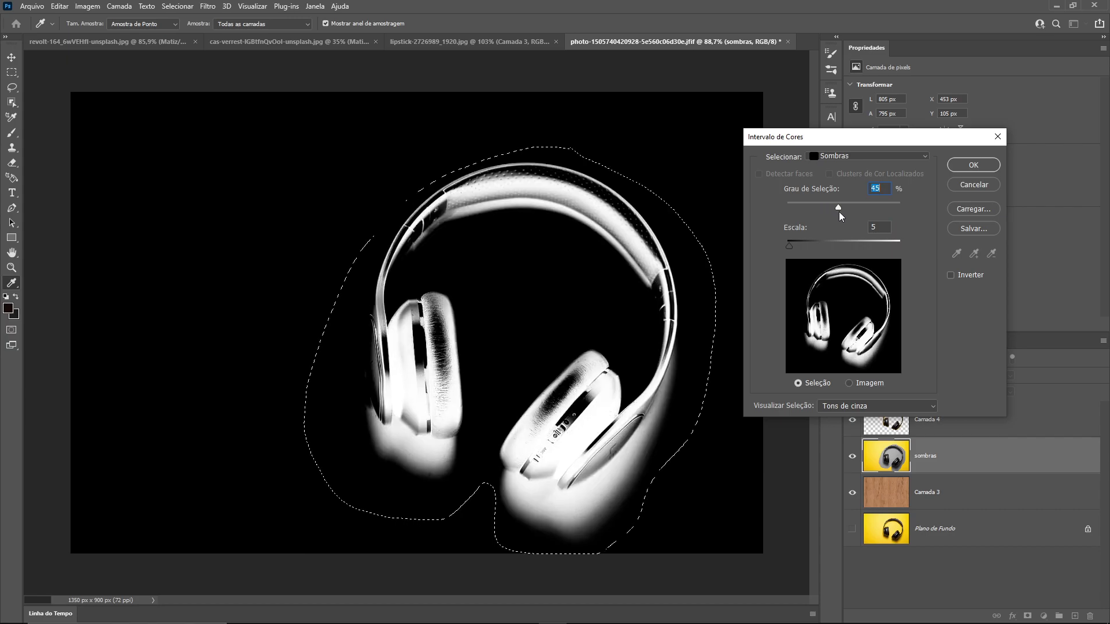
pyautogui.moveTo(793, 244)
pyautogui.mouseDown()
pyautogui.moveTo(842, 245)
pyautogui.moveTo(799, 245)
pyautogui.mouseUp()
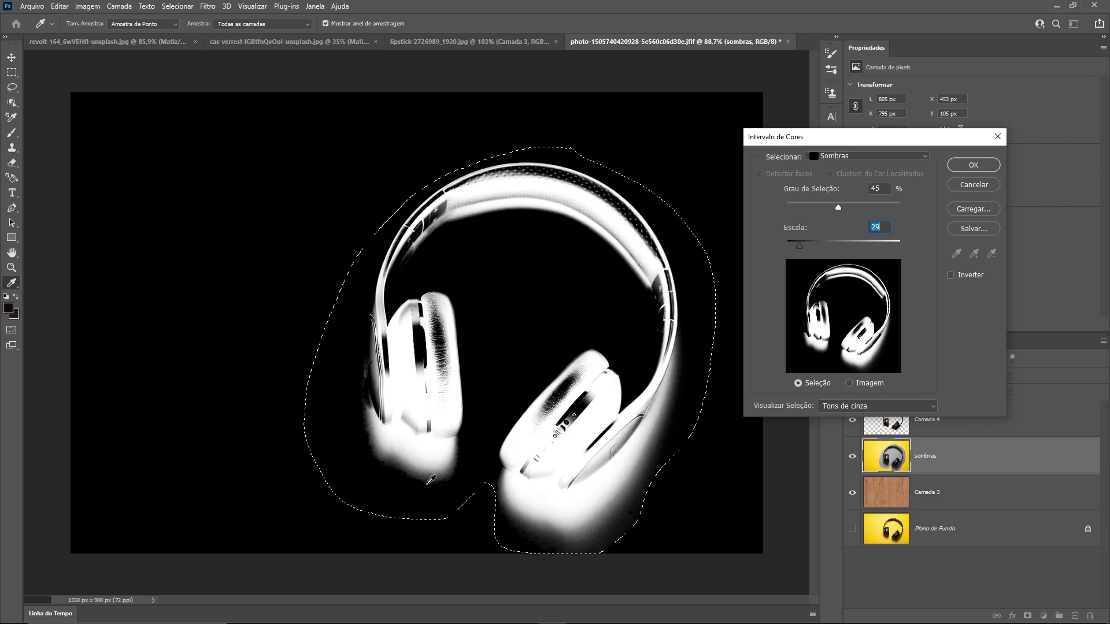
# Step: Refine the soft shadow edge under the earcup by setting Escala to 9, and accept the Color Range selection
pyautogui.press('ctrl')
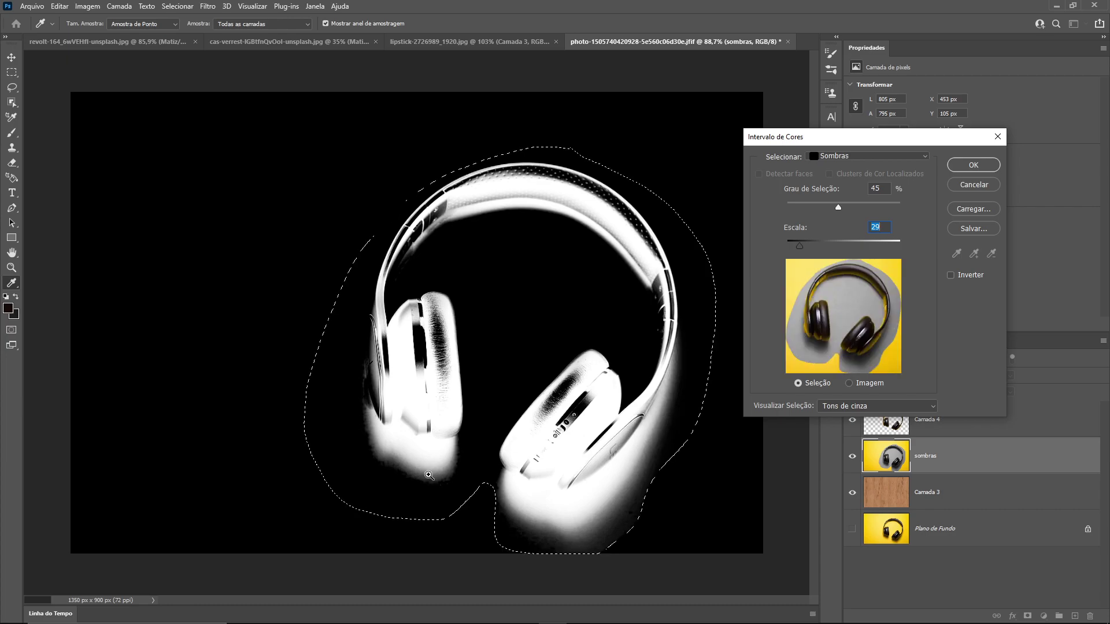
pyautogui.keyDown('ctrl'); pyautogui.click(429, 475); pyautogui.keyUp('ctrl')
pyautogui.keyDown('ctrl'); pyautogui.click(428, 475); pyautogui.keyUp('ctrl')
pyautogui.keyDown('ctrl'); pyautogui.click(429, 475); pyautogui.keyUp('ctrl')
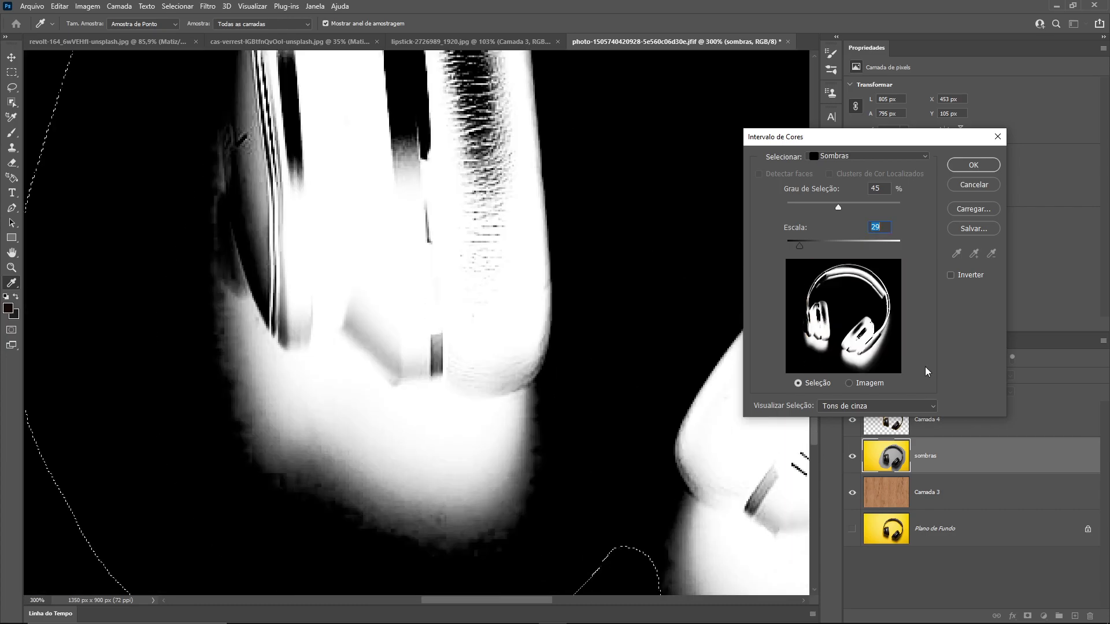
pyautogui.moveTo(800, 246); pyautogui.dragTo(792, 248)
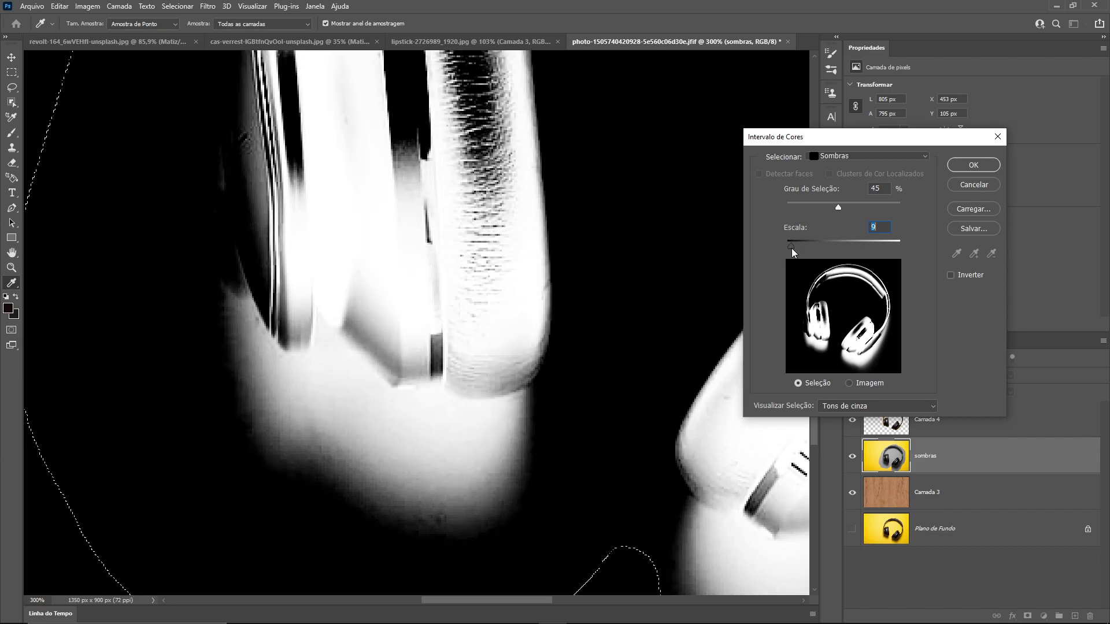
pyautogui.press('alt')
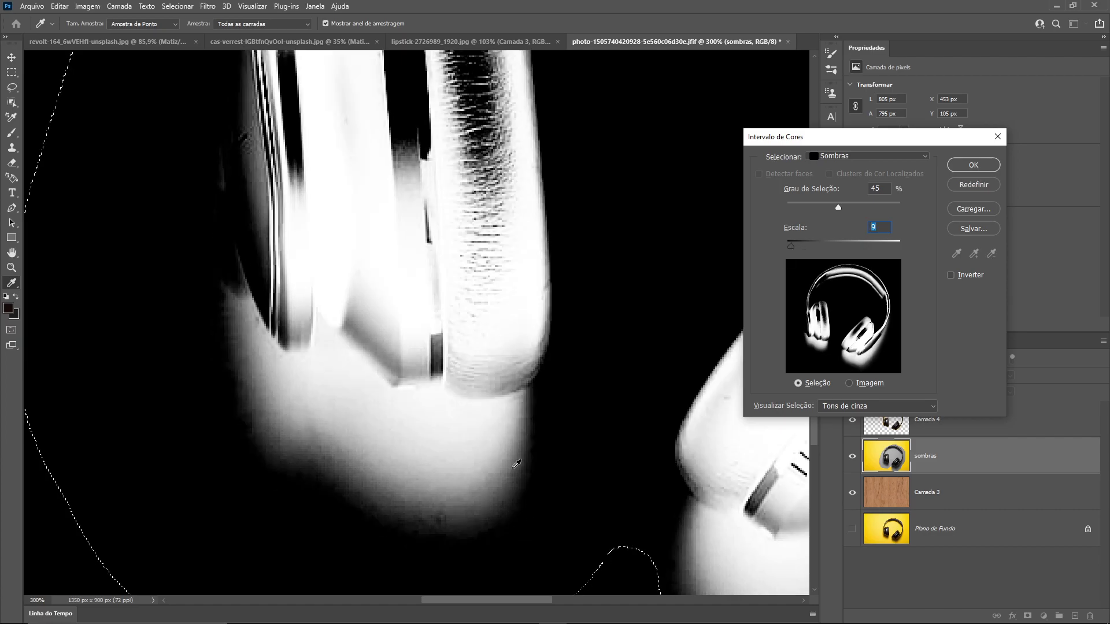
pyautogui.press('ctrl')
pyautogui.hotkey('alt', 'space')
pyautogui.press('Escape')
pyautogui.hotkey('alt', 'space')
pyautogui.press('Escape')
pyautogui.press('ctrl')
pyautogui.click(974, 165)
# Step: Mask the sombras layer with the shadow selection and set its blend mode to Superexposição de Cores
pyautogui.scroll(-6, 573, 327)
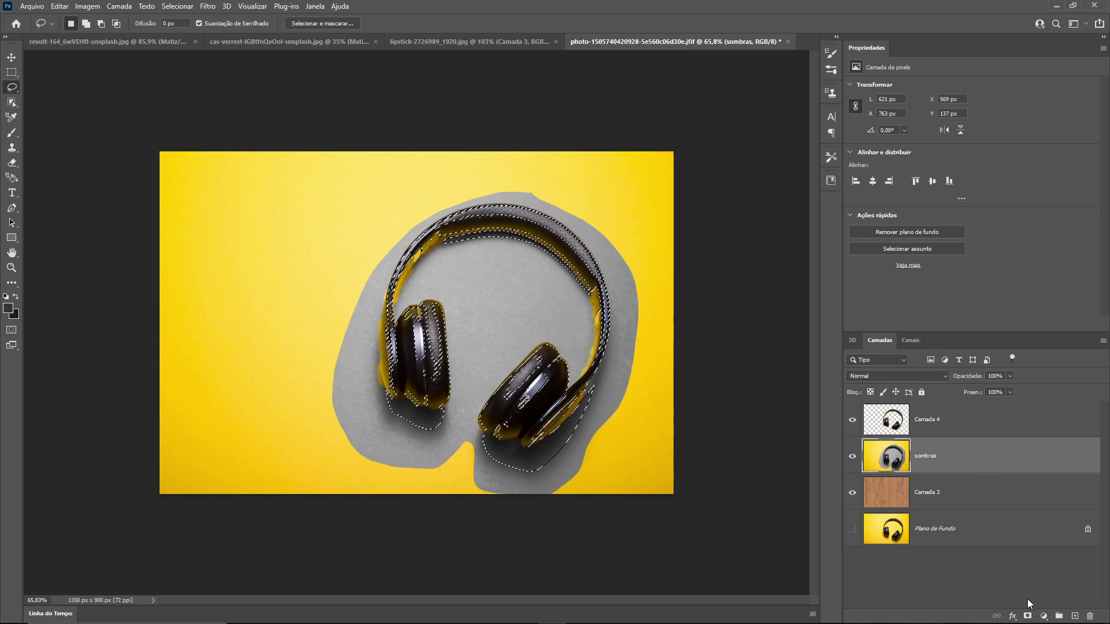
pyautogui.click(1027, 617)
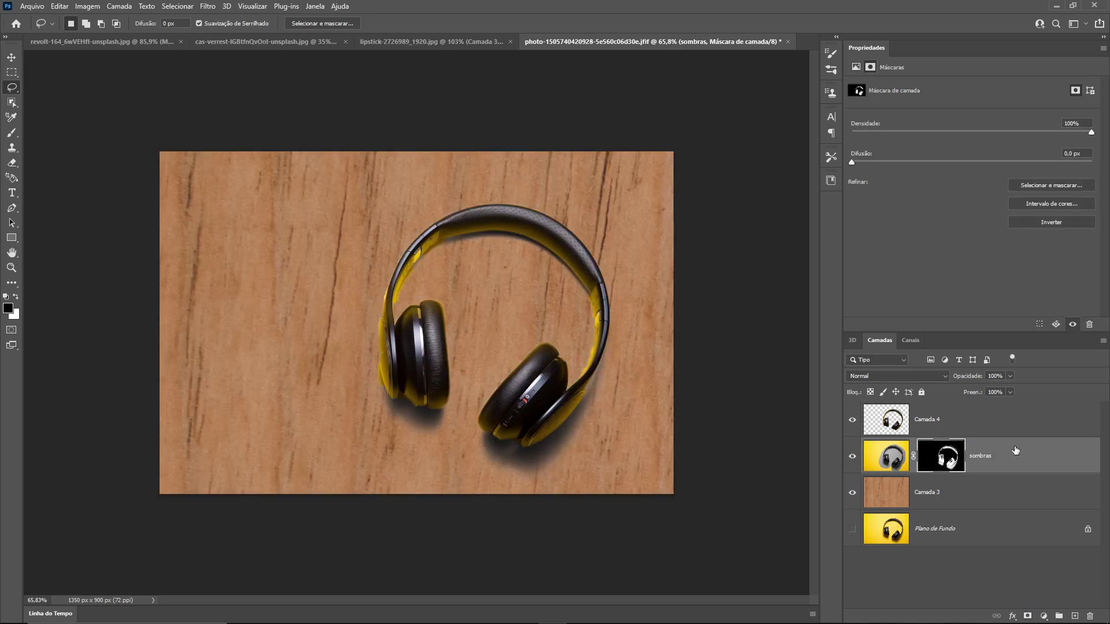
pyautogui.click(887, 456)
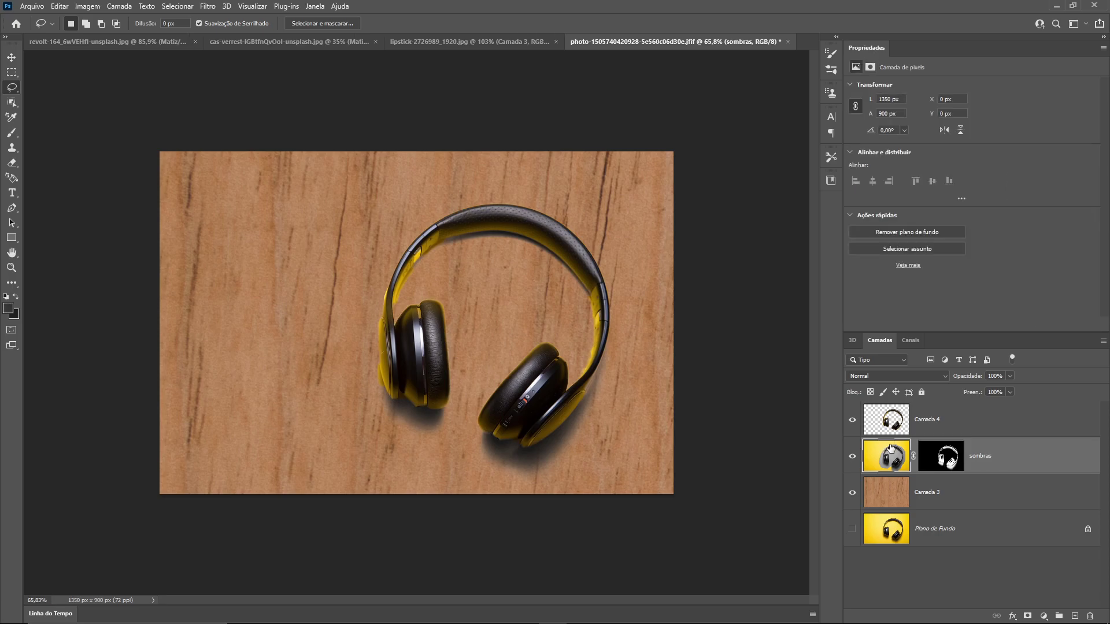
pyautogui.click(928, 375)
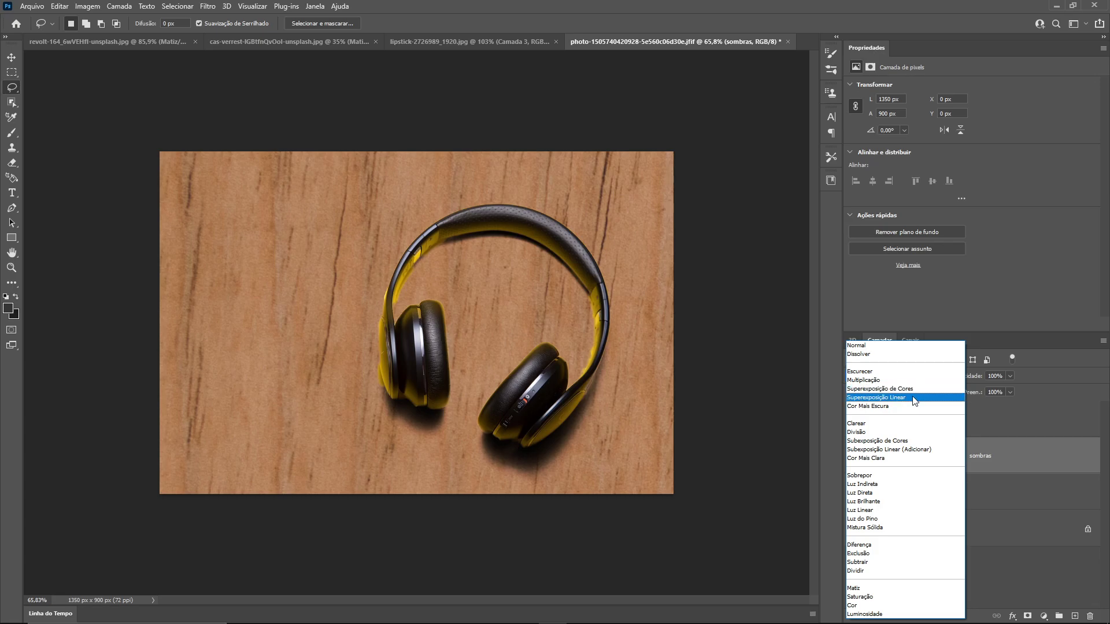
pyautogui.click(916, 389)
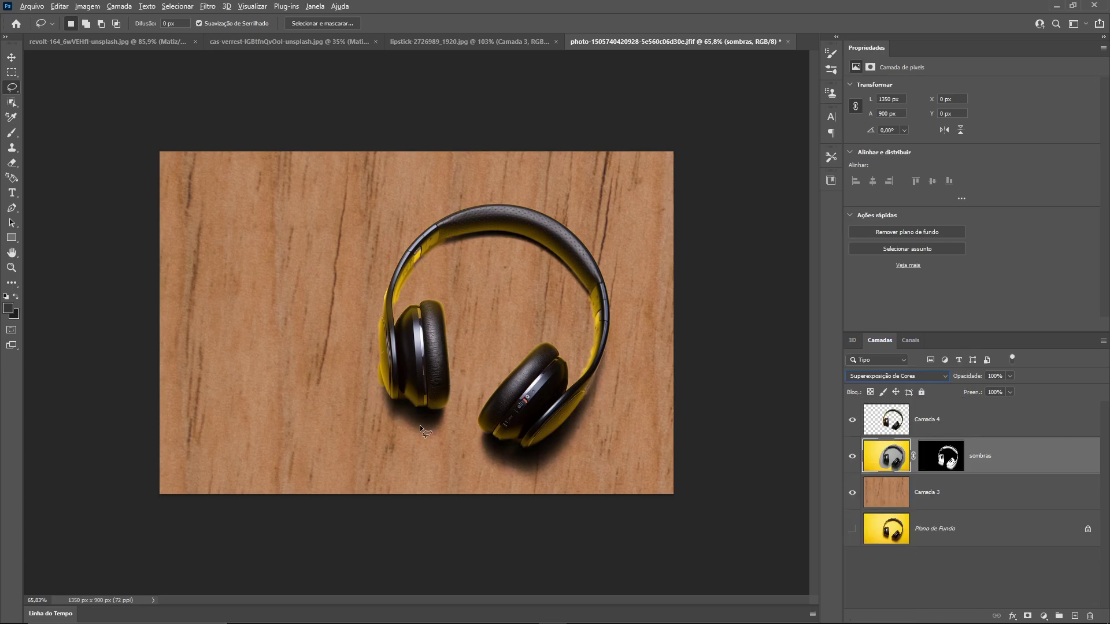
# Step: Add a Matiz/Saturação adjustment layer above Camada 4 and clip it to that layer
pyautogui.click(12, 268)
pyautogui.click(529, 428)
pyautogui.click(530, 428)
pyautogui.keyDown('alt'); pyautogui.click(535, 443); pyautogui.keyUp('alt')
pyautogui.keyDown('alt'); pyautogui.click(538, 452); pyautogui.keyUp('alt')
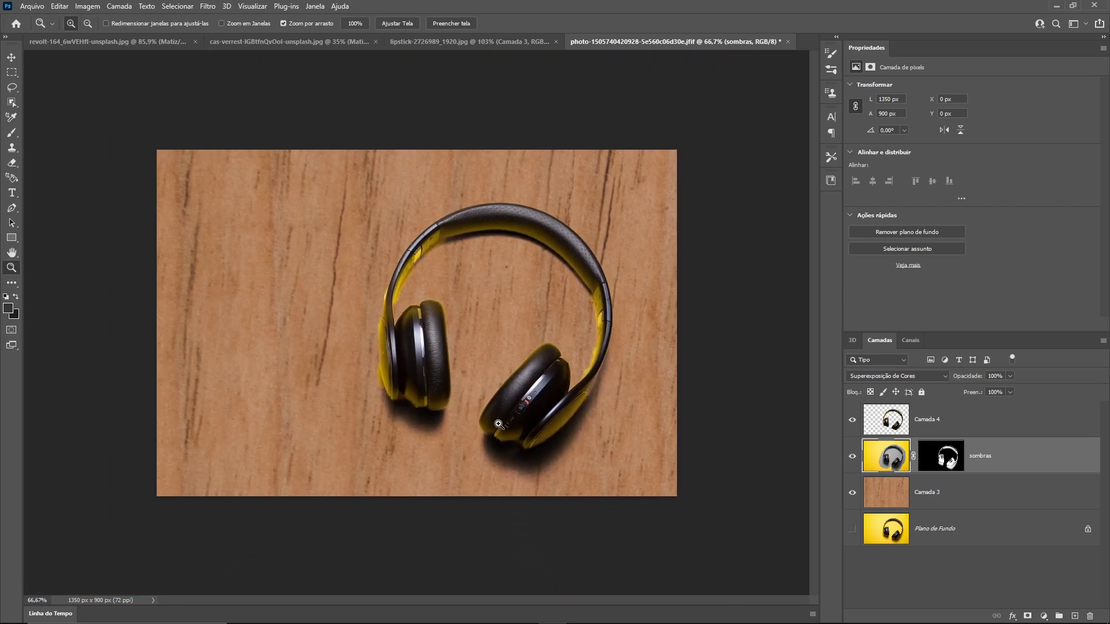
pyautogui.click(936, 428)
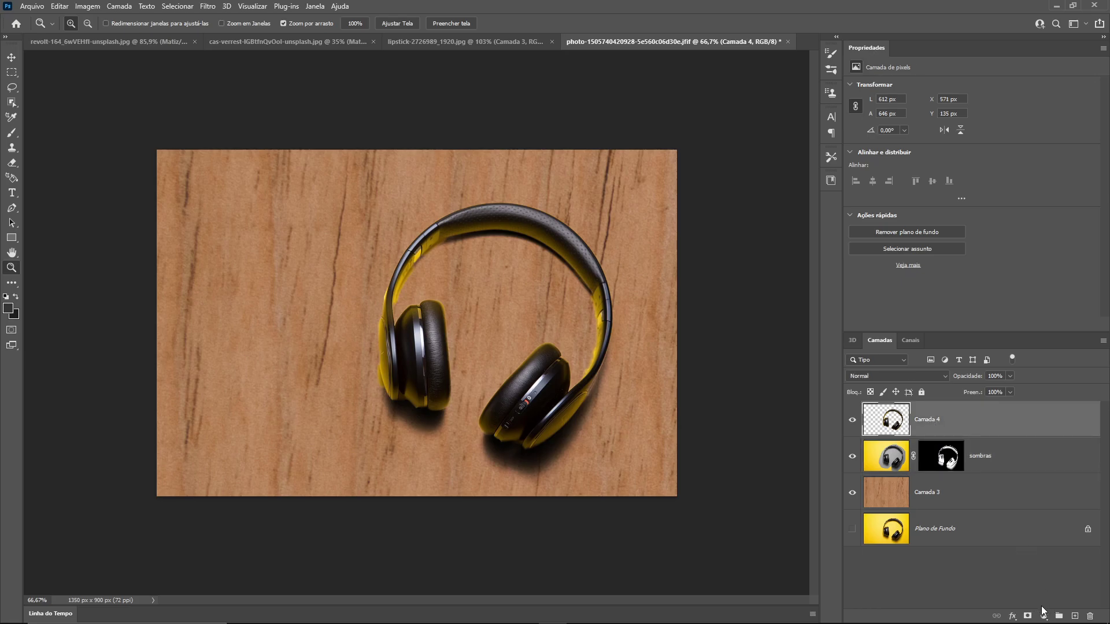
pyautogui.click(1044, 617)
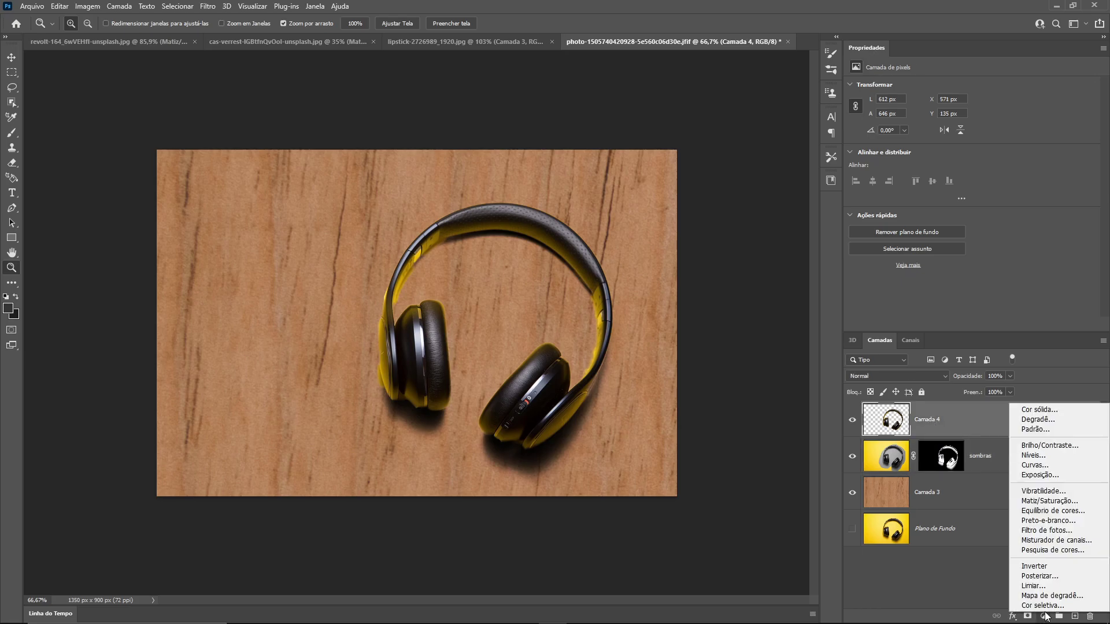
pyautogui.click(1077, 503)
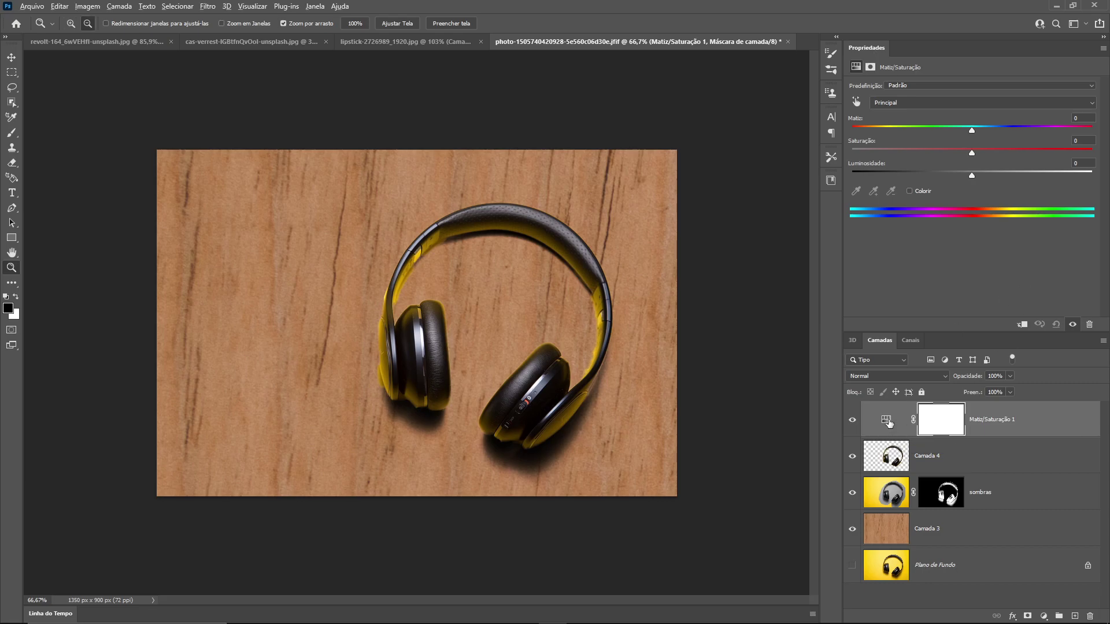
pyautogui.keyDown('alt'); pyautogui.click(897, 437); pyautogui.keyUp('alt')
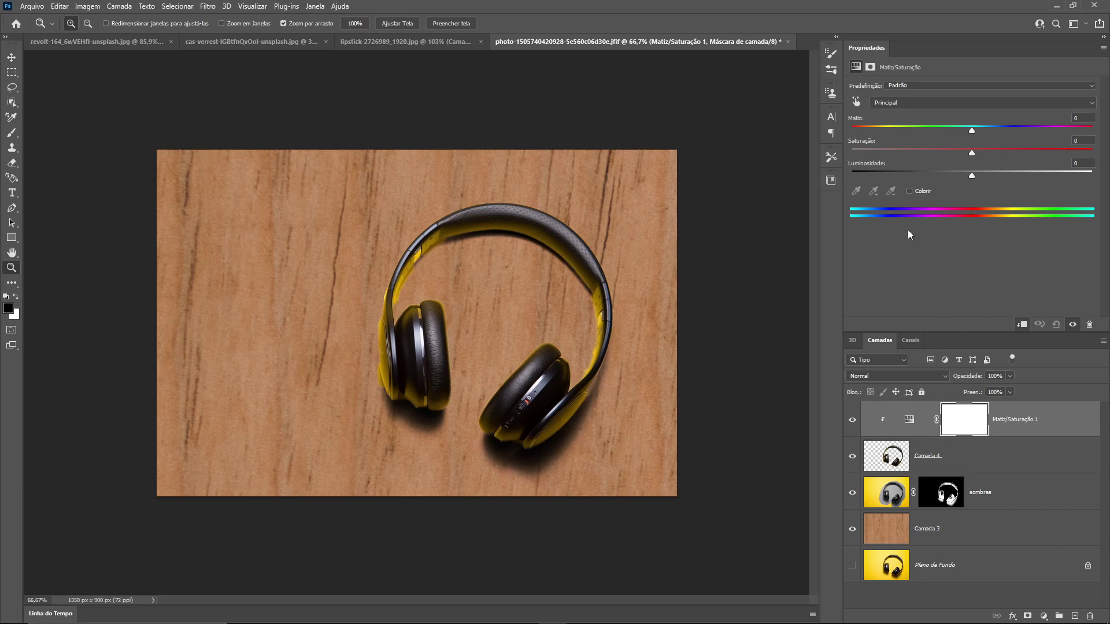
# Step: Target the yellow reflections on the headphones and set Amarelos to saturation -100 and lightness -90
pyautogui.click(856, 102)
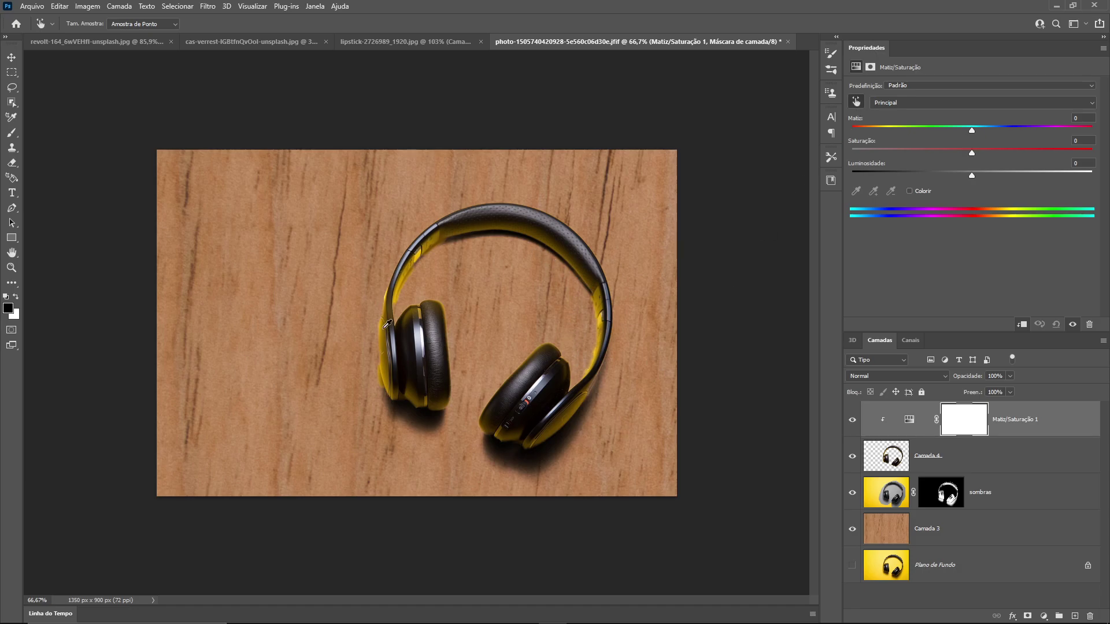
pyautogui.scroll(3, 388, 318)
pyautogui.scroll(2, 625, 341)
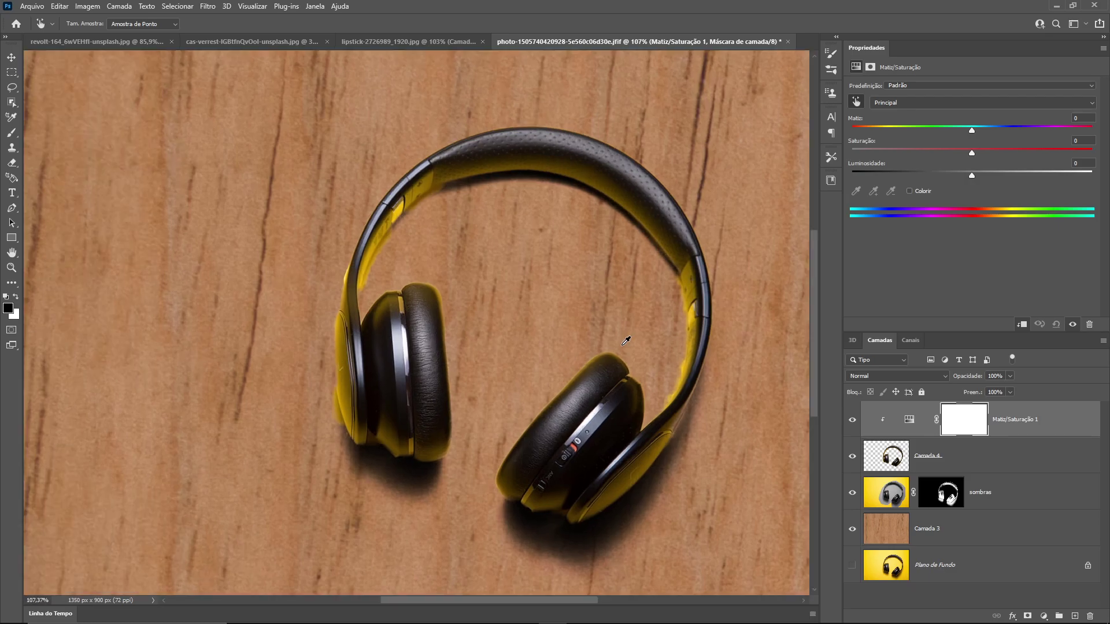
pyautogui.scroll(1, 625, 341)
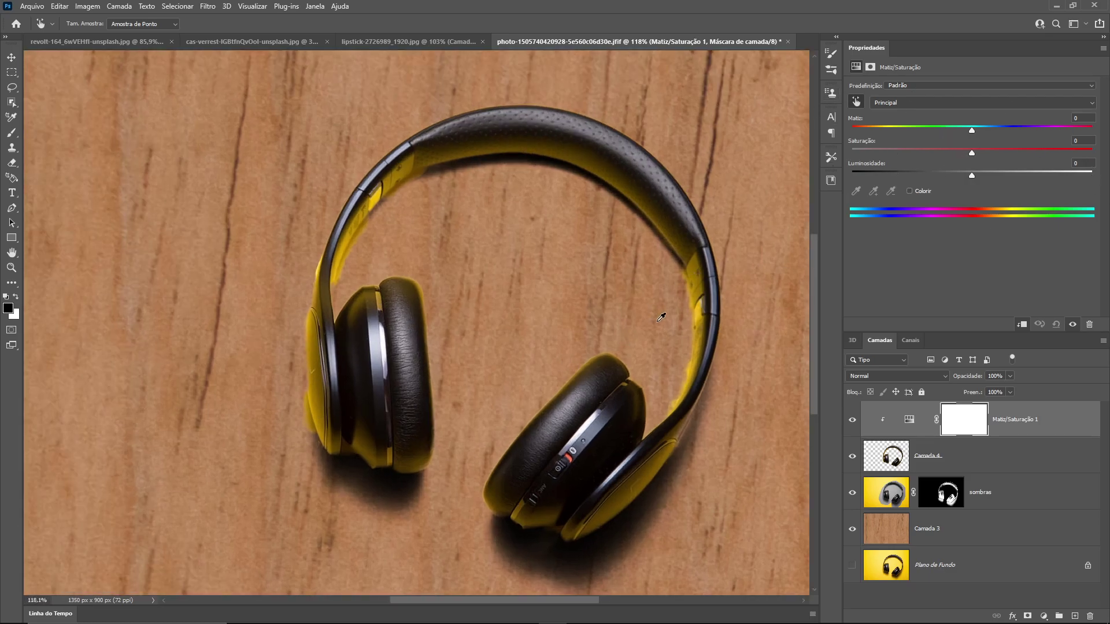
pyautogui.click(350, 243)
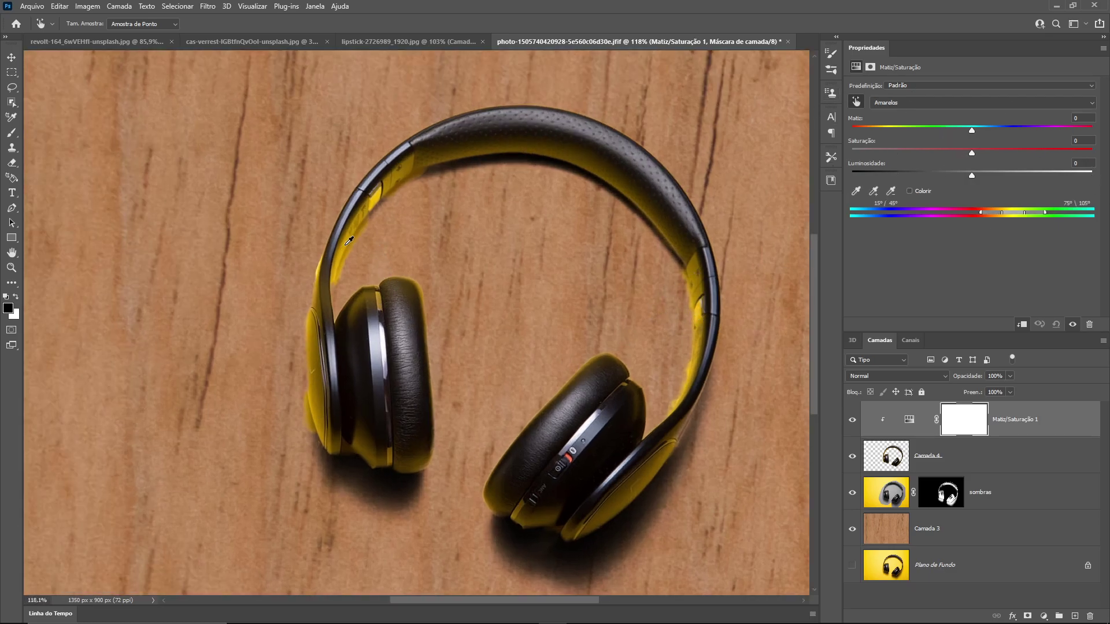
pyautogui.moveTo(972, 131); pyautogui.dragTo(804, 133)
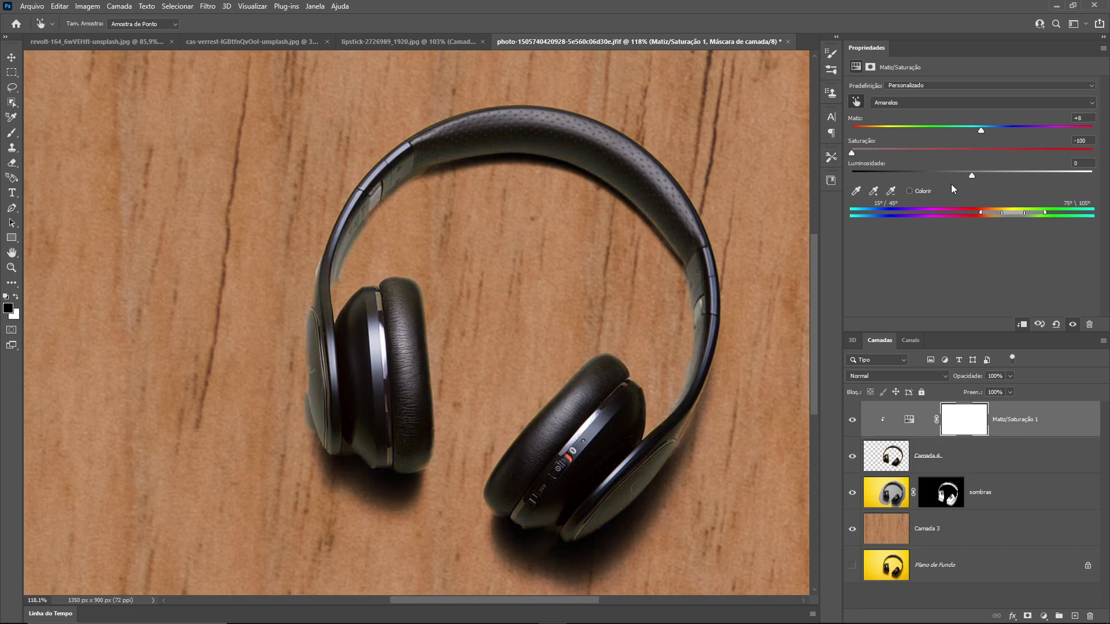
pyautogui.moveTo(970, 175); pyautogui.dragTo(904, 172)
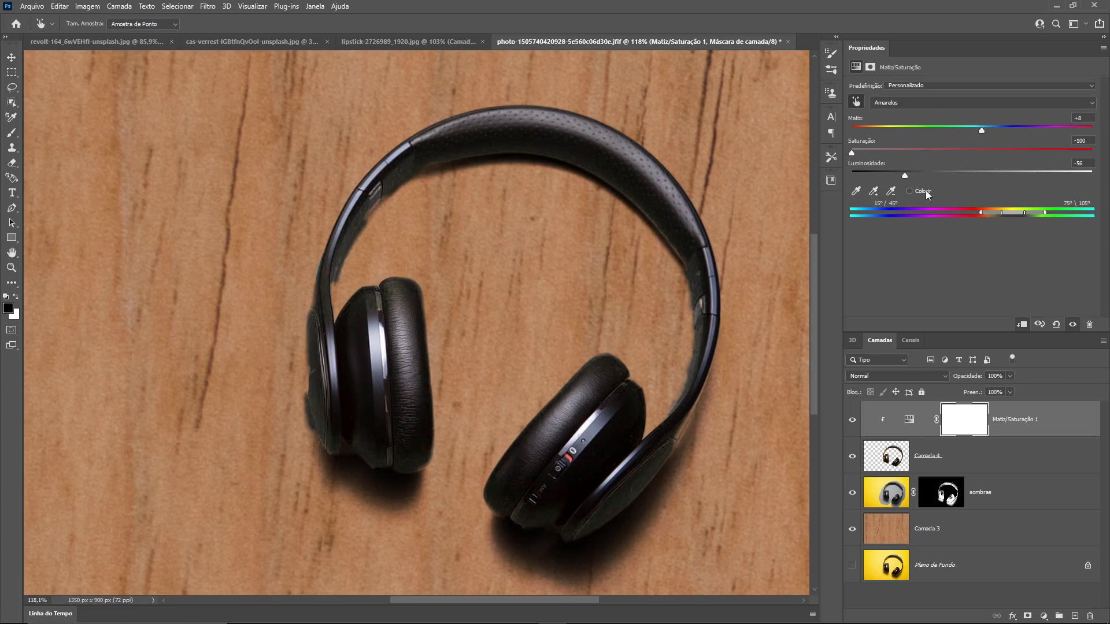
pyautogui.moveTo(905, 173); pyautogui.dragTo(864, 174)
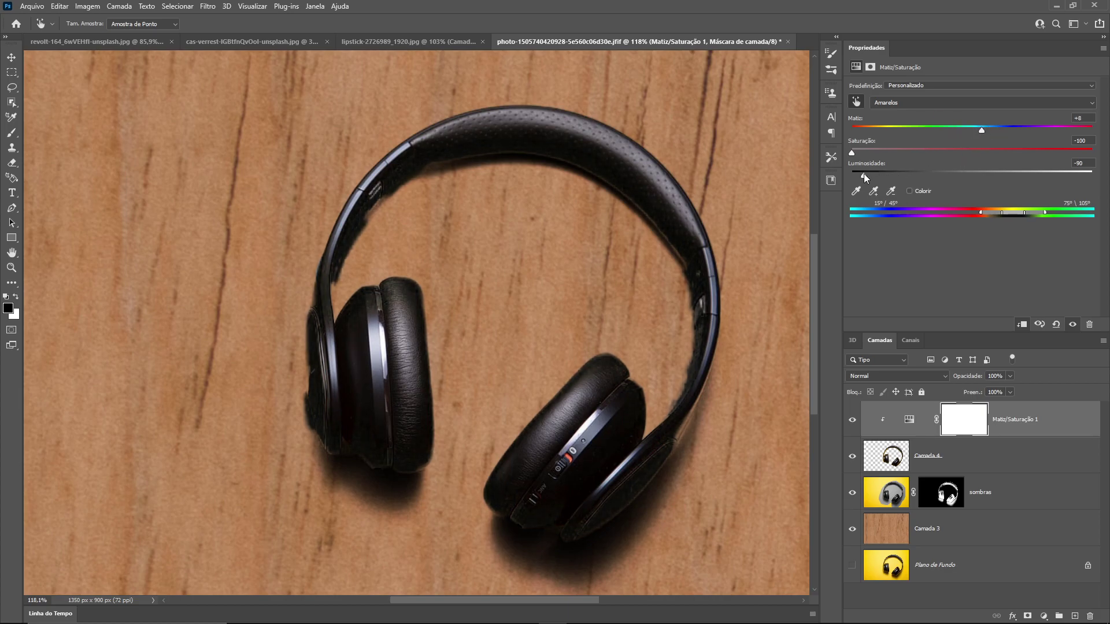
# Step: Soften the headphone shadow by lowering the sombras layer's opacity to 87%
pyautogui.scroll(-3, 495, 336)
pyautogui.scroll(2, 494, 336)
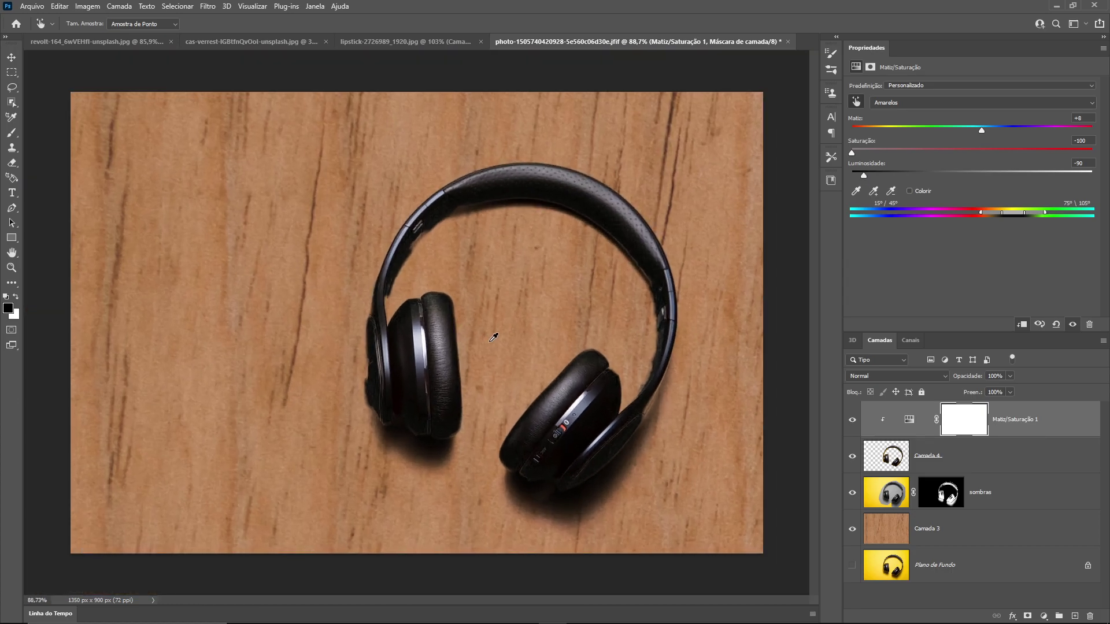
pyautogui.scroll(-1, 493, 337)
pyautogui.press('z')
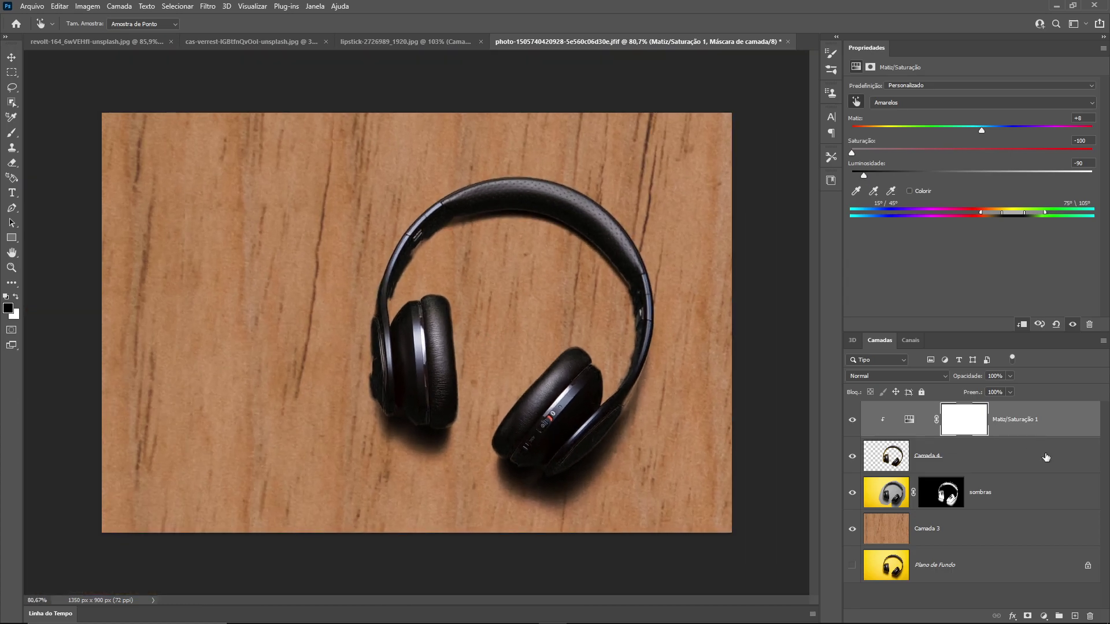
pyautogui.click(1004, 463)
pyautogui.click(1013, 496)
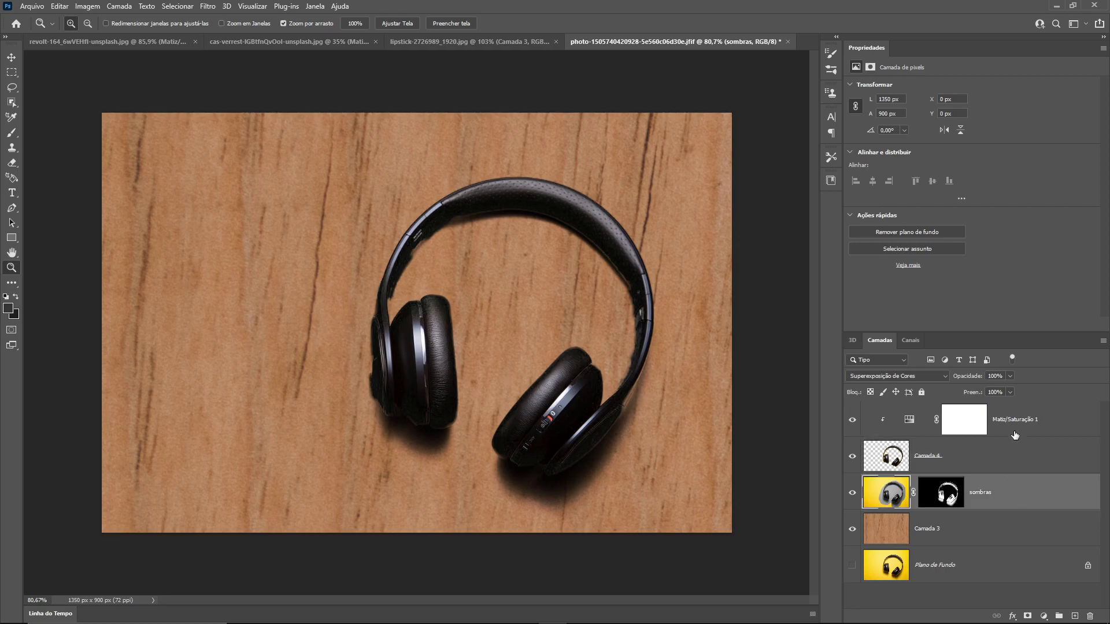
pyautogui.moveTo(972, 382); pyautogui.dragTo(965, 381)
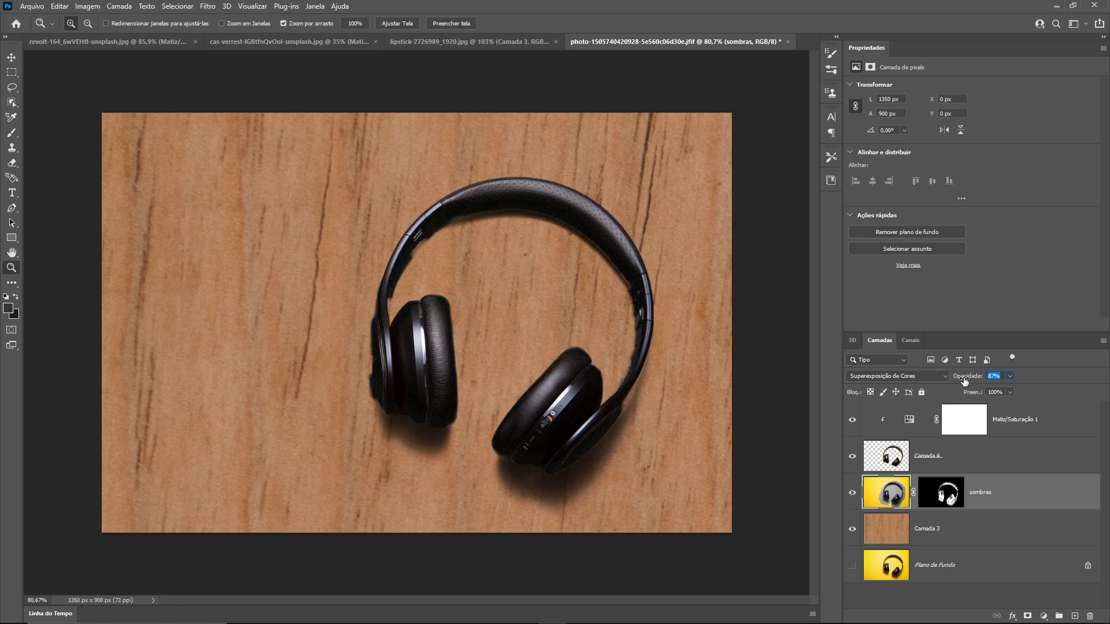
# Step: Compare the wooden-background composite with the original photo by repeatedly isolating Plano de Fundo and restoring the other layers
pyautogui.hotkey('ctrl', '-')
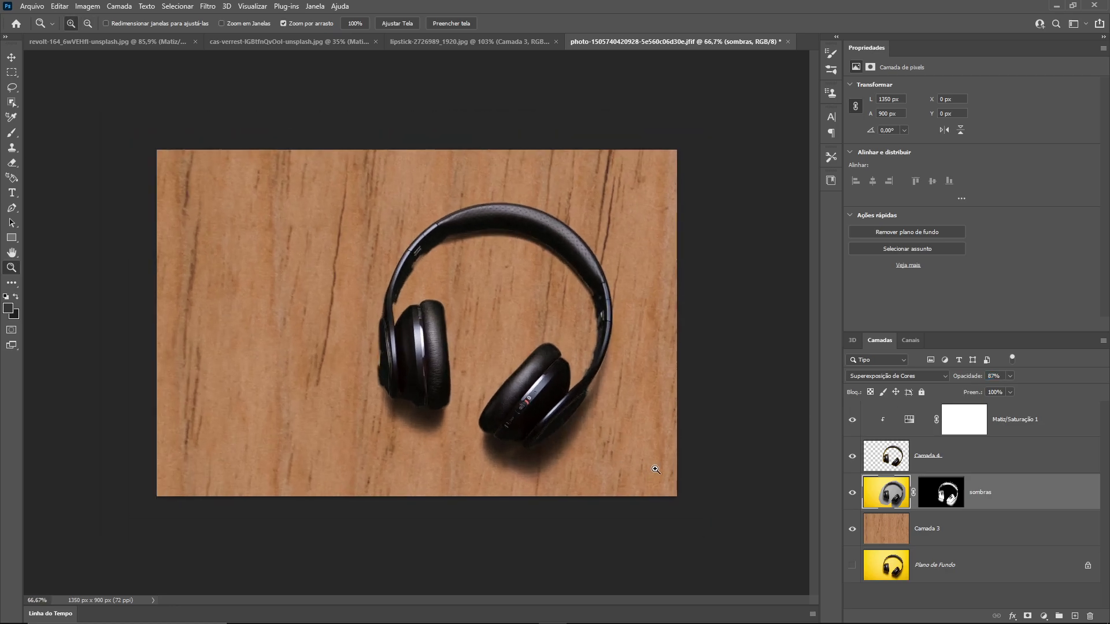
pyautogui.keyDown('alt'); pyautogui.click(852, 566); pyautogui.keyUp('alt')
pyautogui.keyDown('alt'); pyautogui.click(854, 568); pyautogui.keyUp('alt')
pyautogui.keyDown('alt'); pyautogui.click(855, 569); pyautogui.keyUp('alt')
pyautogui.keyDown('alt'); pyautogui.click(855, 569); pyautogui.keyUp('alt')
pyautogui.keyDown('alt'); pyautogui.click(854, 569); pyautogui.keyUp('alt')
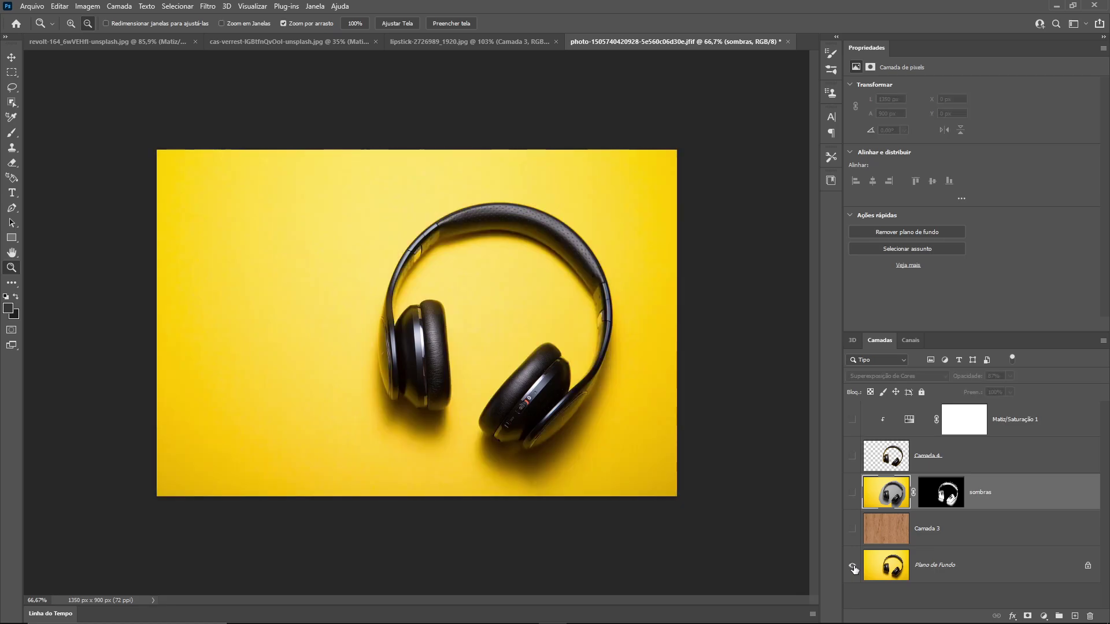
pyautogui.keyDown('alt'); pyautogui.click(855, 568); pyautogui.keyUp('alt')
pyautogui.keyDown('alt'); pyautogui.click(855, 569); pyautogui.keyUp('alt')
pyautogui.keyDown('alt'); pyautogui.click(855, 569); pyautogui.keyUp('alt')
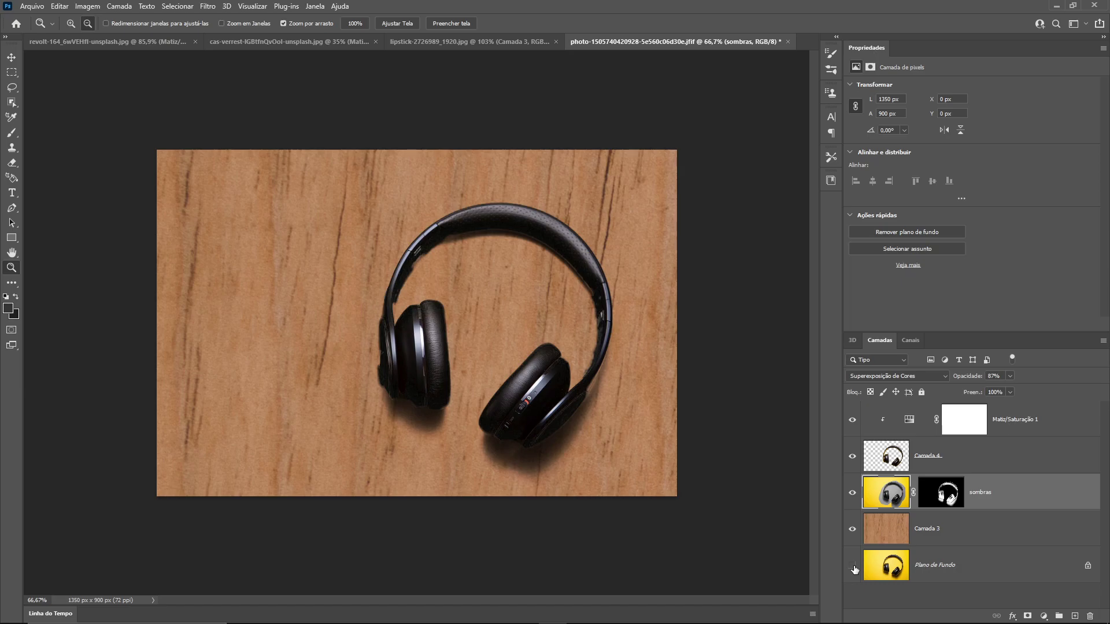
# Step: Try Principal saturation -17 and lightness +3 on the clipped Matiz/Saturação adjustment, and delete that adjustment layer
pyautogui.click(917, 428)
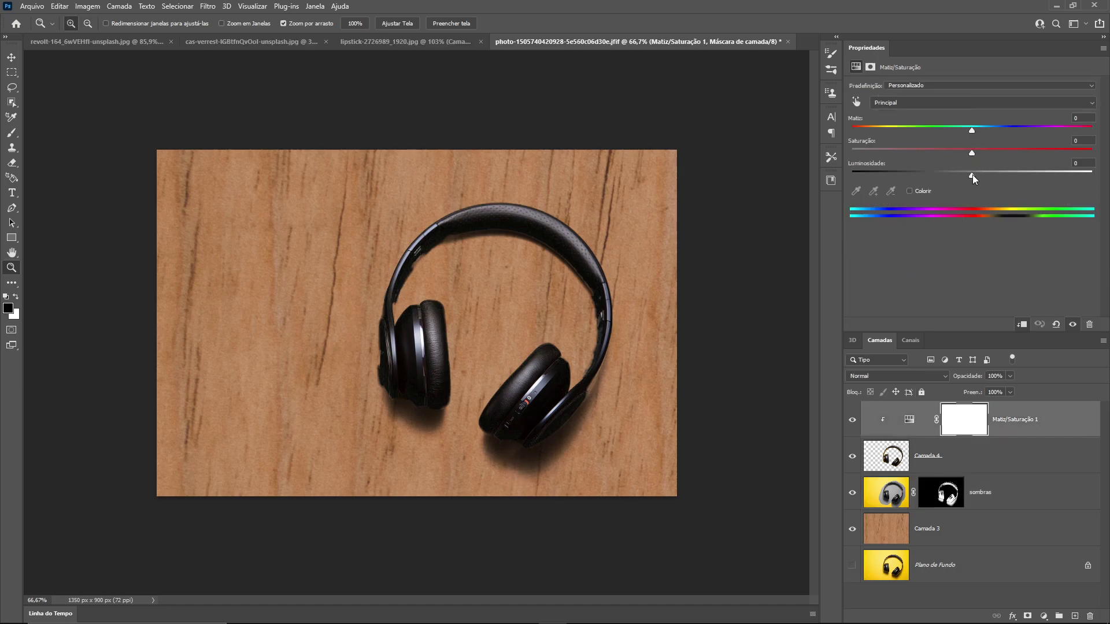
pyautogui.moveTo(974, 175)
pyautogui.mouseDown()
pyautogui.moveTo(988, 177)
pyautogui.moveTo(977, 178)
pyautogui.mouseUp()
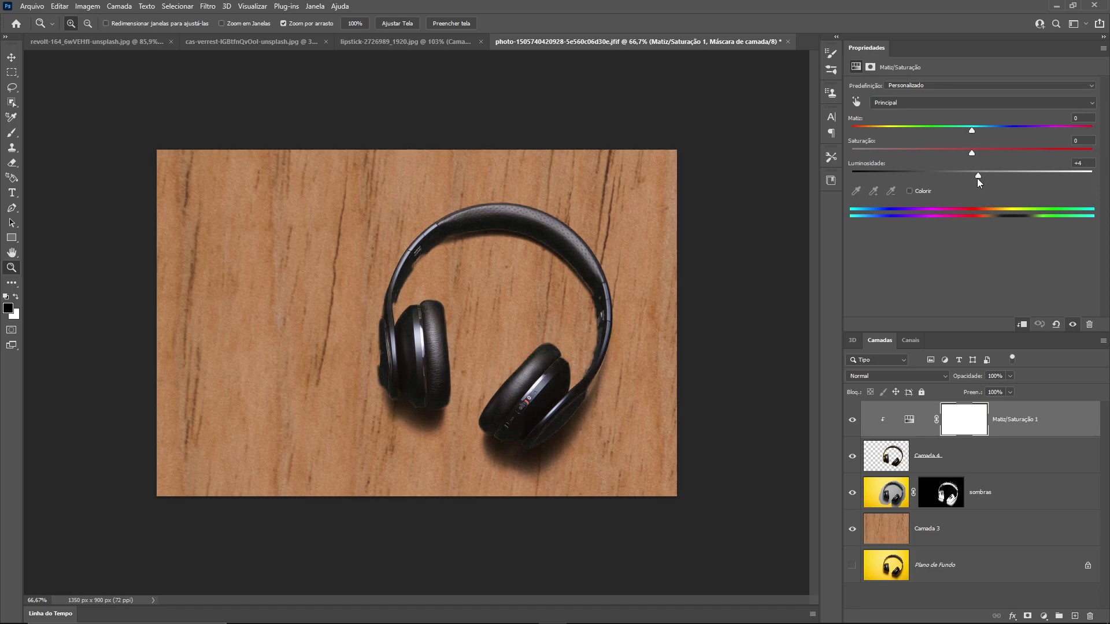
pyautogui.click(1090, 325)
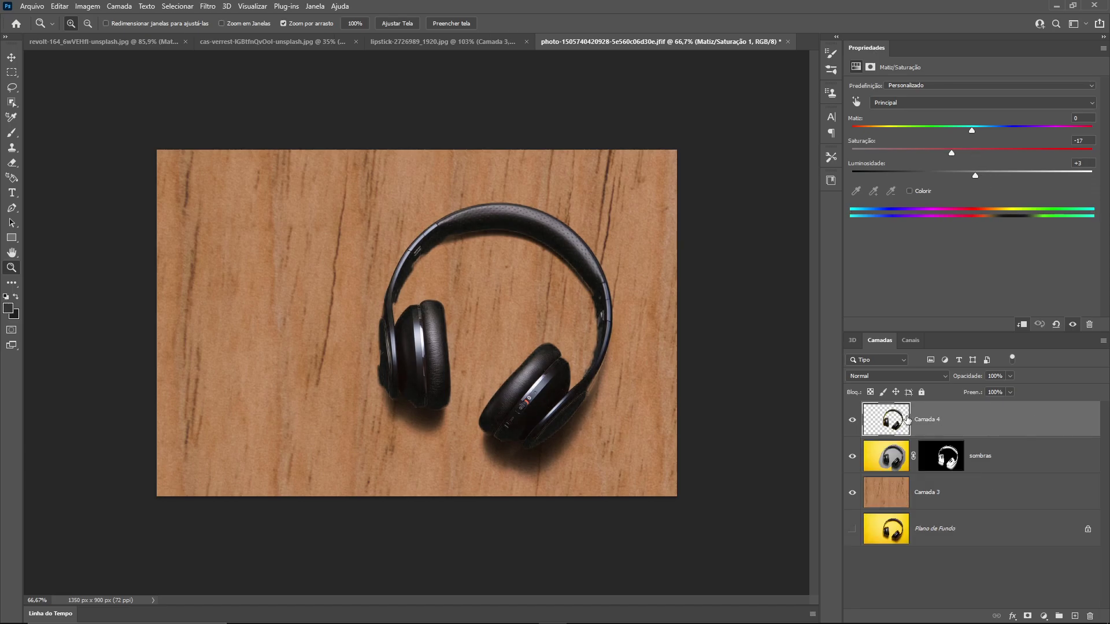
# Step: Add a Matiz/Saturação adjustment layer above Camada 4 and clip it to the headphones layer
pyautogui.click(1044, 616)
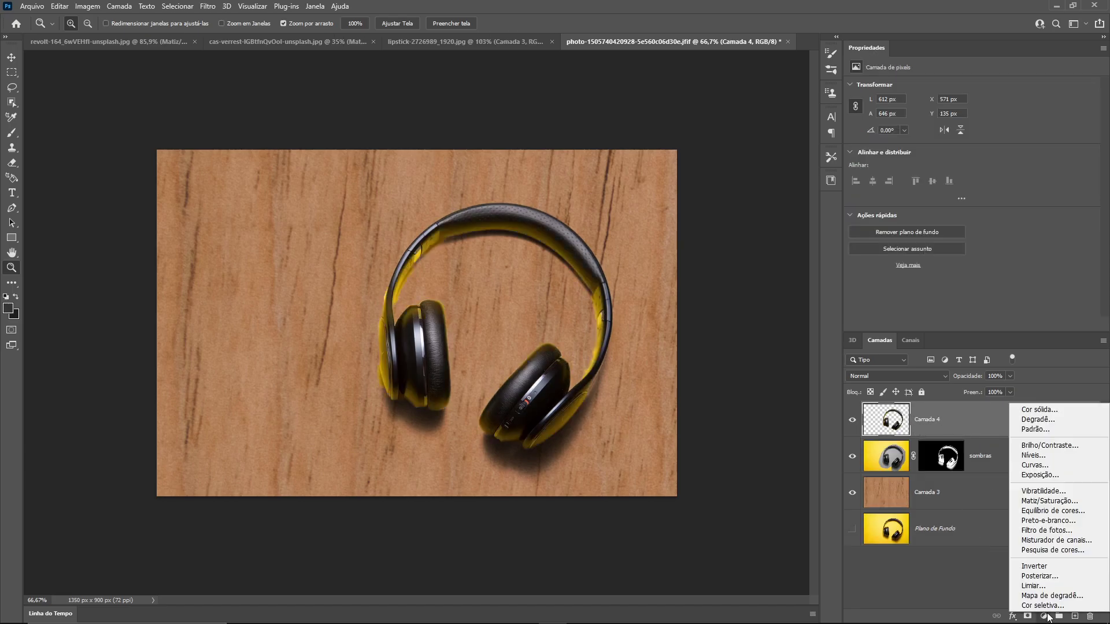
pyautogui.click(1052, 502)
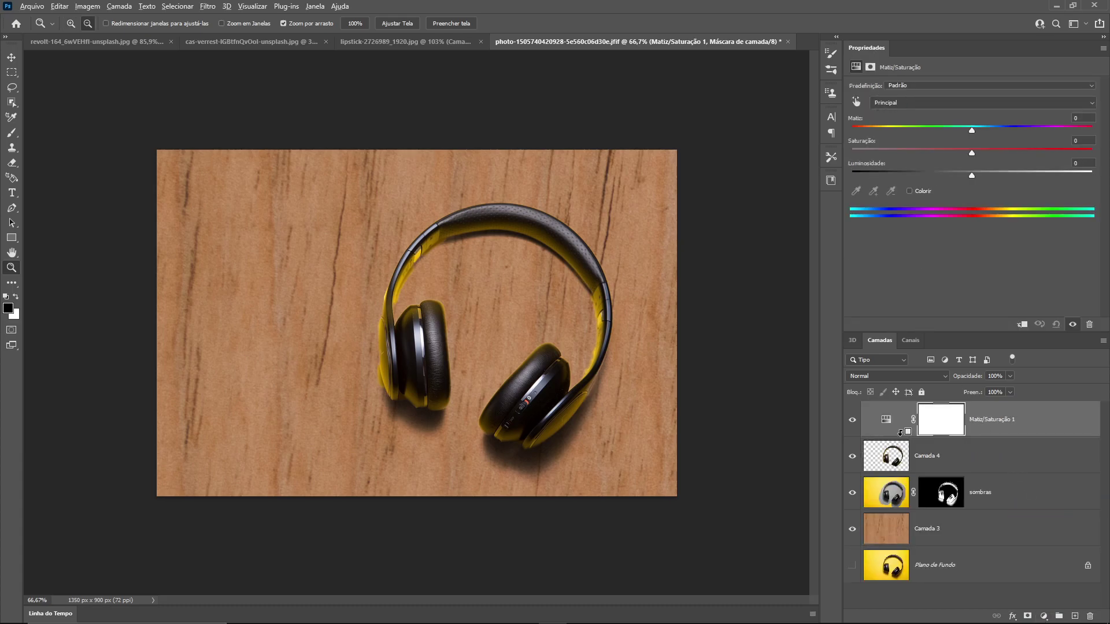
pyautogui.keyDown('alt'); pyautogui.click(903, 438); pyautogui.keyUp('alt')
# Step: Target the yellow reflection on the left ear cup with on-image adjustment and reduce the Amarelos saturation to -100
pyautogui.click(856, 102)
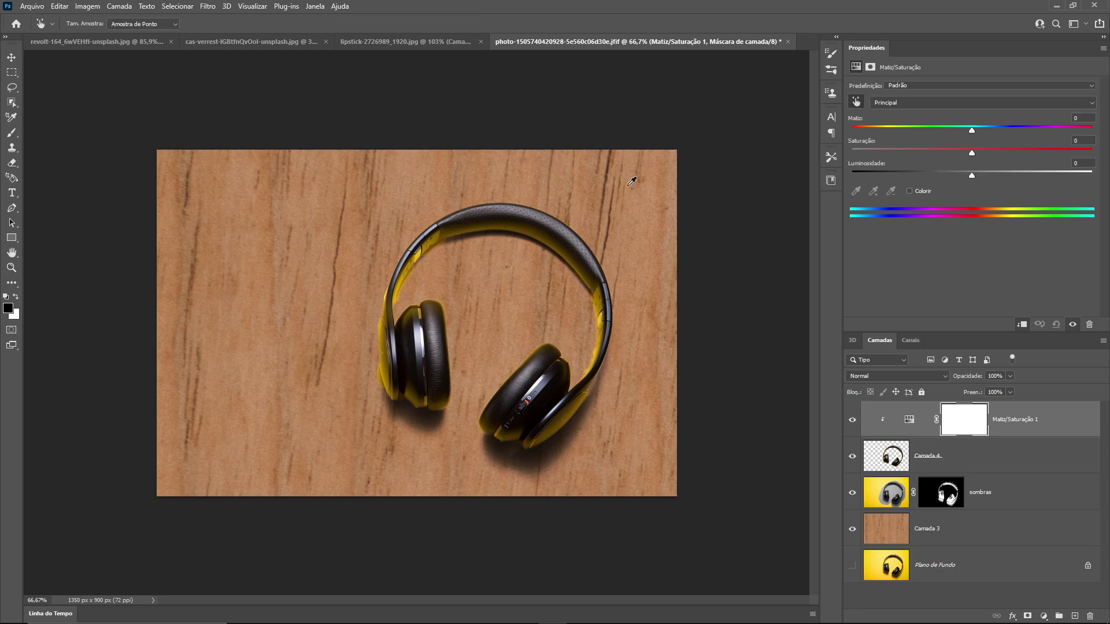
pyautogui.click(386, 374)
pyautogui.moveTo(386, 374); pyautogui.dragTo(304, 370)
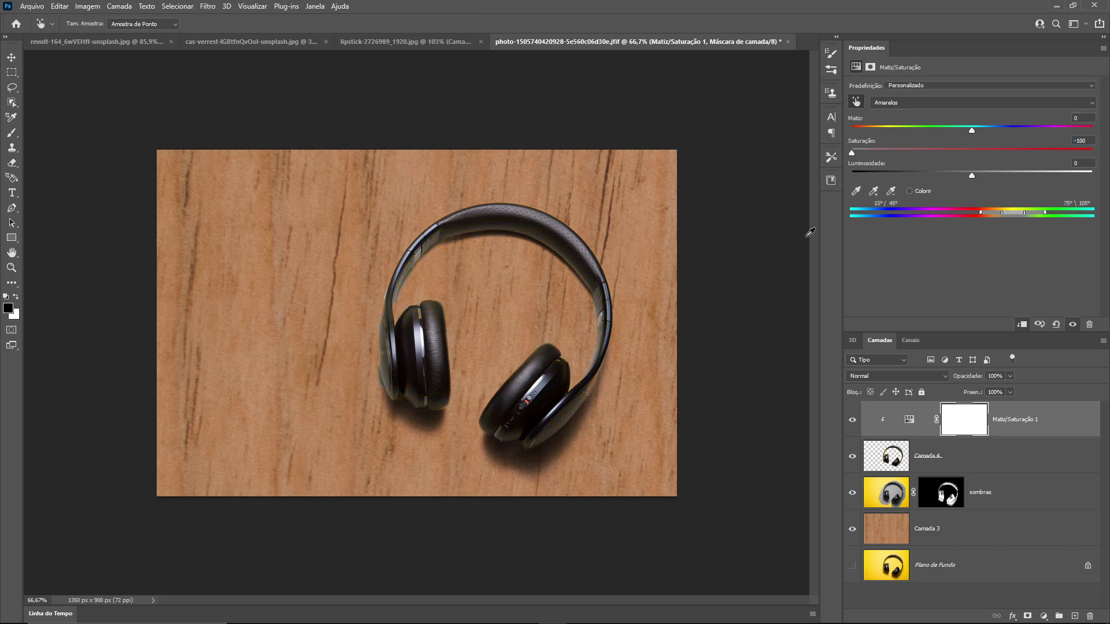
# Step: Fine-tune the Amarelos range of the clipped adjustment to hue -18, saturation -100 and lightness -19
pyautogui.moveTo(974, 174); pyautogui.dragTo(948, 189)
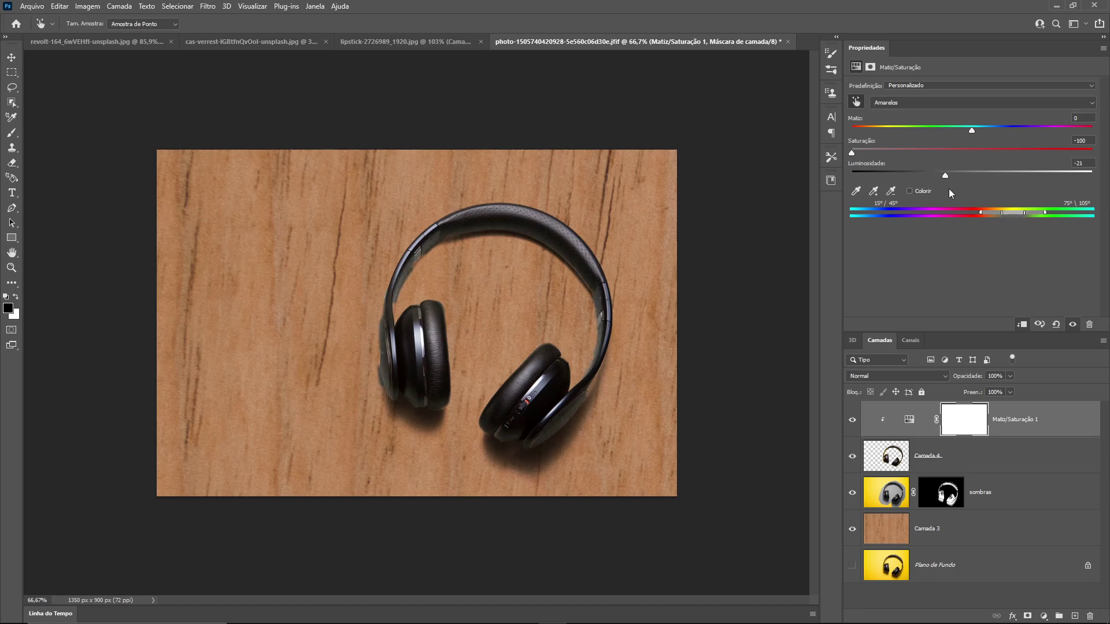
pyautogui.moveTo(852, 153); pyautogui.dragTo(872, 166)
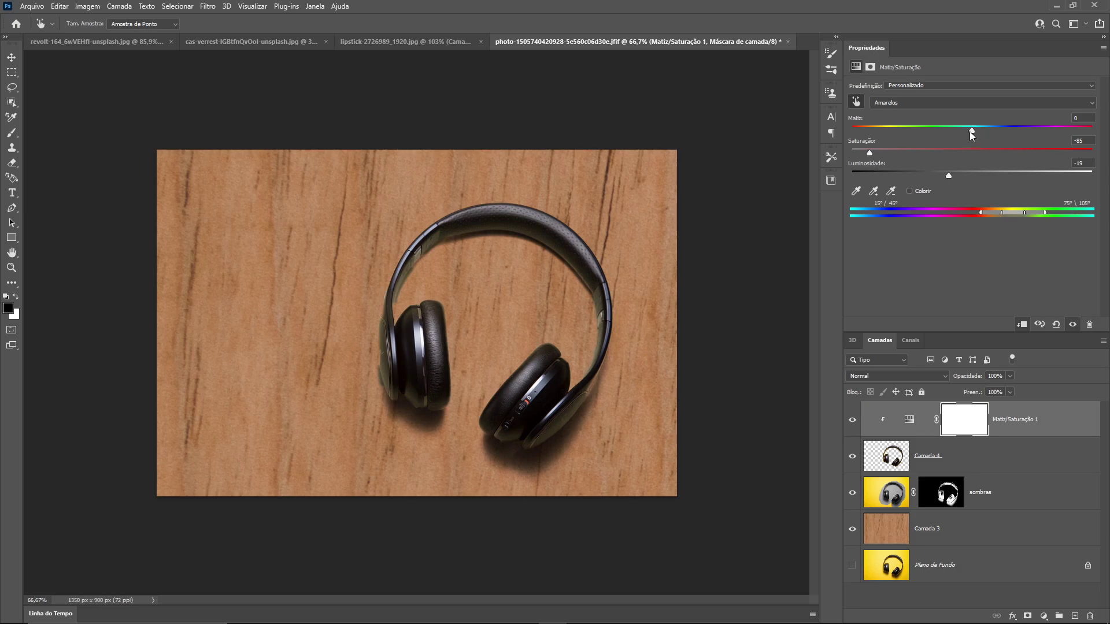
pyautogui.moveTo(1000, 131); pyautogui.dragTo(972, 130)
pyautogui.moveTo(869, 154); pyautogui.dragTo(820, 142)
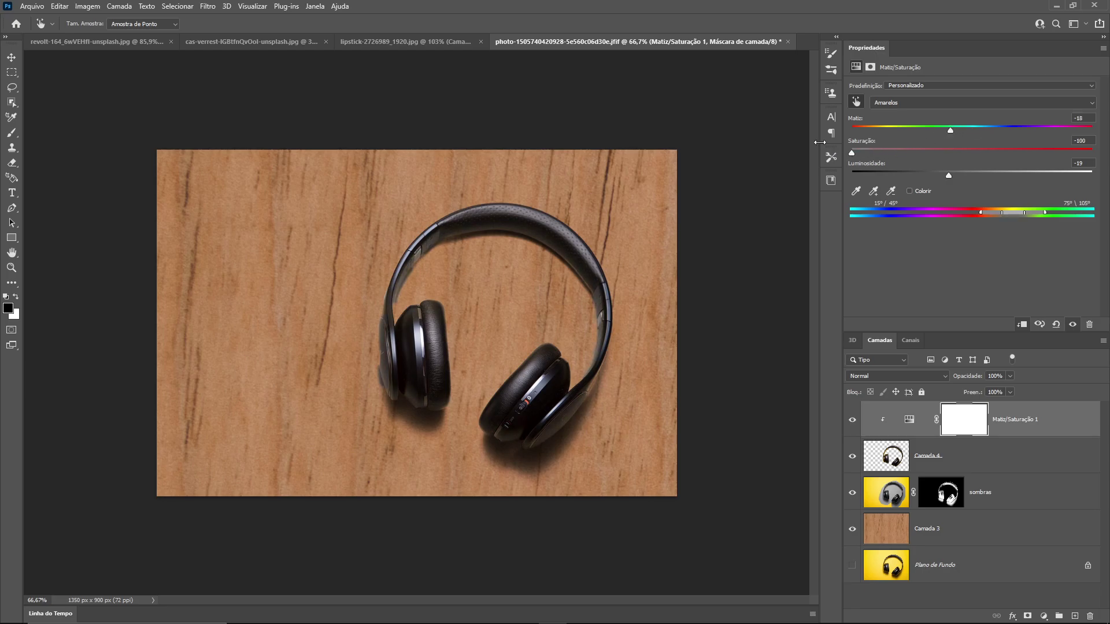